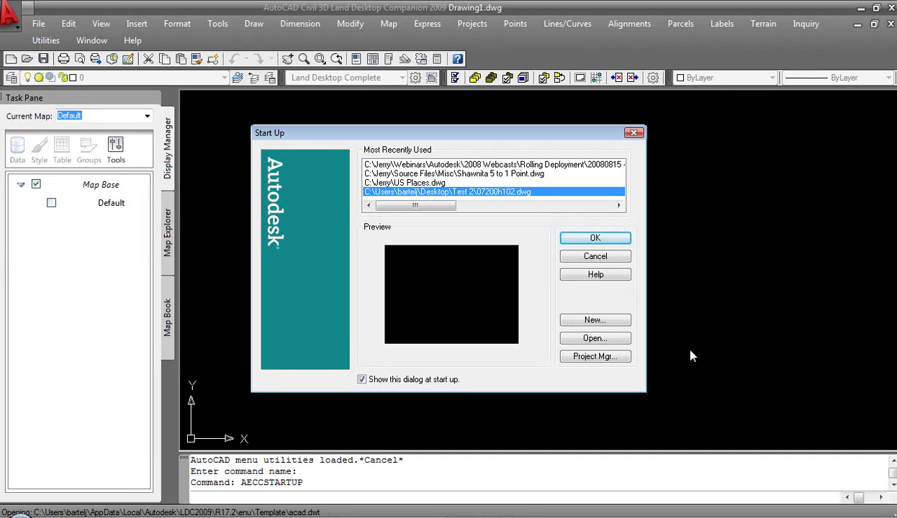
# Name the new drawing 'Alignment Data' and create a new project 'Project A' for it
pyautogui.click(583, 319)
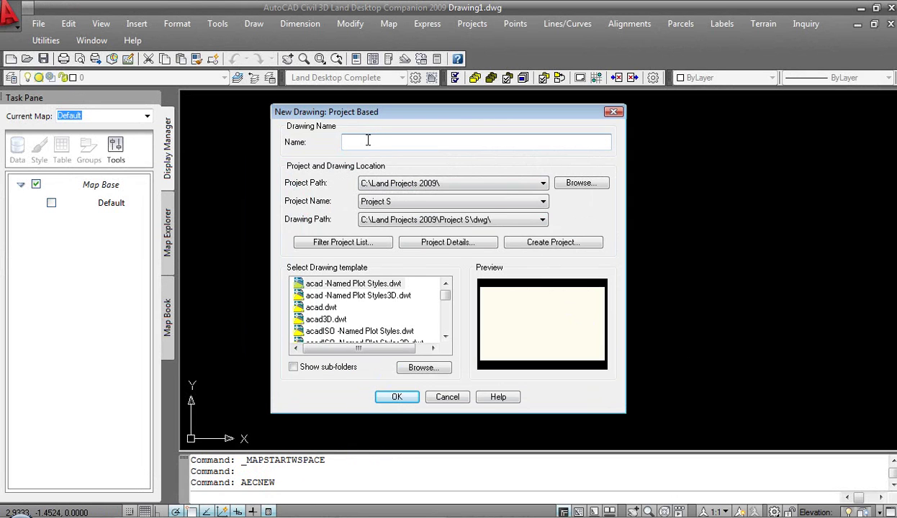
pyautogui.write('Alignment Data')
pyautogui.click(516, 242)
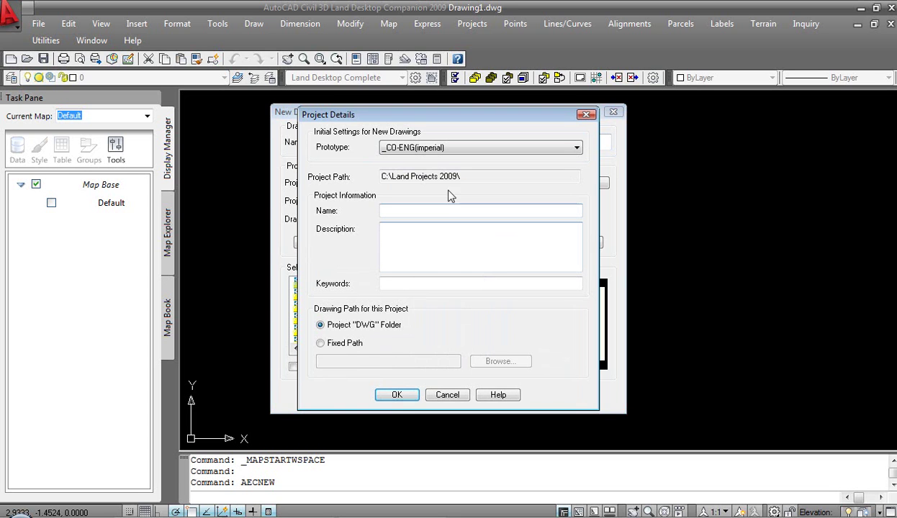
pyautogui.click(438, 211)
pyautogui.write('Project A')
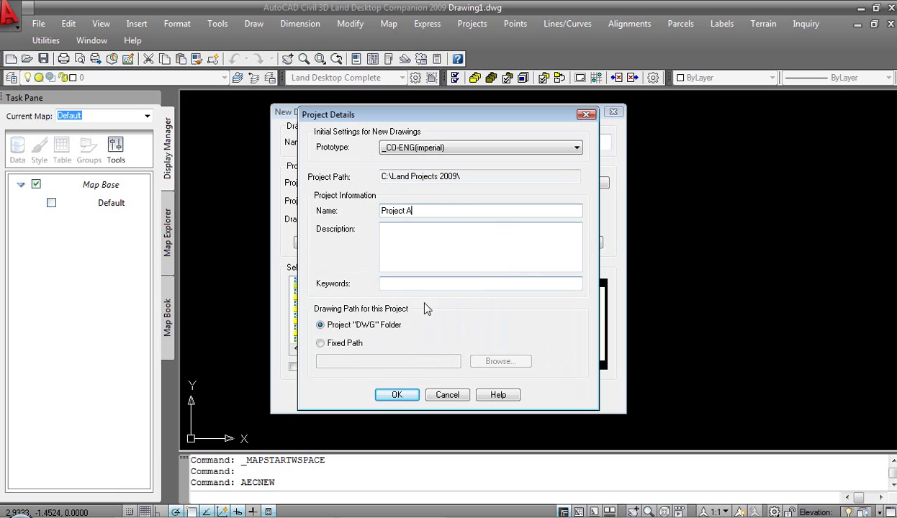
pyautogui.click(397, 395)
# Base the drawing on acad.dwt, load the i50.set 1"=50' profile, and create the point database
pyautogui.click(322, 308)
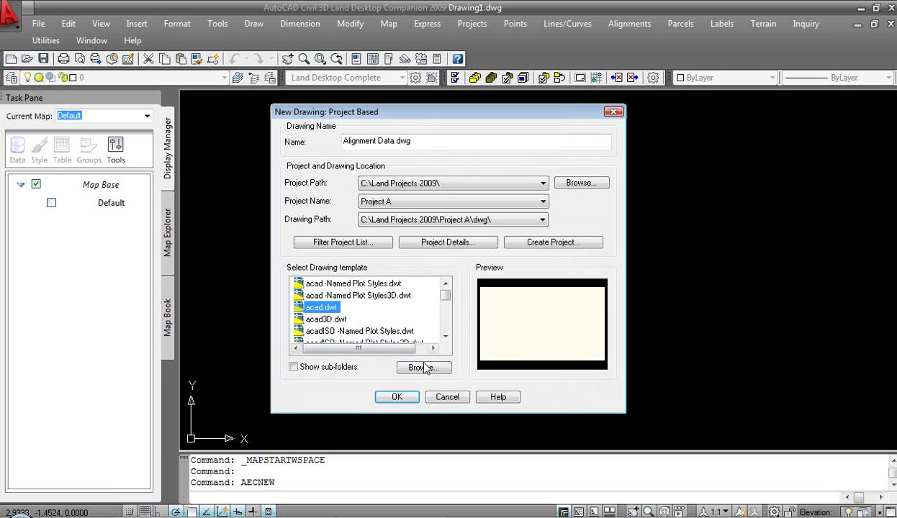
pyautogui.click(397, 397)
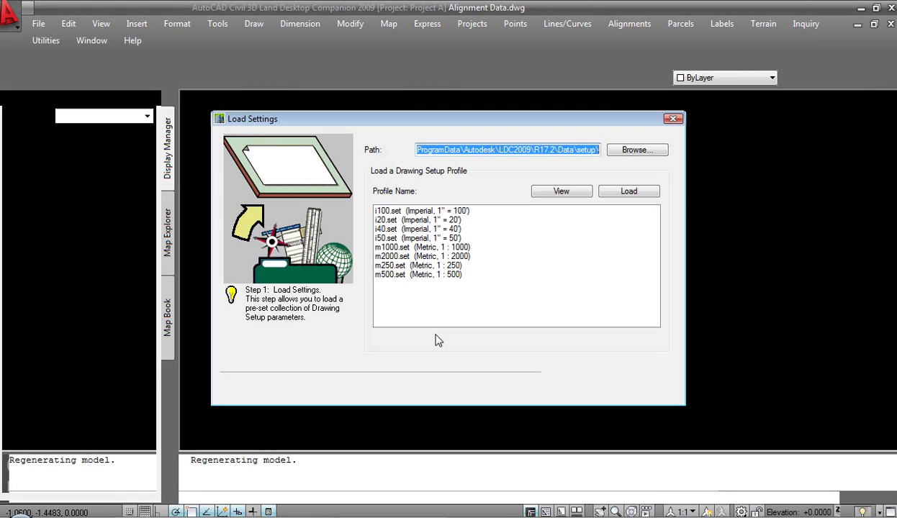
pyautogui.click(384, 239)
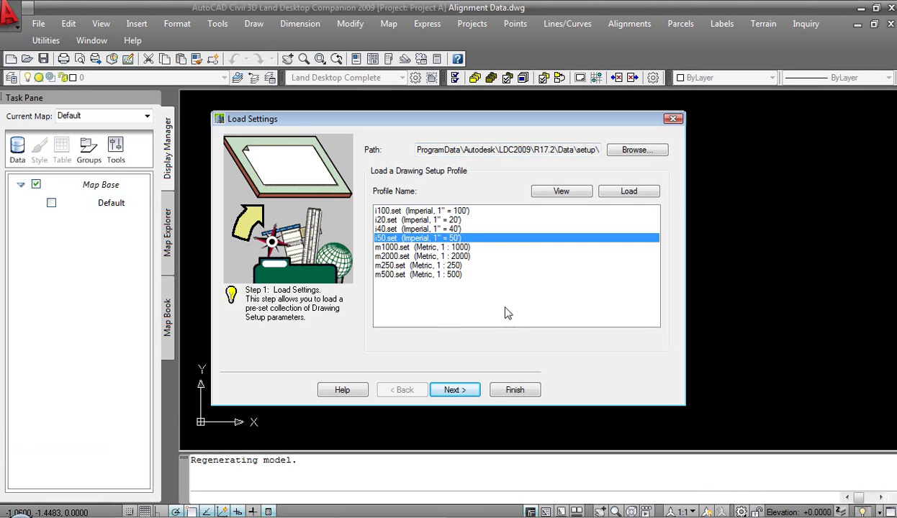
pyautogui.click(515, 389)
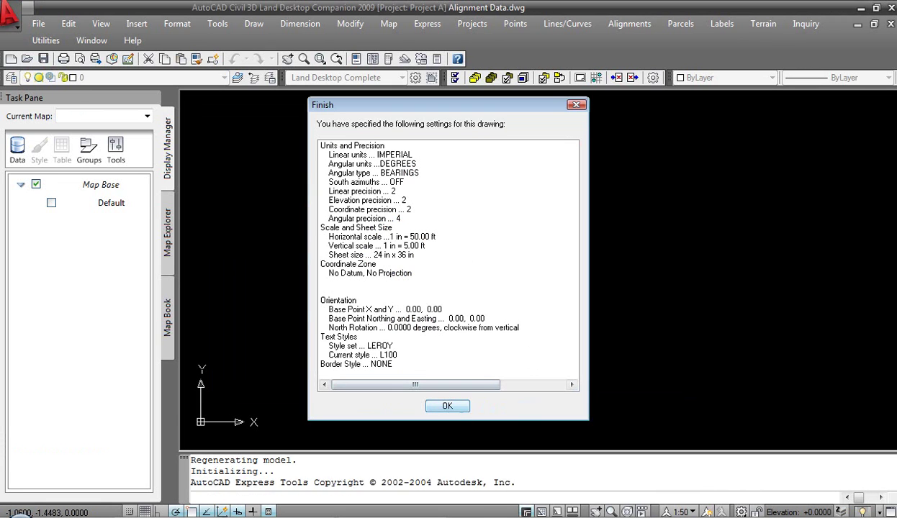
pyautogui.press('Return')
pyautogui.click(417, 316)
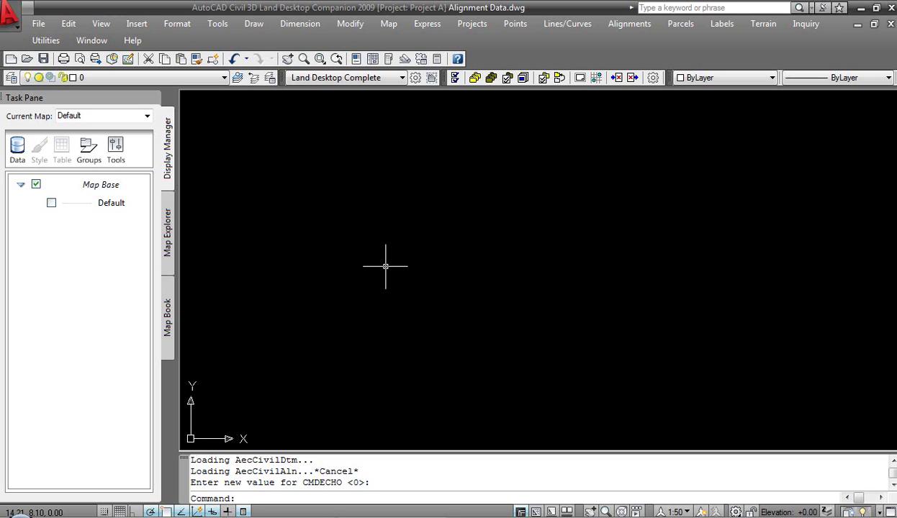
# Open the Alignments menu over the empty Alignment Data drawing
pyautogui.click(628, 24)
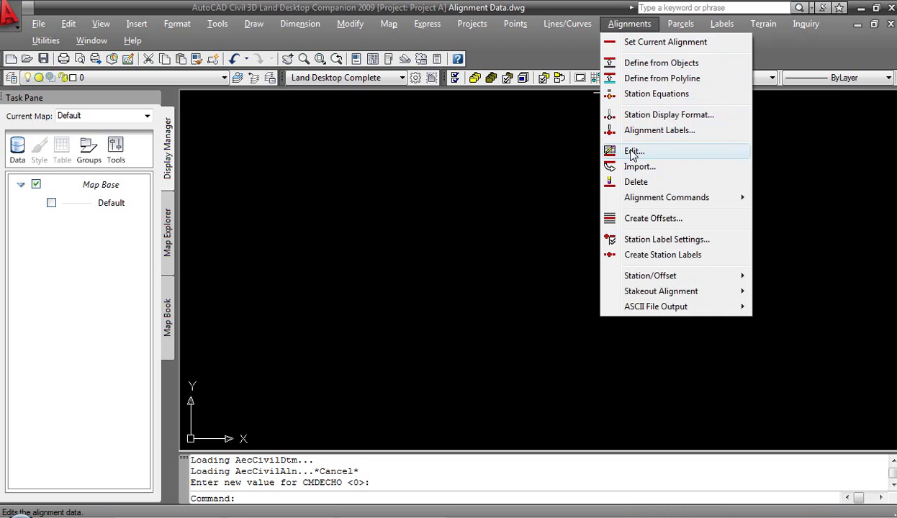
# Draw the first 500-unit line from the origin and zoom to the drawing extents
pyautogui.click(383, 200)
pyautogui.click(382, 198)
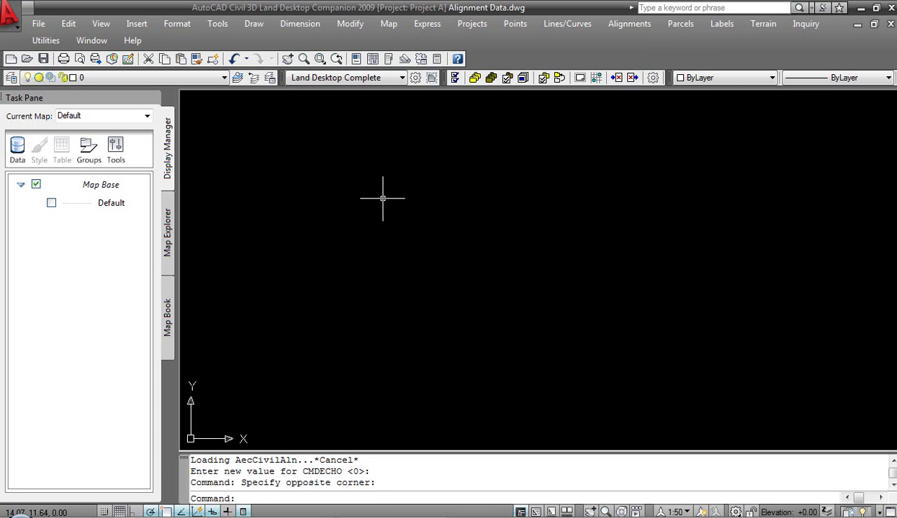
pyautogui.write('line')
pyautogui.press('Return')
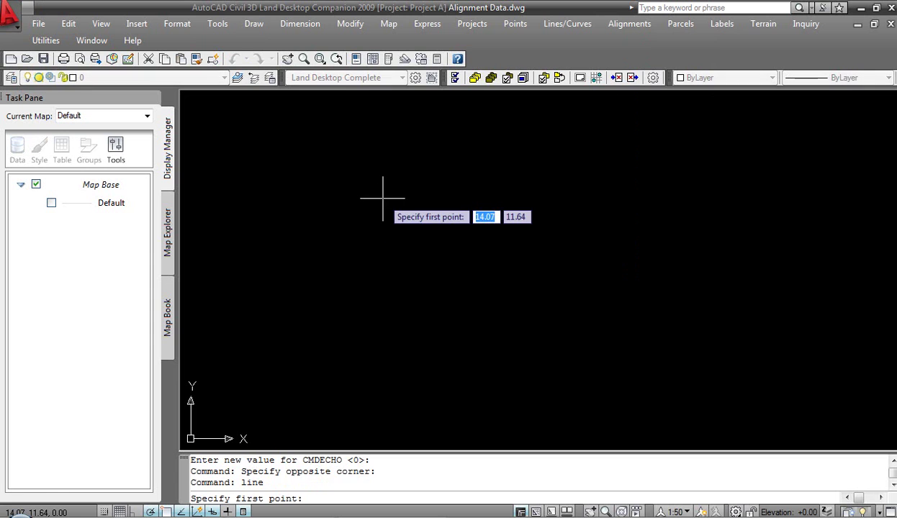
pyautogui.click(322, 271)
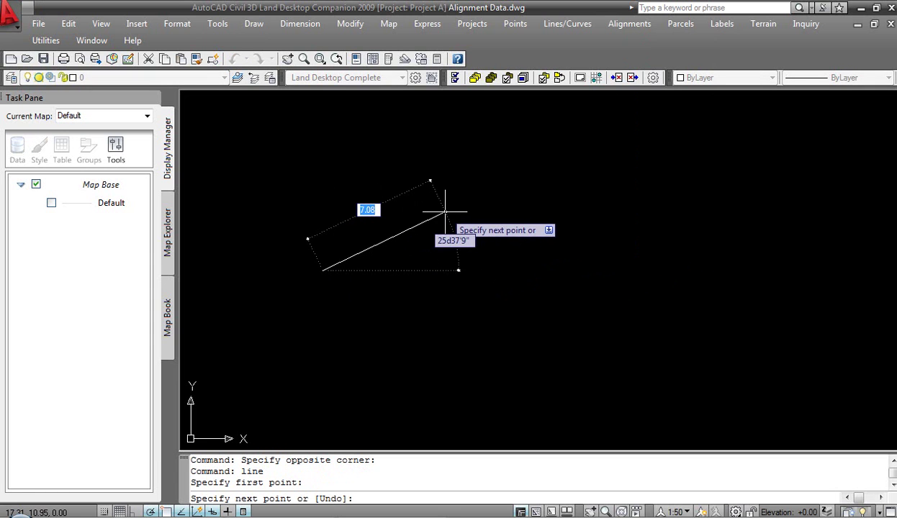
pyautogui.write('50')
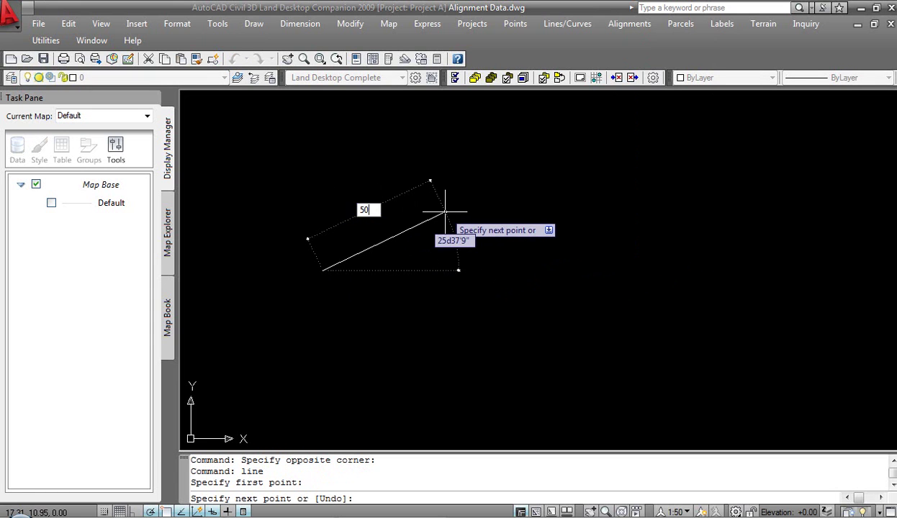
pyautogui.write('0')
pyautogui.press('Return')
pyautogui.scroll(-5, 475, 201)
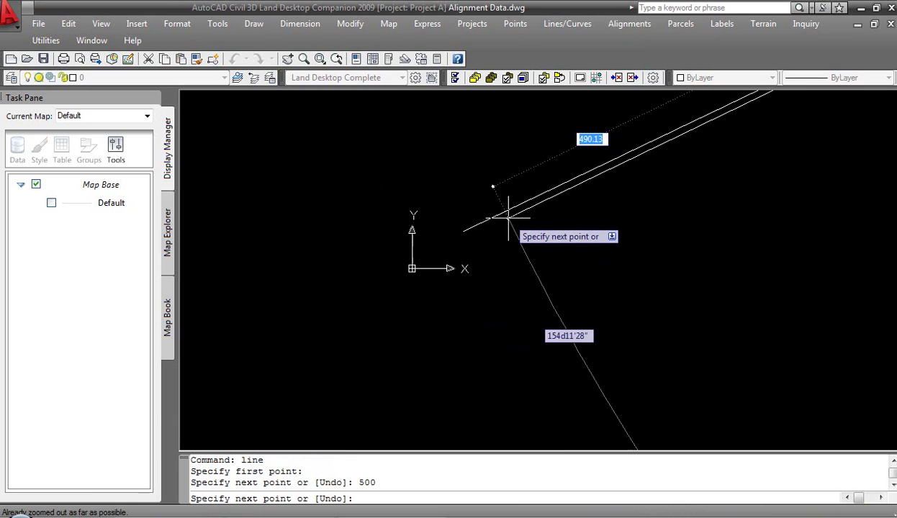
pyautogui.moveTo(614, 229); pyautogui.dragTo(530, 270, button='middle')
pyautogui.rightClick(476, 299)
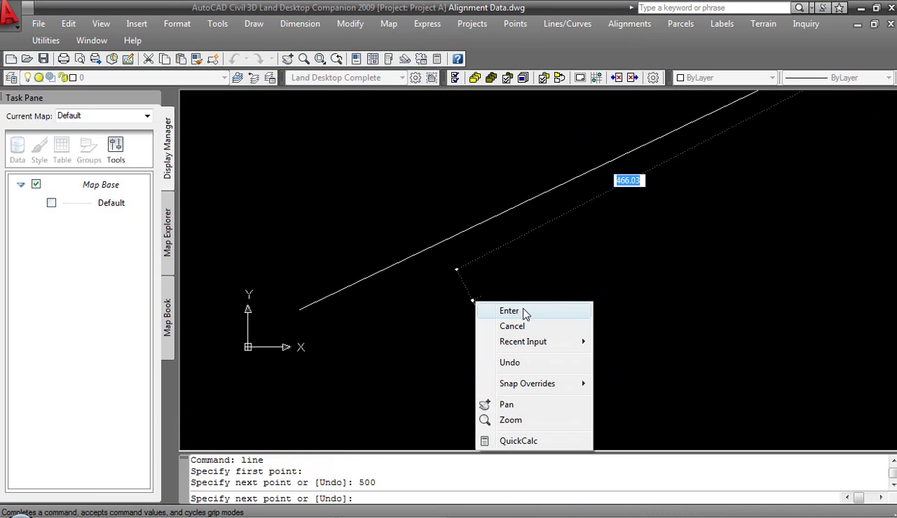
pyautogui.click(522, 311)
pyautogui.write('z')
pyautogui.press('Return')
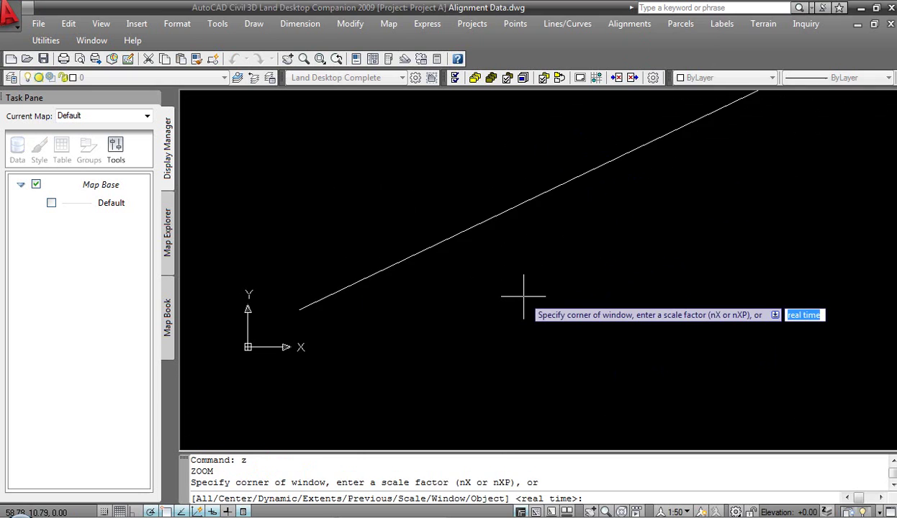
pyautogui.write('e')
pyautogui.press('Return')
pyautogui.scroll(-6, 554, 286)
pyautogui.moveTo(592, 344)
pyautogui.mouseDown(button='middle')
pyautogui.moveTo(554, 362)
pyautogui.moveTo(408, 237)
pyautogui.mouseUp(button='middle')
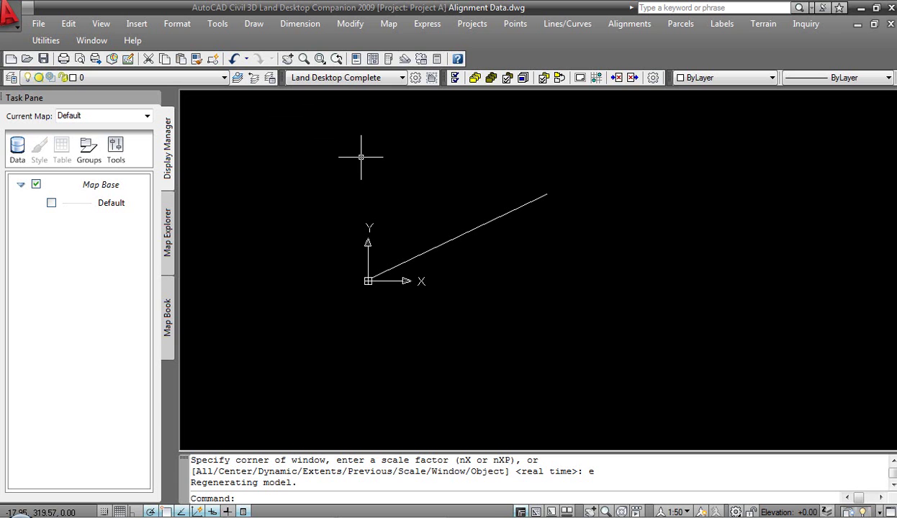
# Show the Draw toolbar and add a second 500-unit line from the first line's end
pyautogui.rightClick(501, 53)
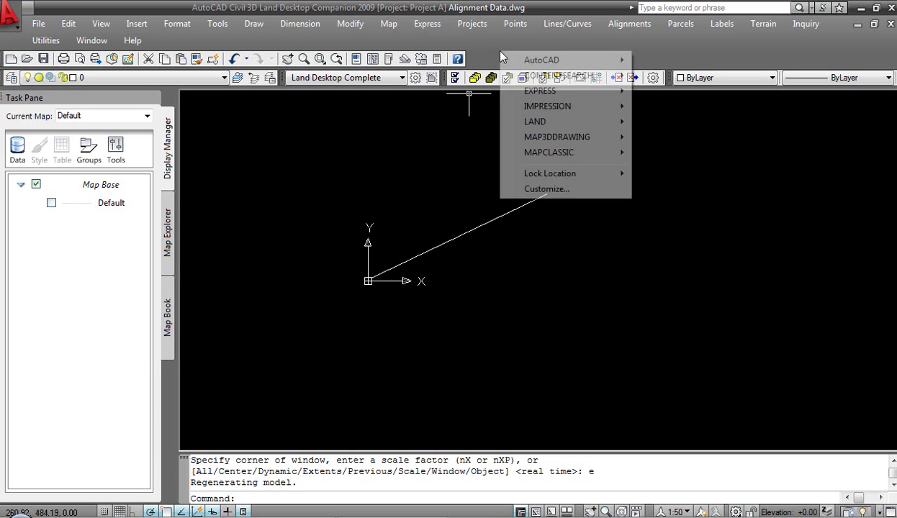
pyautogui.moveTo(576, 62)
pyautogui.click(661, 86)
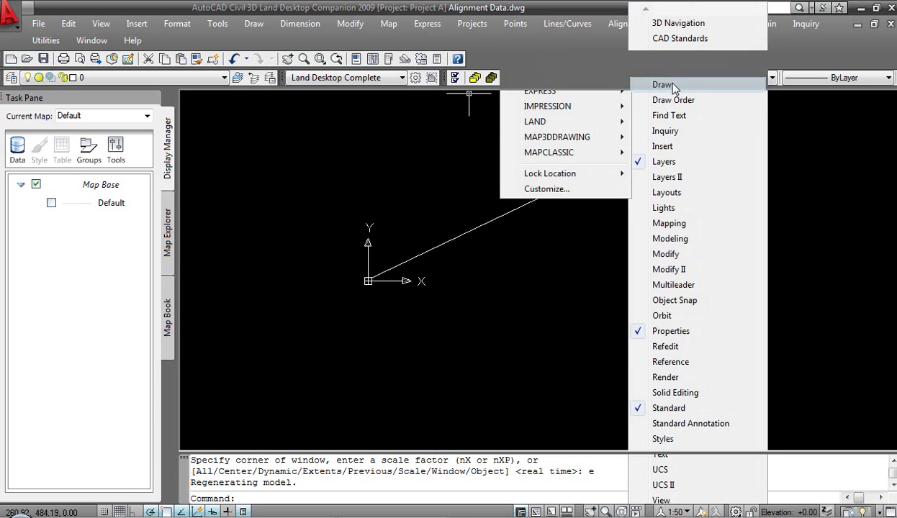
pyautogui.click(187, 103)
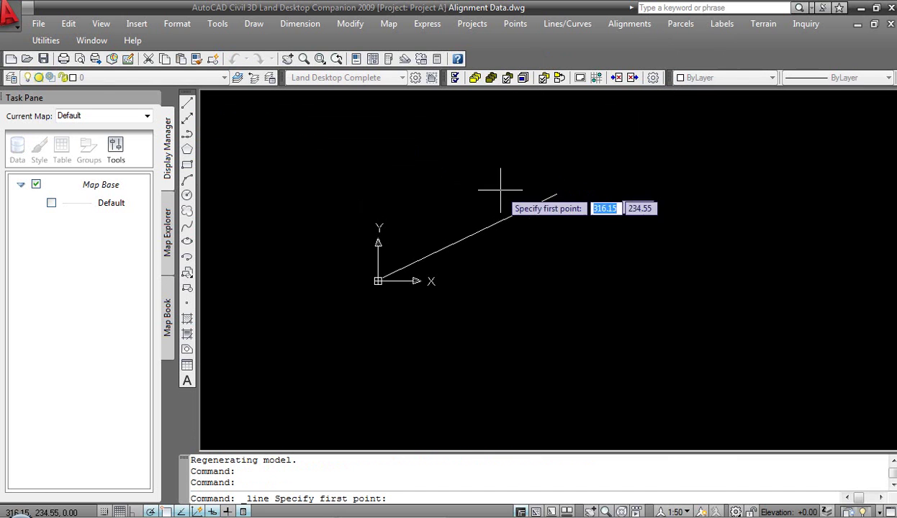
pyautogui.click(539, 201)
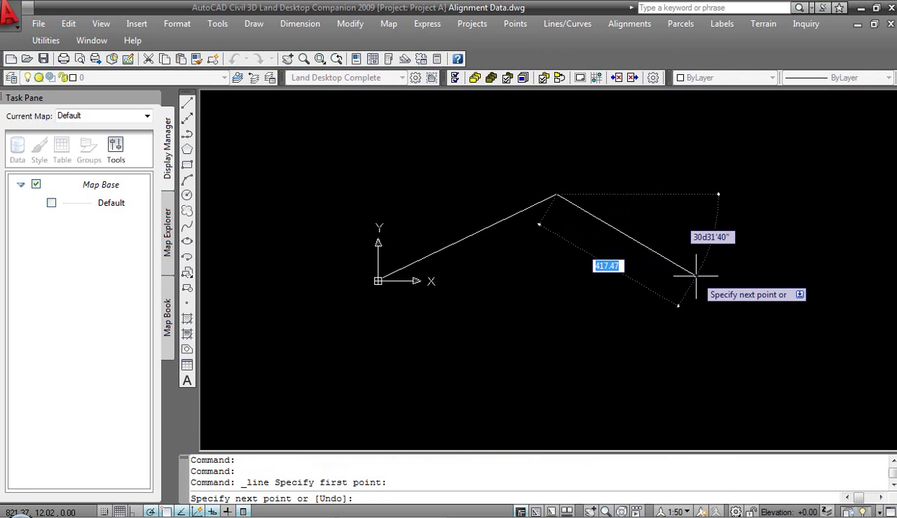
pyautogui.write('500')
pyautogui.press('Return')
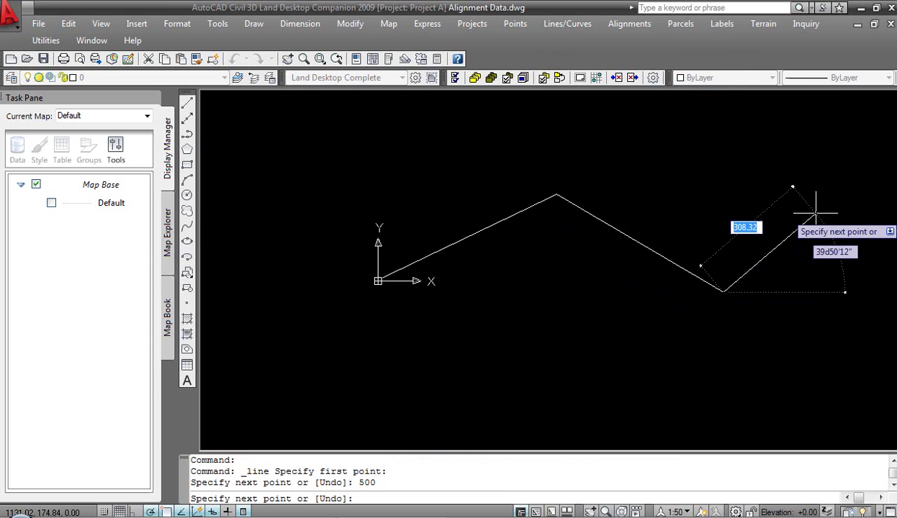
pyautogui.moveTo(657, 205); pyautogui.dragTo(646, 204, button='middle')
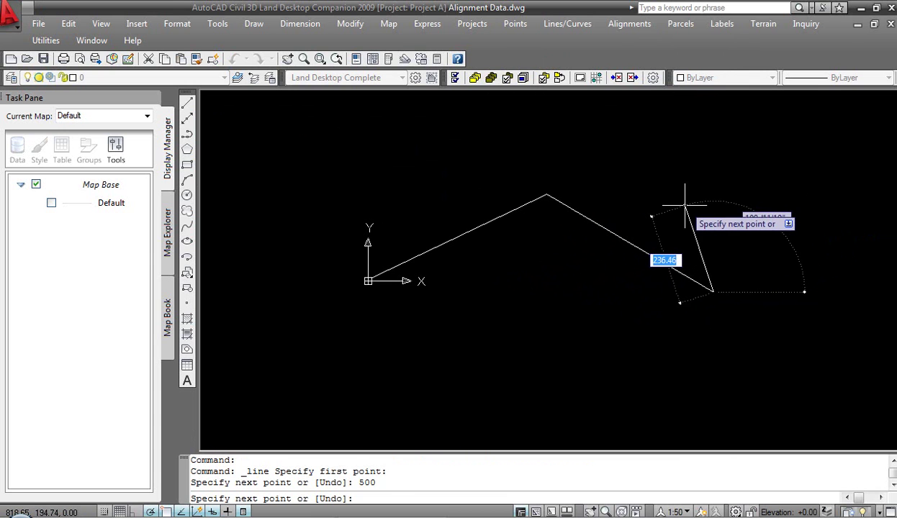
pyautogui.press('Escape')
pyautogui.press('Return')
pyautogui.write('e')
pyautogui.press('Return')
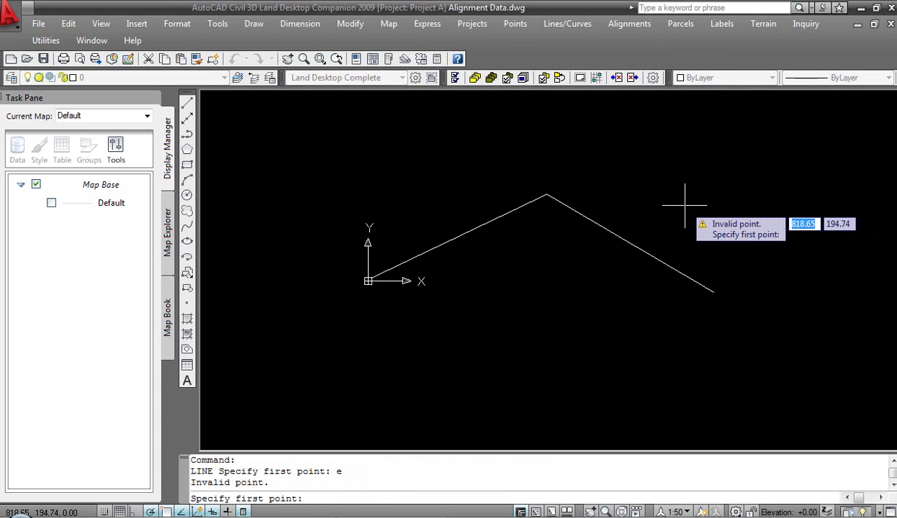
pyautogui.press('Escape')
pyautogui.write('z')
pyautogui.press('Return')
pyautogui.write('e')
pyautogui.press('Return')
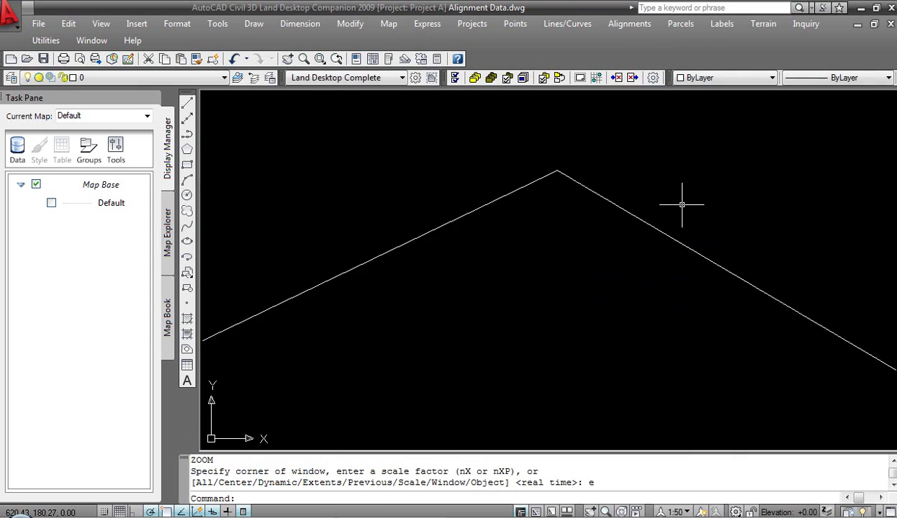
pyautogui.scroll(-2, 679, 210)
pyautogui.moveTo(711, 222)
pyautogui.mouseDown(button='middle')
pyautogui.moveTo(636, 228)
pyautogui.moveTo(537, 254)
pyautogui.mouseUp(button='middle')
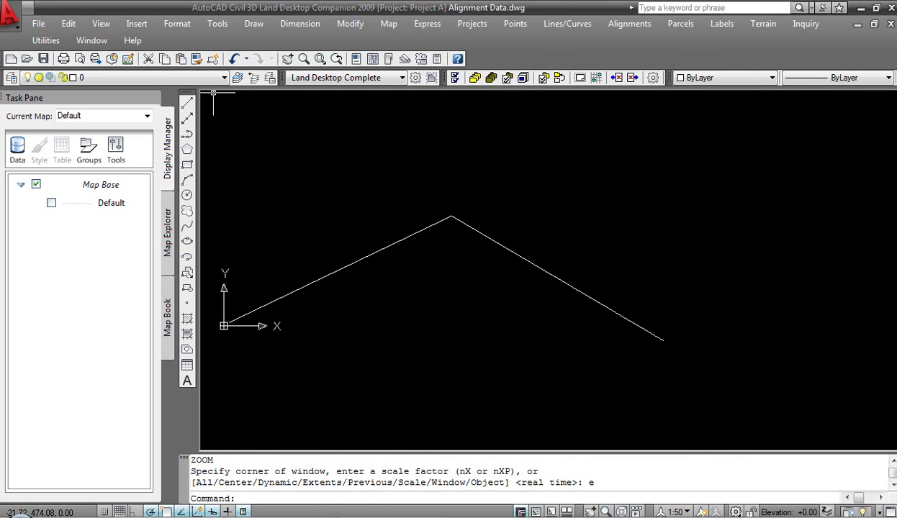
# Draw the third 500-unit line from the second line's end to complete the zigzag
pyautogui.click(186, 103)
pyautogui.click(664, 339)
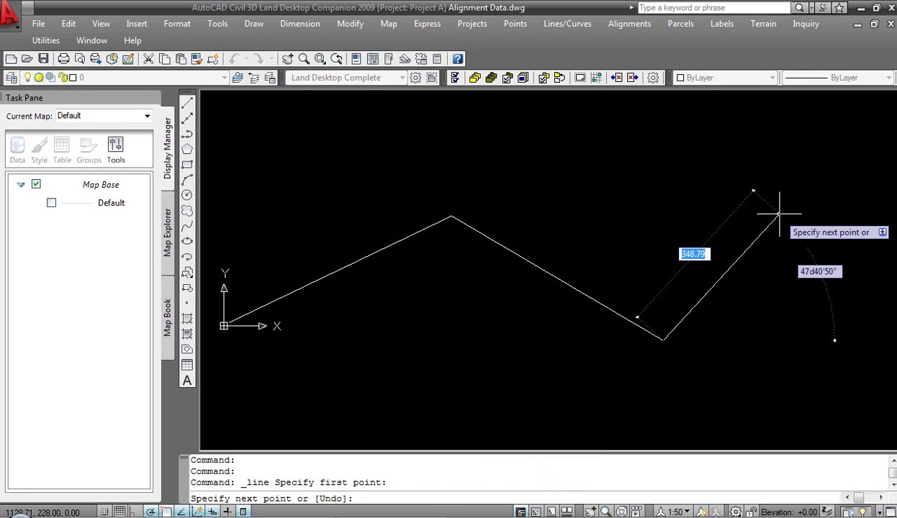
pyautogui.write('500')
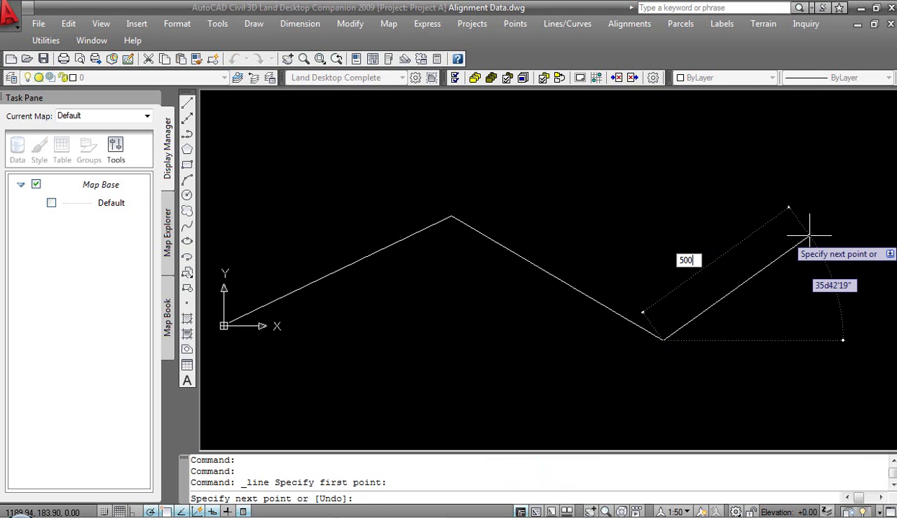
pyautogui.press('Return')
pyautogui.rightClick(816, 240)
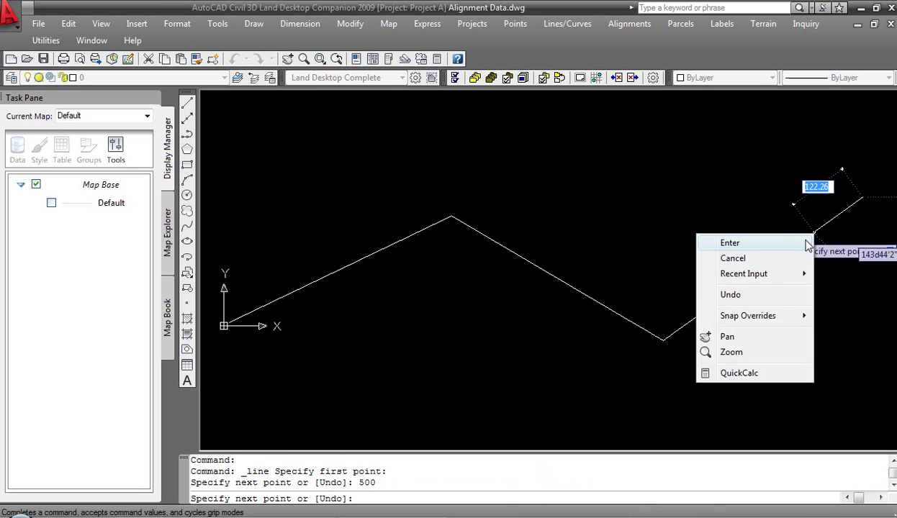
pyautogui.click(730, 243)
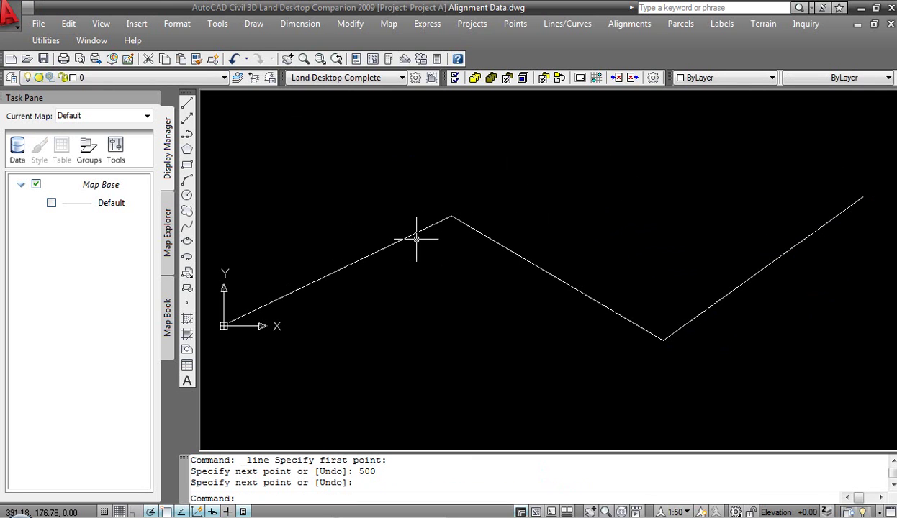
# Add a radius-200 curve between the left and middle tangent lines
pyautogui.click(572, 24)
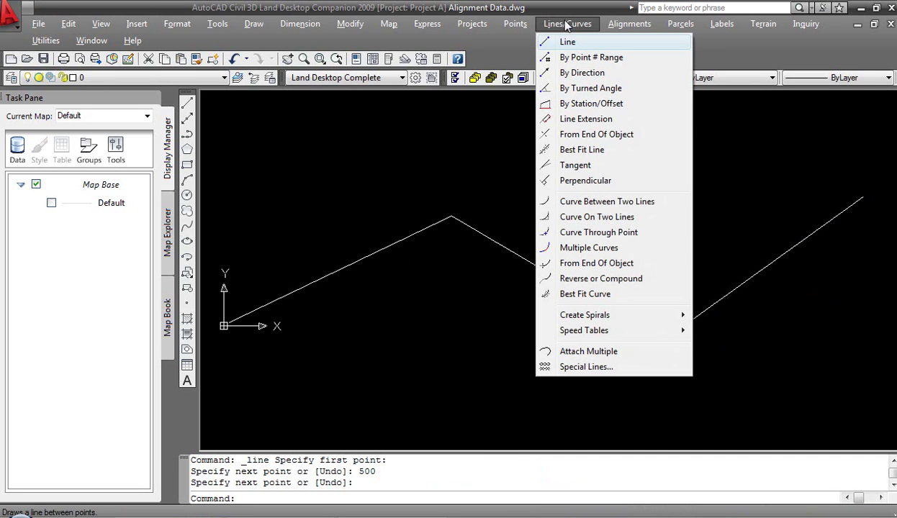
pyautogui.click(606, 202)
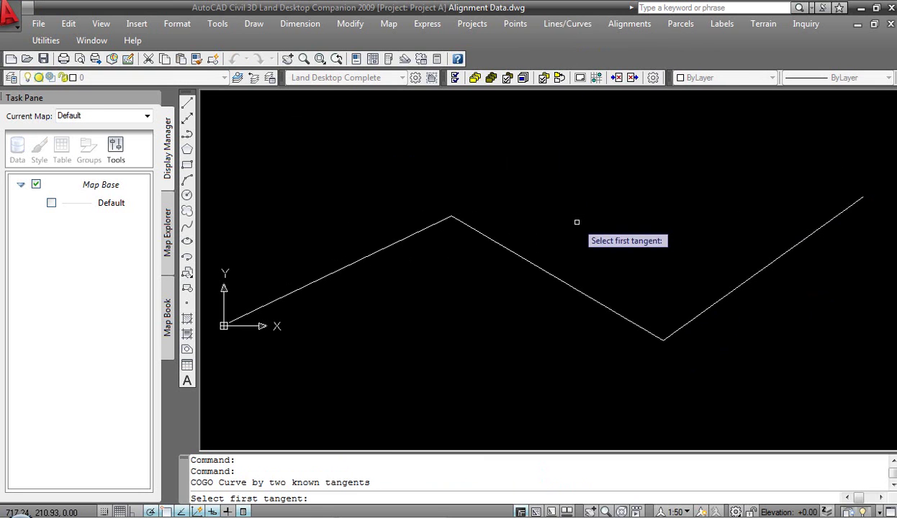
pyautogui.click(416, 234)
pyautogui.click(502, 246)
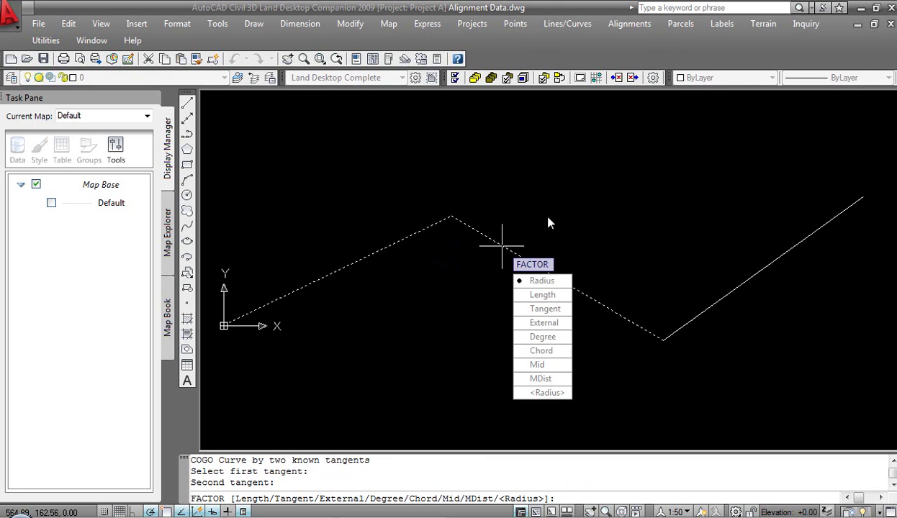
pyautogui.press('Down')
pyautogui.press('Return')
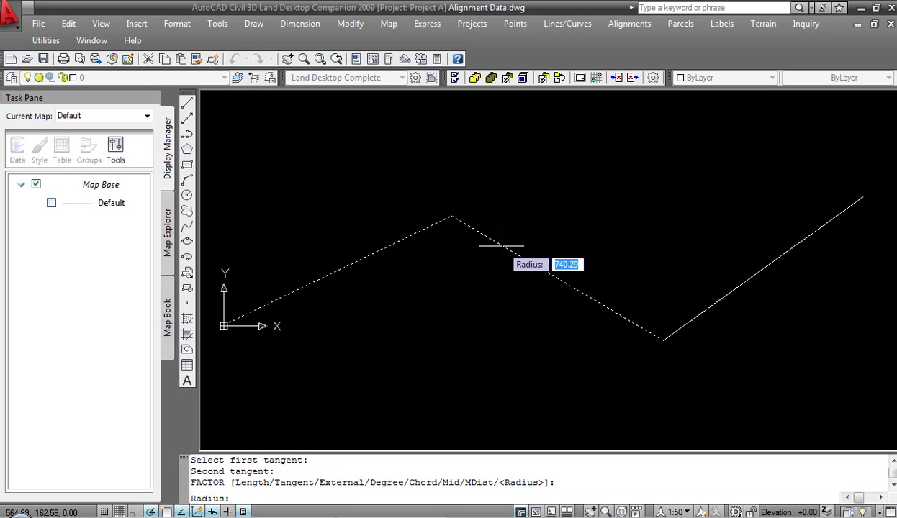
pyautogui.write('200')
pyautogui.press('Return')
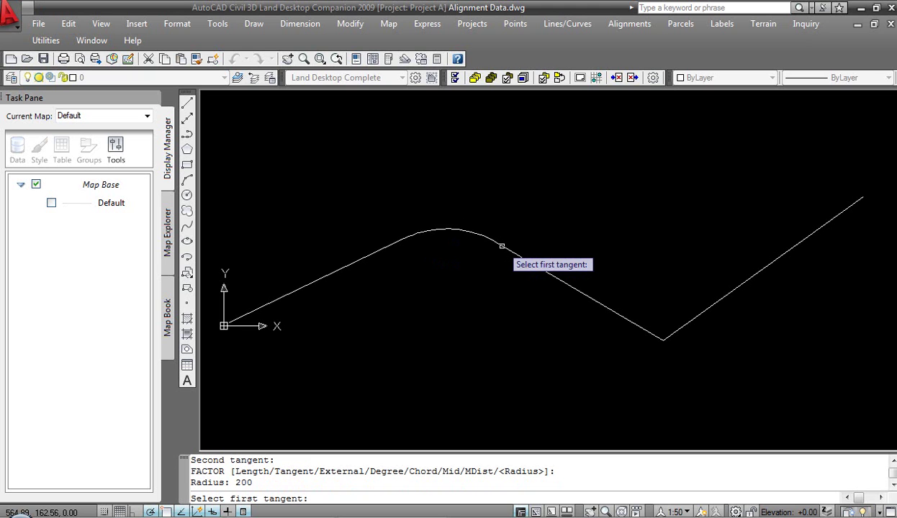
# Add a second radius-200 curve between the middle and right tangent lines
pyautogui.click(634, 323)
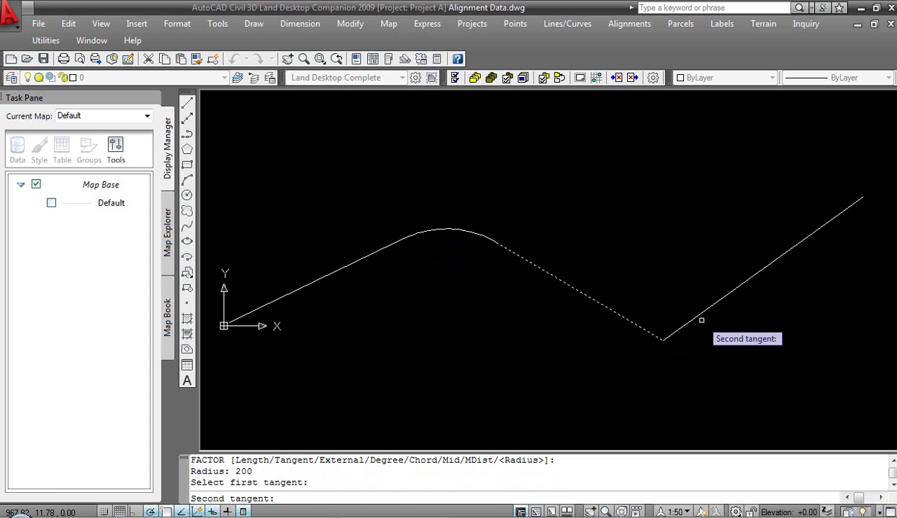
pyautogui.click(695, 319)
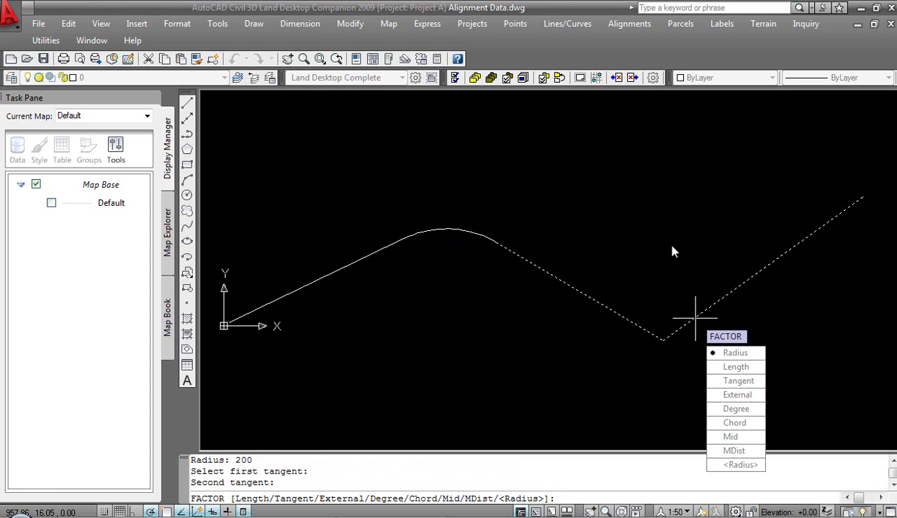
pyautogui.click(733, 353)
pyautogui.write('200')
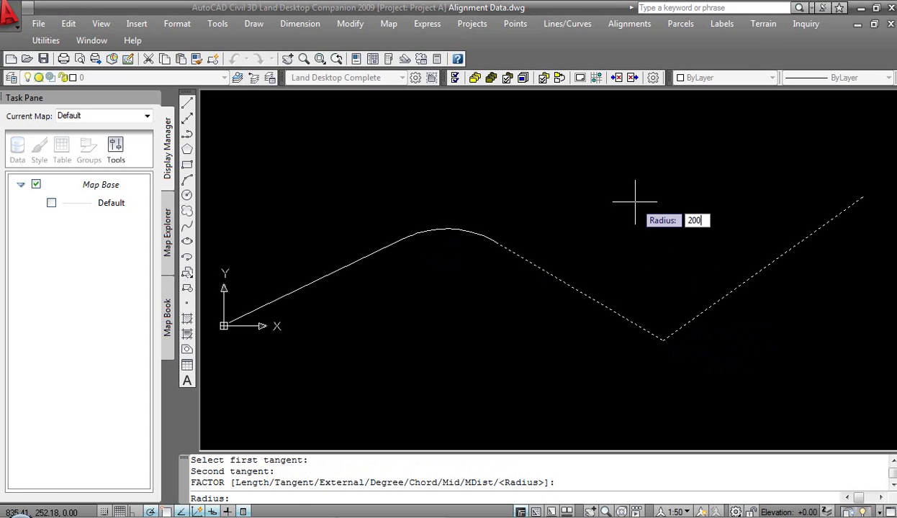
pyautogui.press('Return')
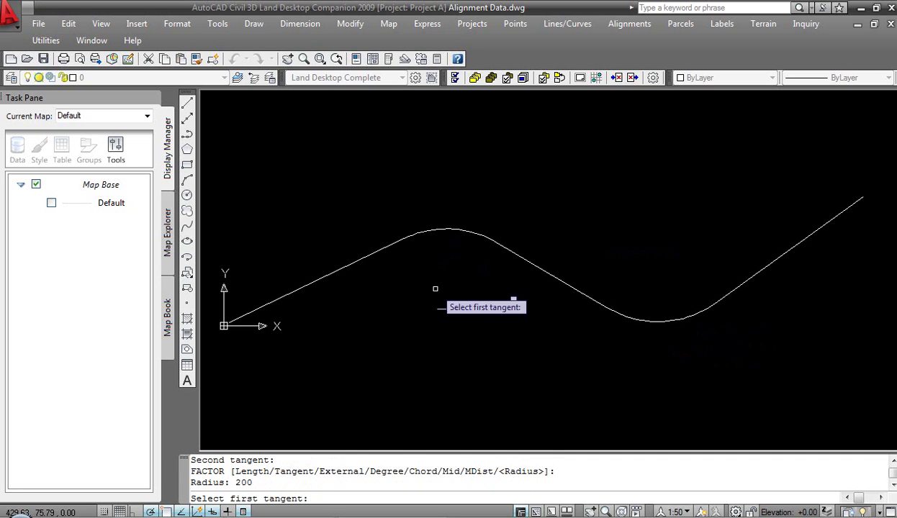
pyautogui.press('Return')
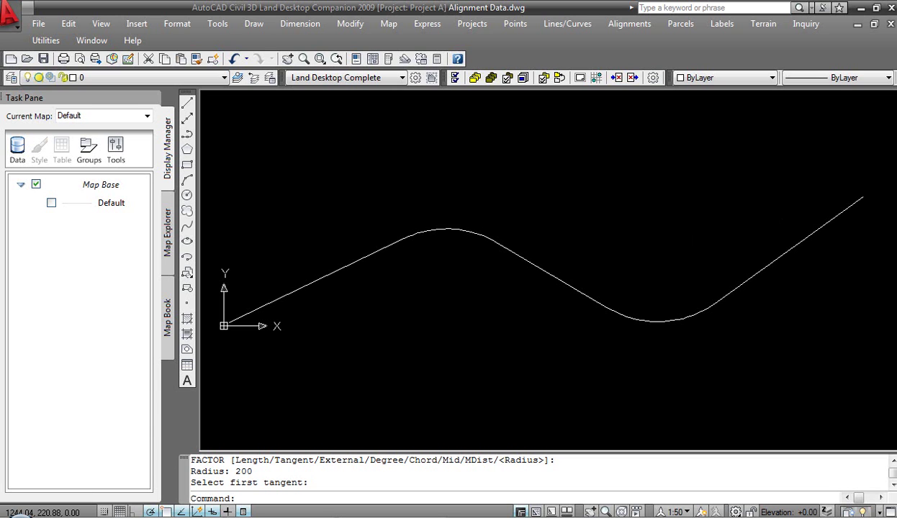
# Stretch the upper-right tangent's endpoint, then undo with U and REDO to restore the curves
pyautogui.click(817, 229)
pyautogui.click(727, 223)
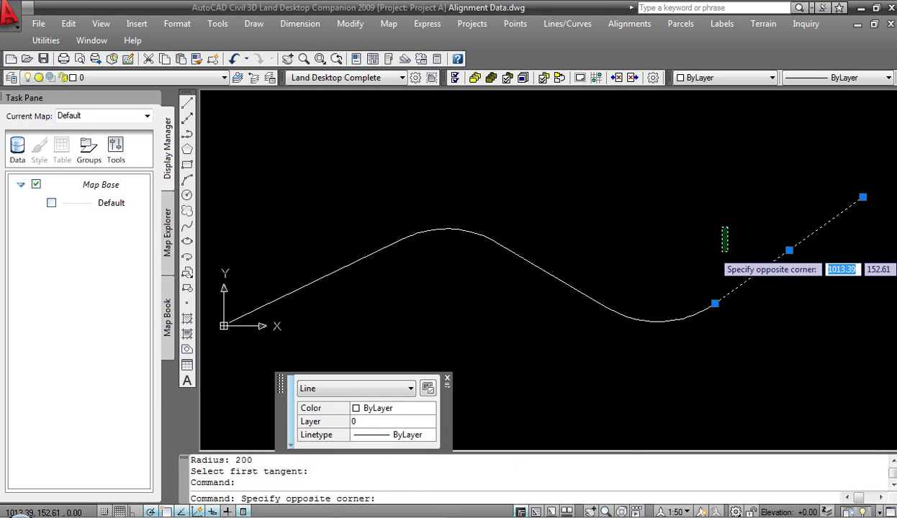
pyautogui.press('Escape')
pyautogui.click(862, 197)
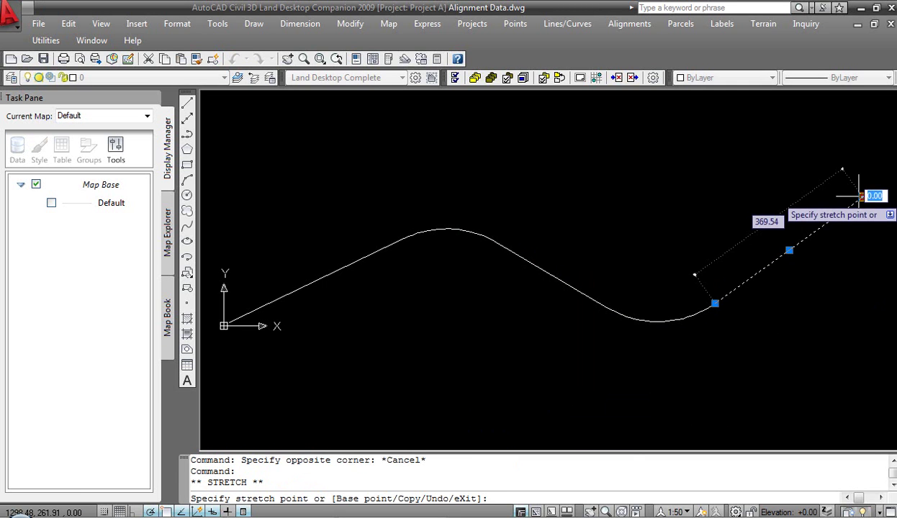
pyautogui.click(856, 197)
pyautogui.press('Escape')
pyautogui.press('Escape')
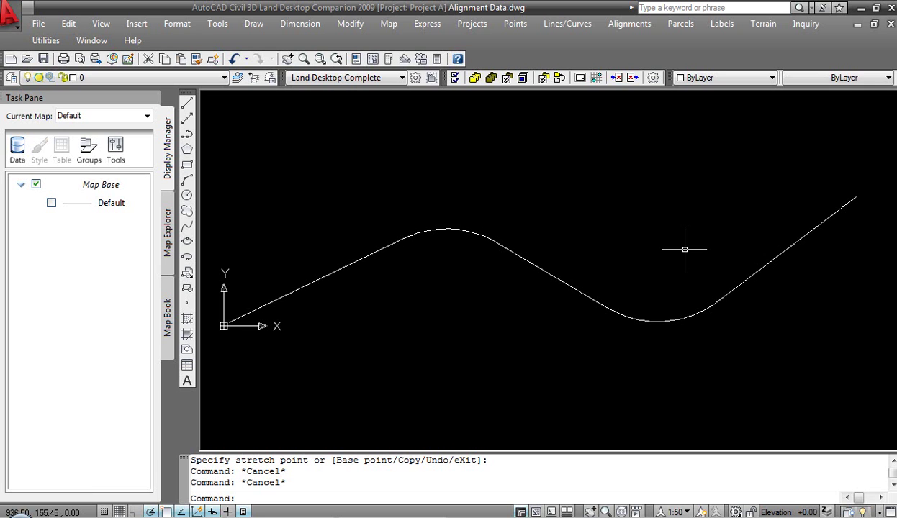
pyautogui.write('u')
pyautogui.press('Return')
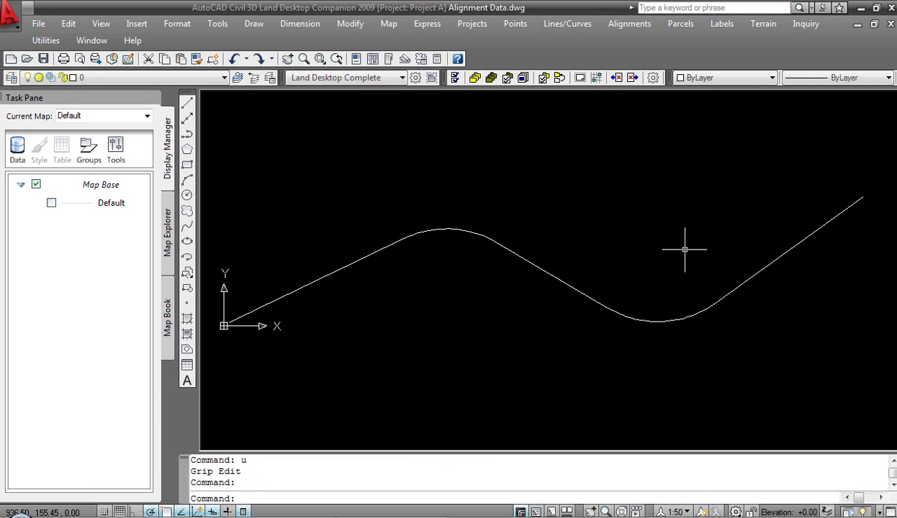
pyautogui.write('redo')
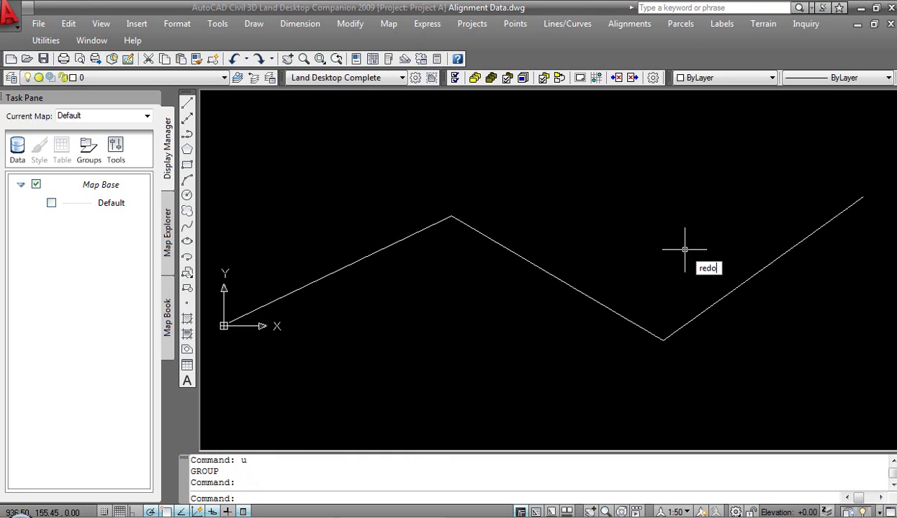
pyautogui.press('Return')
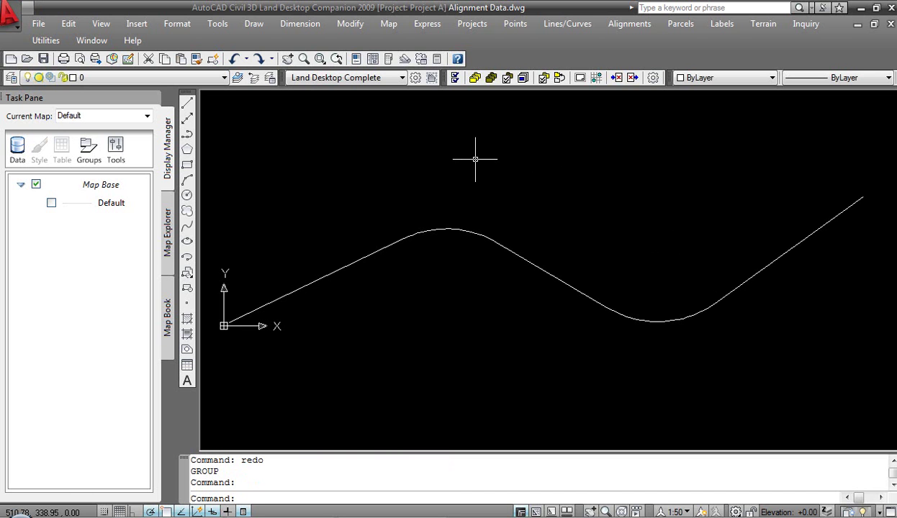
# Display the AutoCAD Modify and Modify II toolbars beside the drawing
pyautogui.rightClick(508, 58)
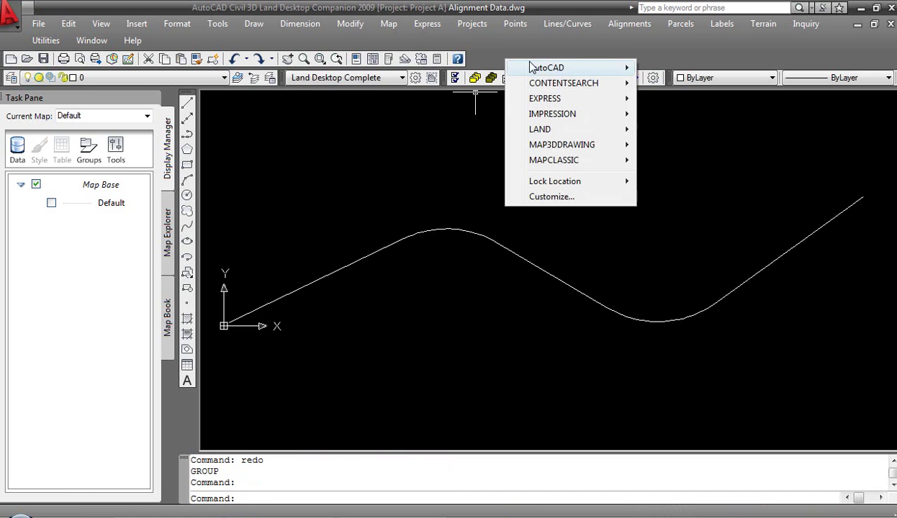
pyautogui.moveTo(525, 69)
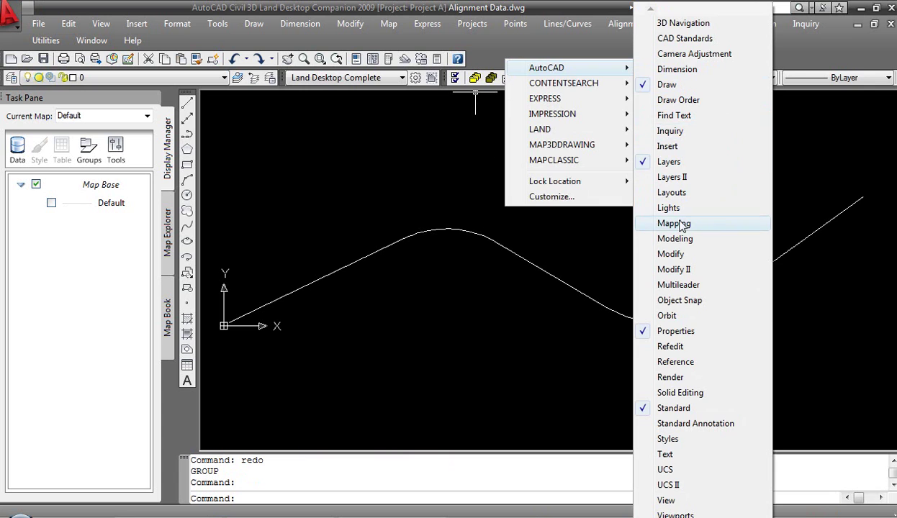
pyautogui.click(677, 254)
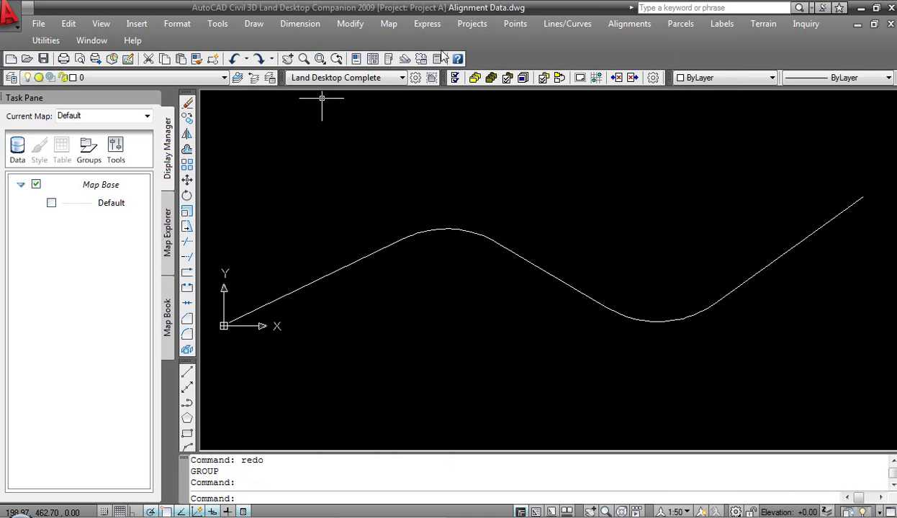
pyautogui.rightClick(524, 52)
pyautogui.moveTo(576, 61)
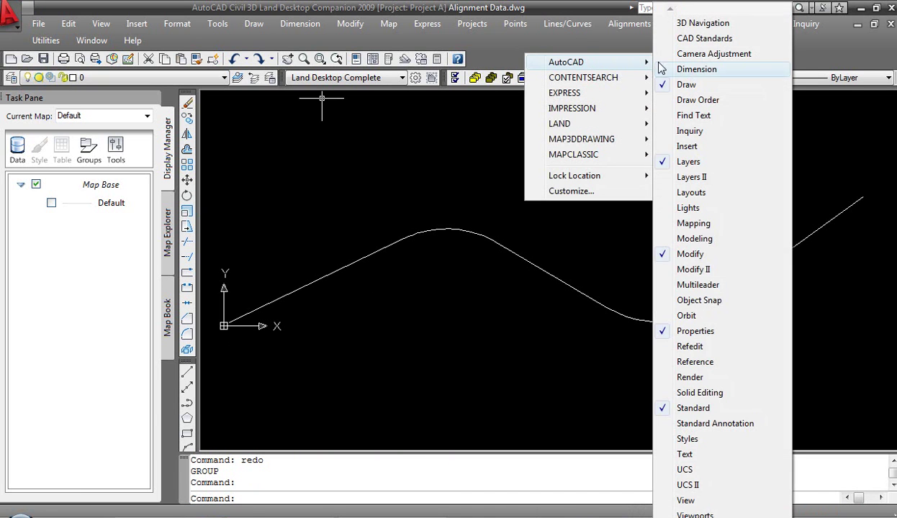
pyautogui.click(732, 271)
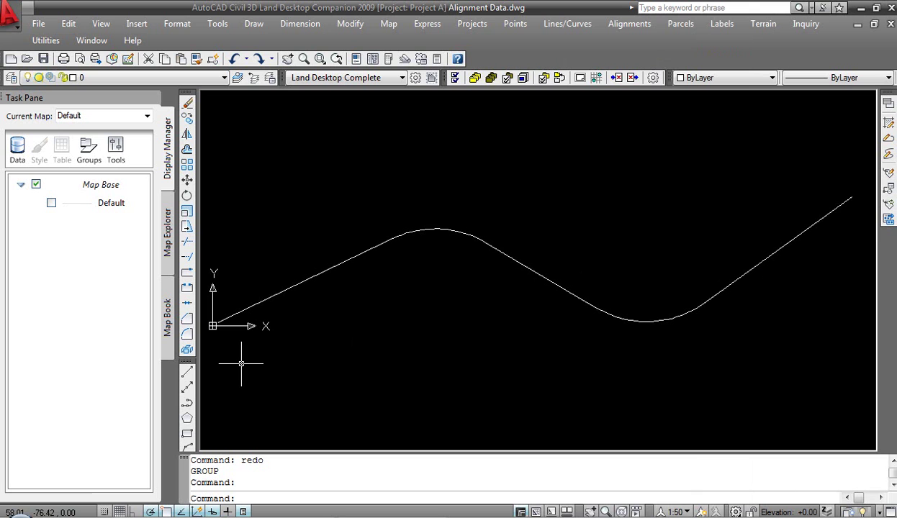
# Turn the left tangent into a polyline and join the remaining lines and curves onto it
pyautogui.click(890, 141)
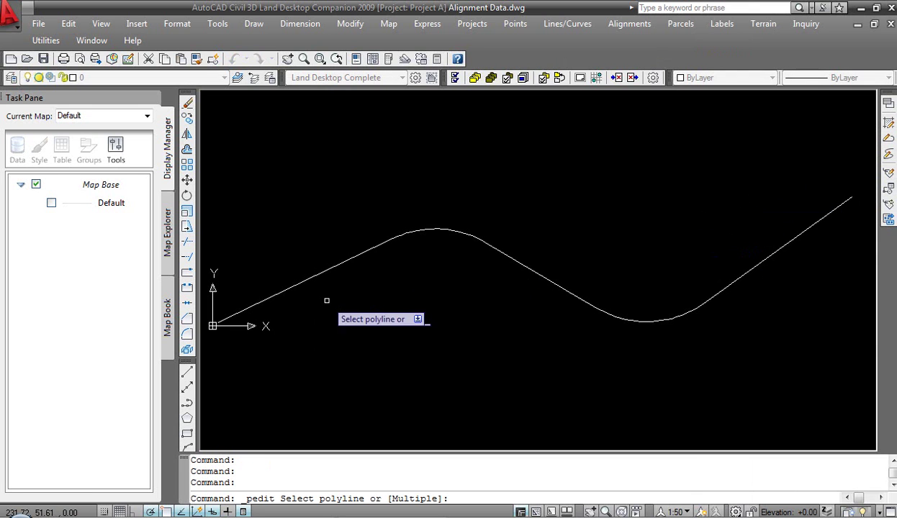
pyautogui.click(245, 310)
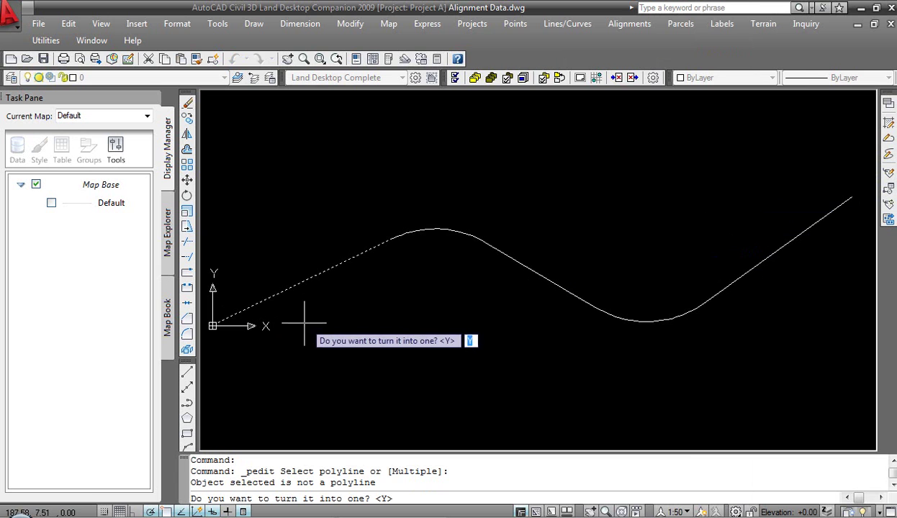
pyautogui.press('Return')
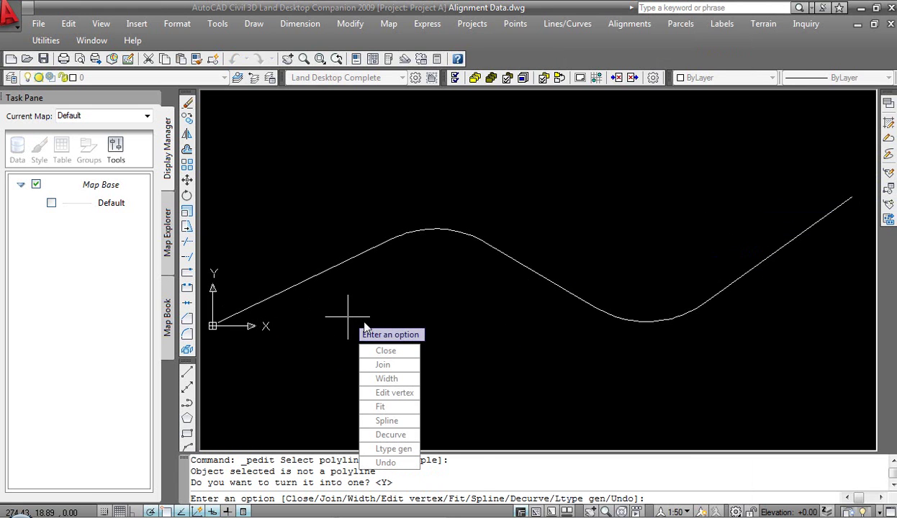
pyautogui.rightClick(397, 279)
pyautogui.click(414, 335)
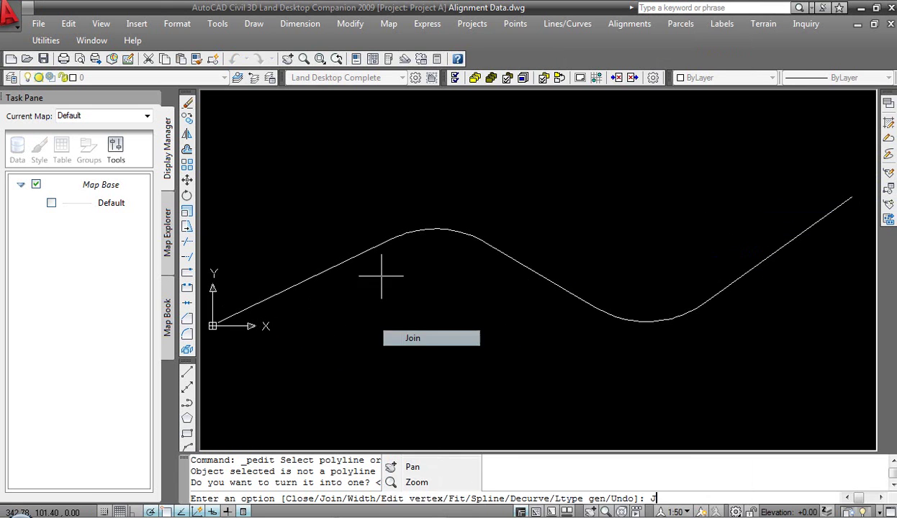
pyautogui.click(366, 252)
pyautogui.click(792, 165)
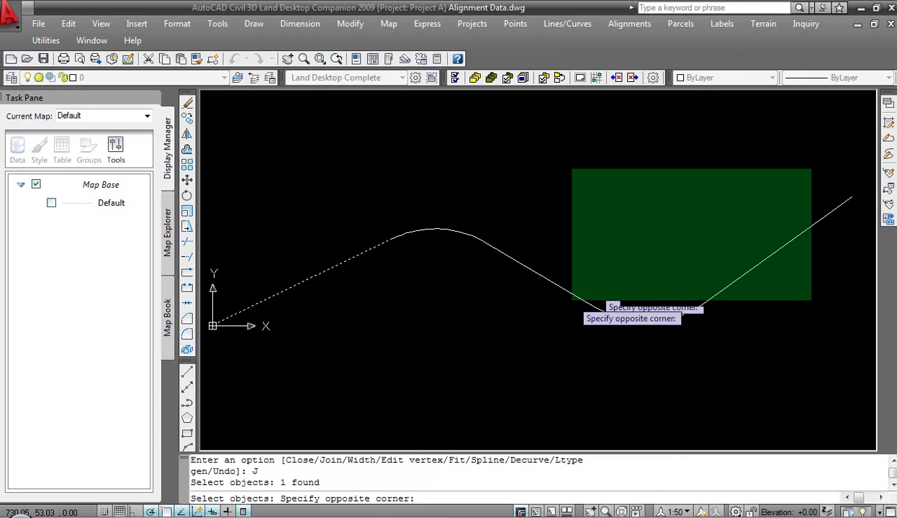
pyautogui.click(419, 361)
pyautogui.press('Return')
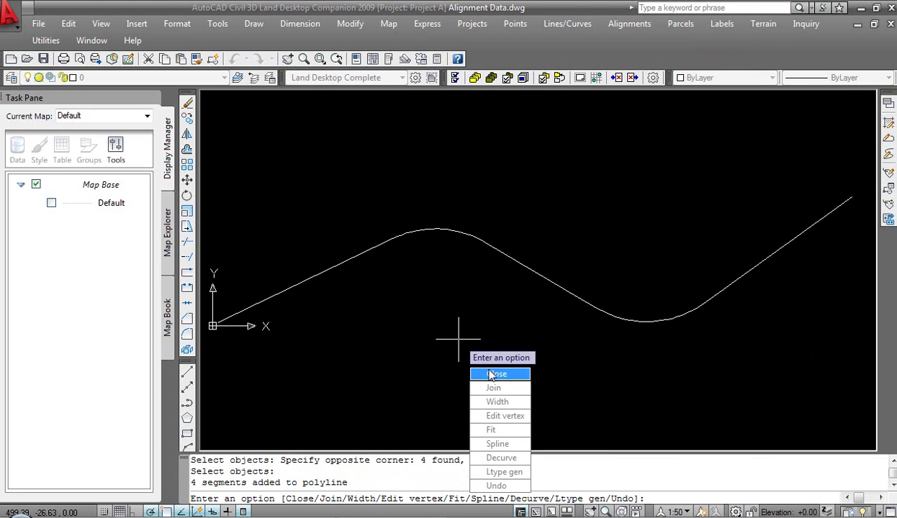
# Close then reopen the joined polyline, ending the edit with it left open
pyautogui.click(479, 372)
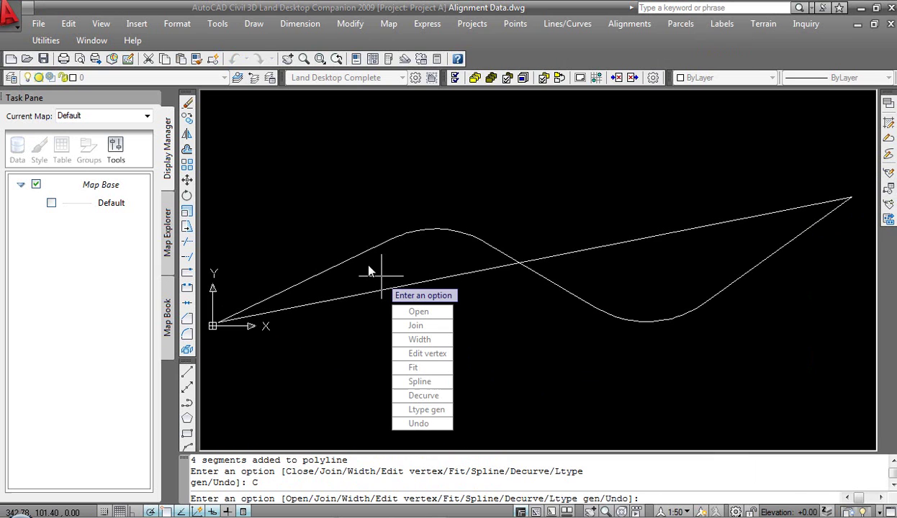
pyautogui.write('o')
pyautogui.press('Return')
pyautogui.rightClick(382, 283)
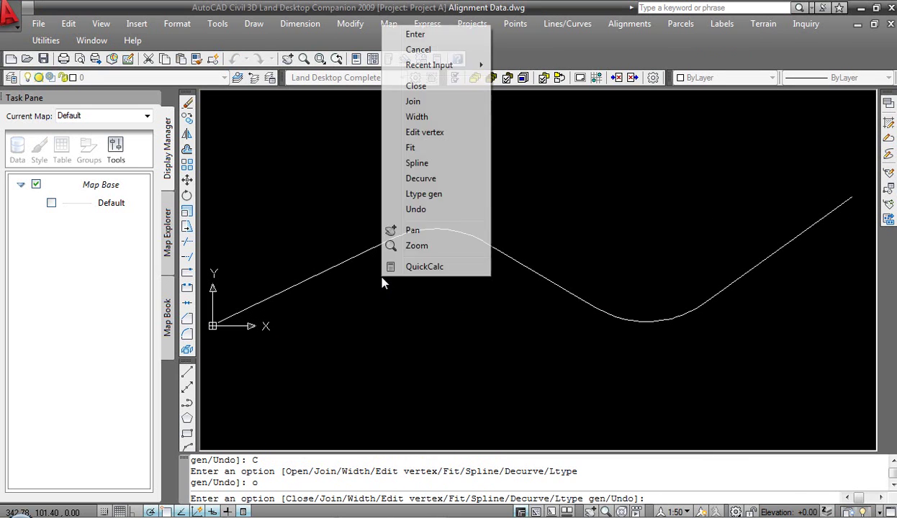
pyautogui.click(416, 35)
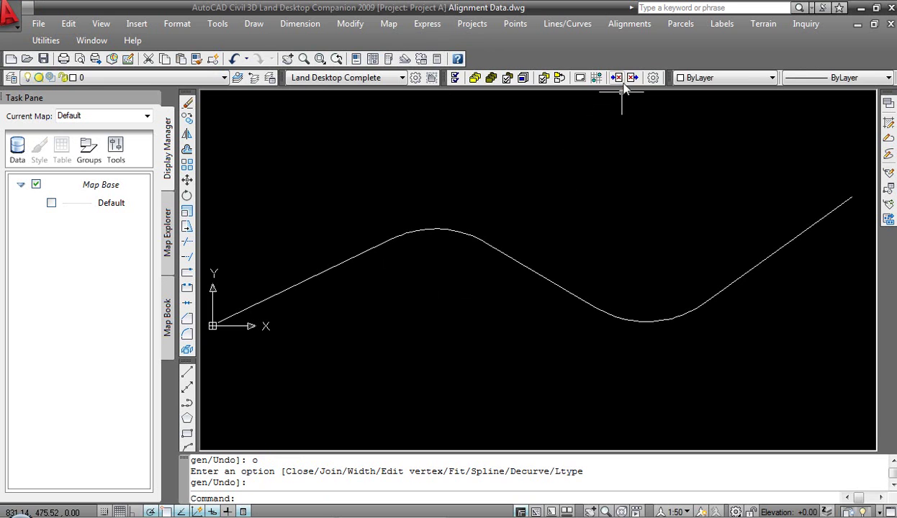
pyautogui.click(624, 24)
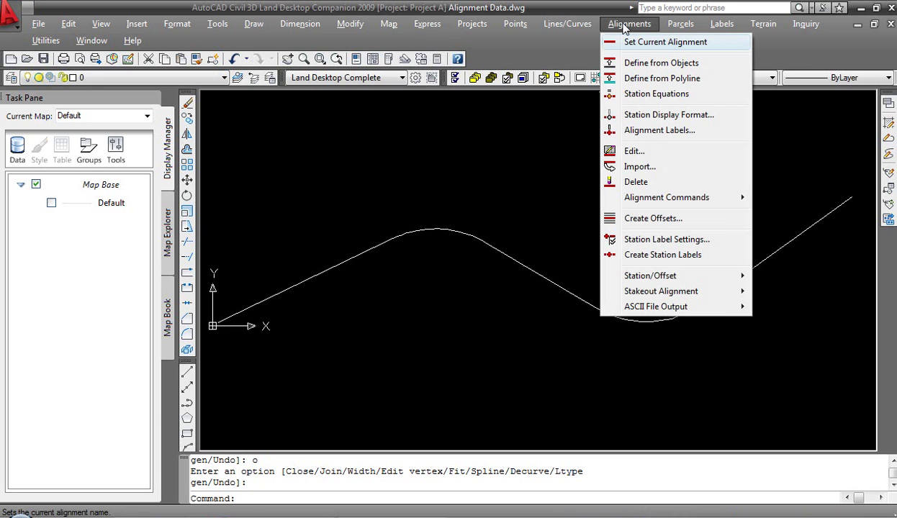
# Define the polyline as alignment Road-01, description 'Main Street', starting station 10+00
pyautogui.click(652, 79)
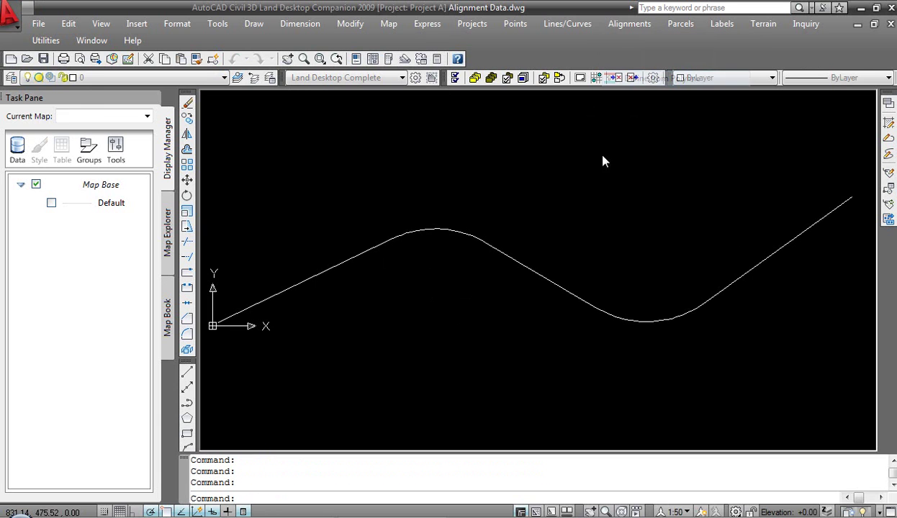
pyautogui.click(495, 248)
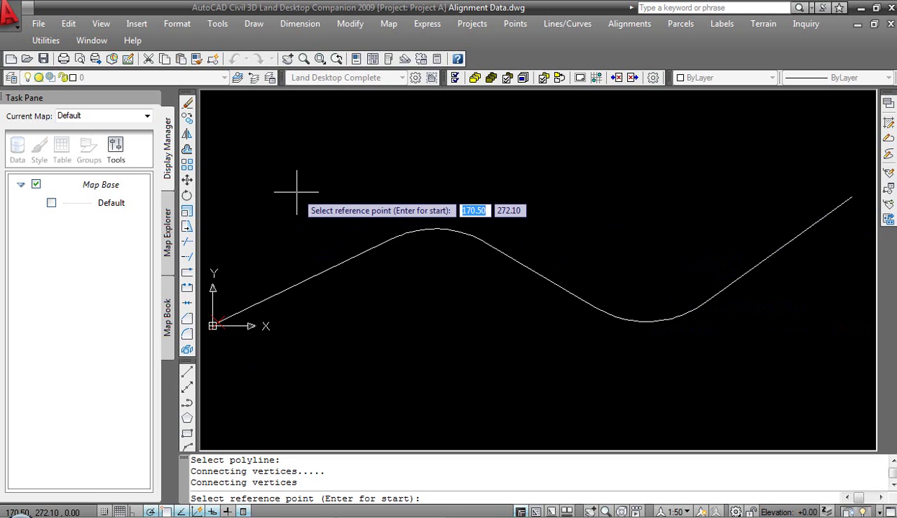
pyautogui.press('Return')
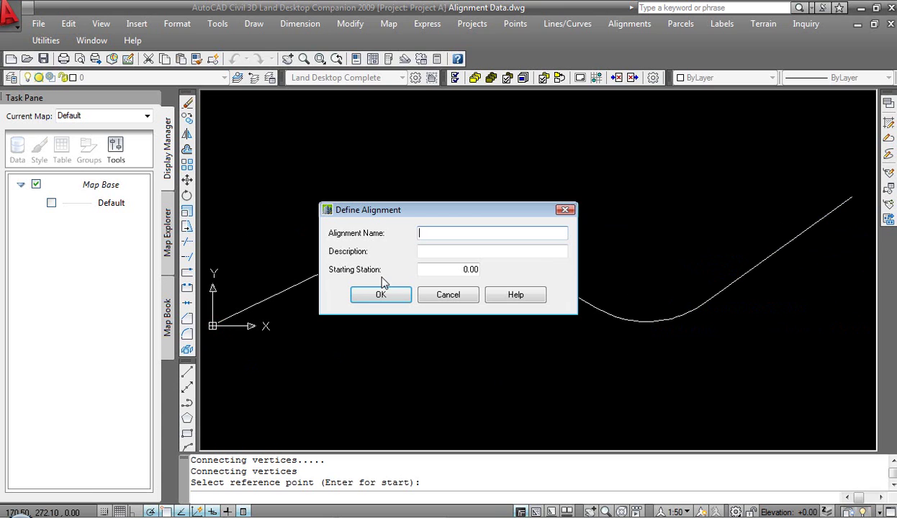
pyautogui.write('Road-01')
pyautogui.click(421, 251)
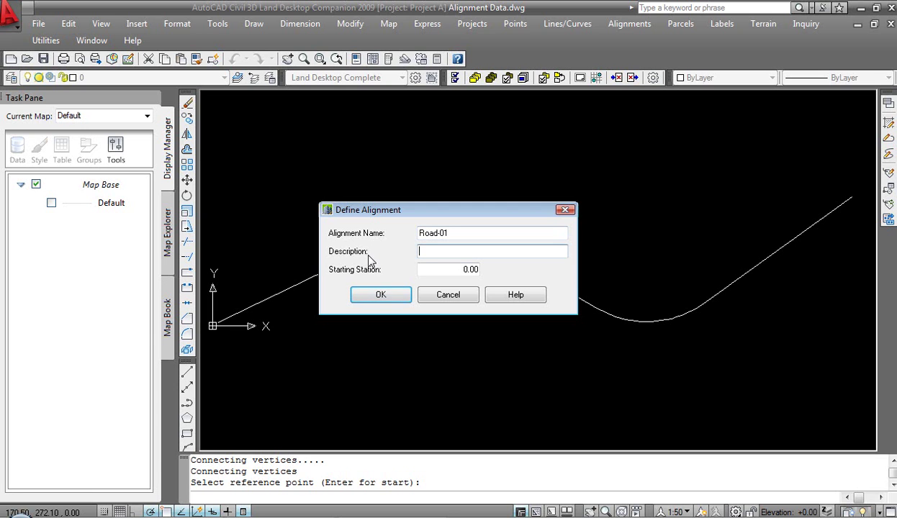
pyautogui.write('Main Street')
pyautogui.doubleClick(471, 270)
pyautogui.write('10+00')
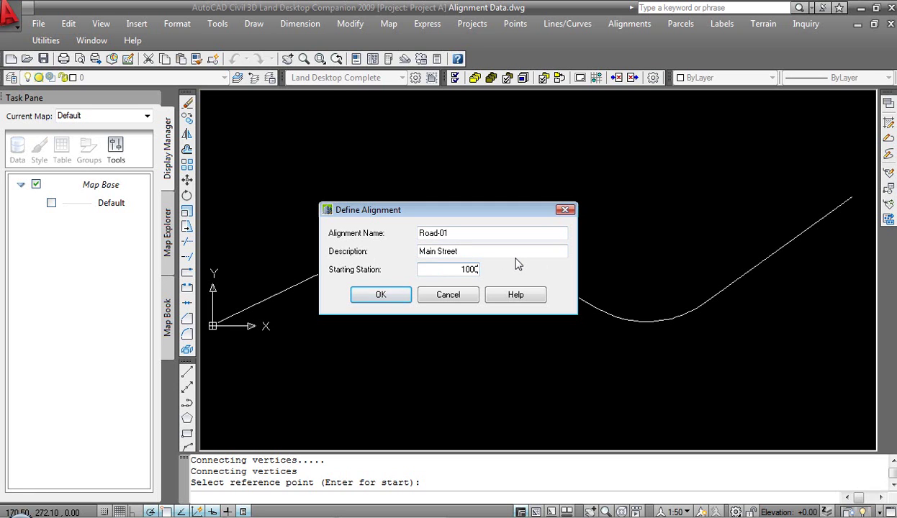
pyautogui.click(386, 296)
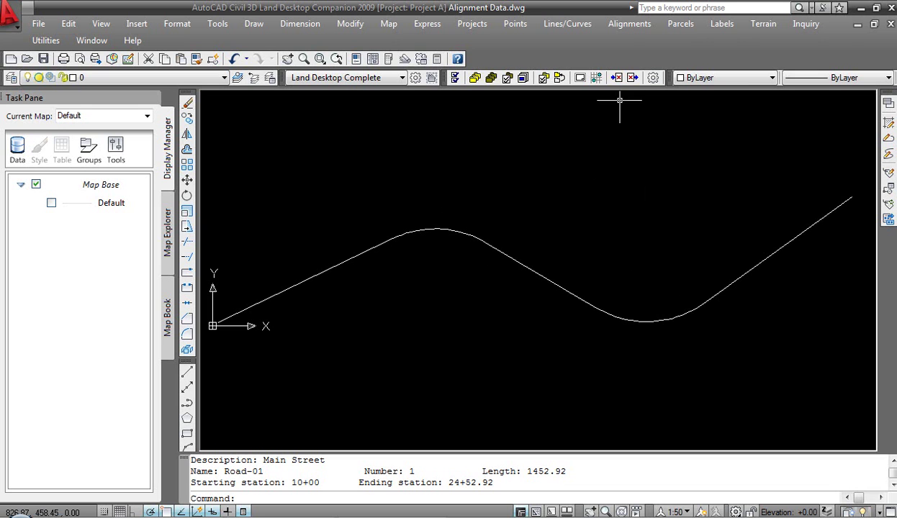
pyautogui.click(625, 26)
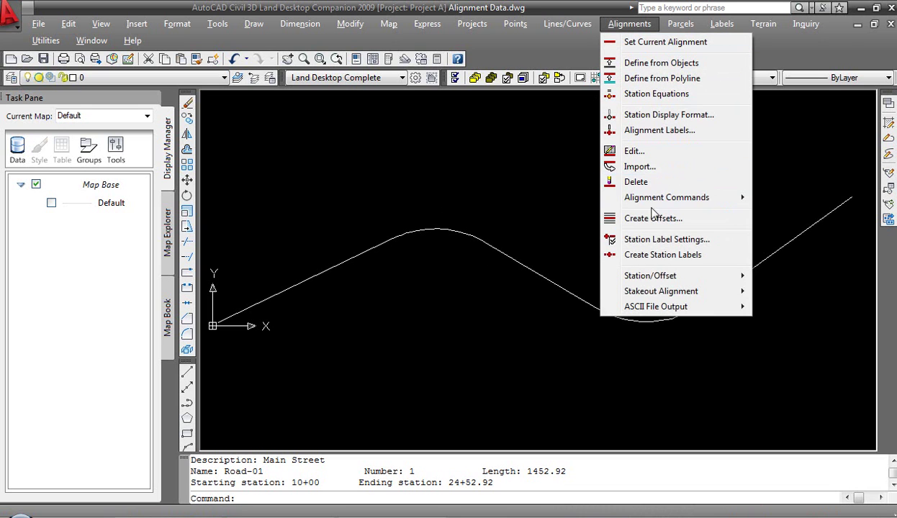
pyautogui.click(633, 151)
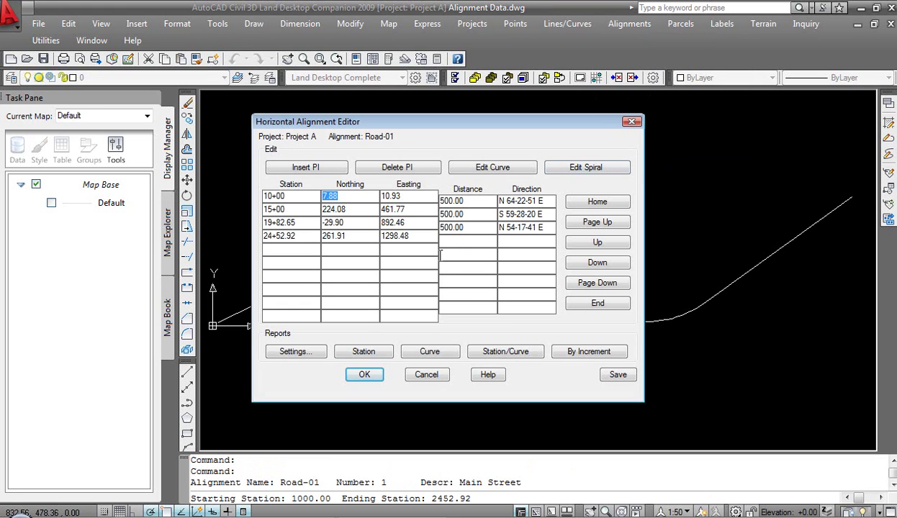
pyautogui.click(427, 374)
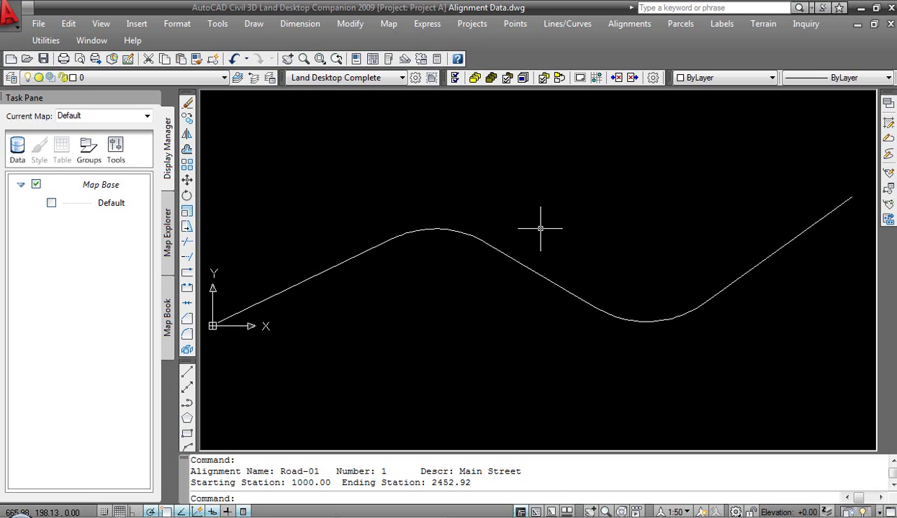
pyautogui.write('m')
pyautogui.press('Return')
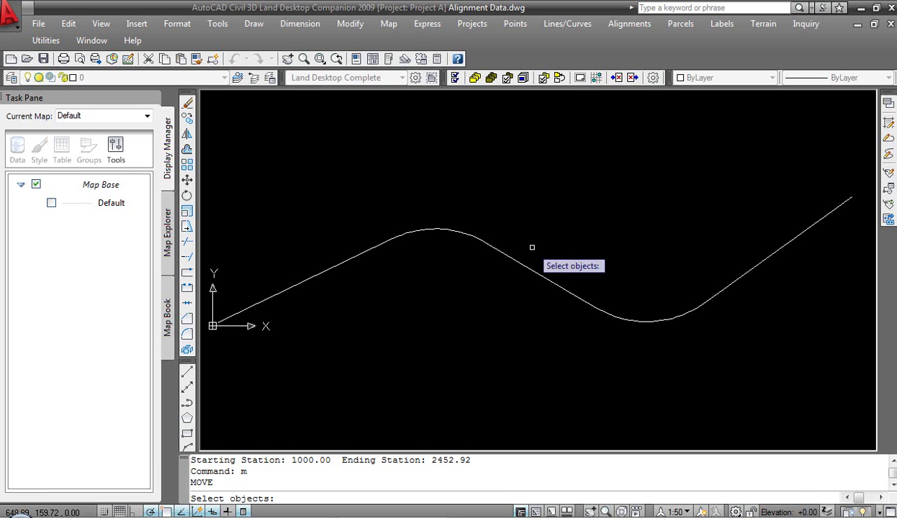
pyautogui.press('Escape')
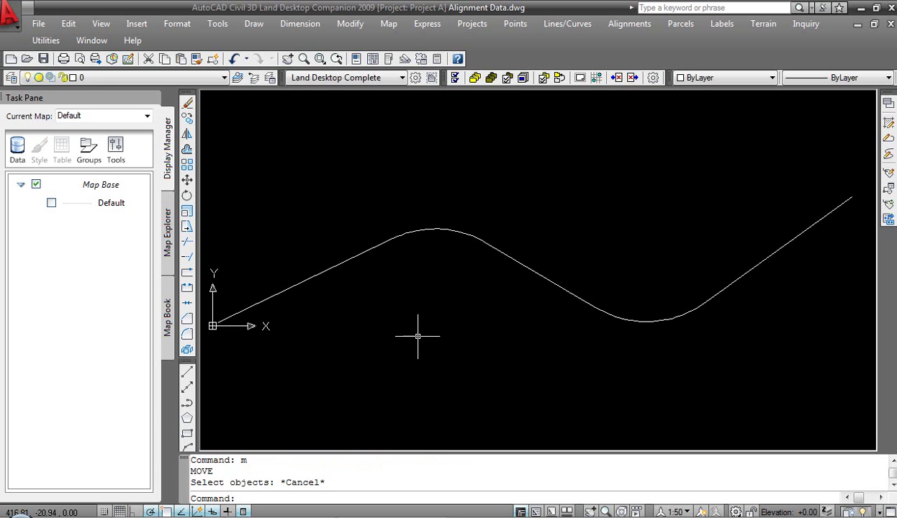
pyautogui.hotkey('alt', 'Tab')
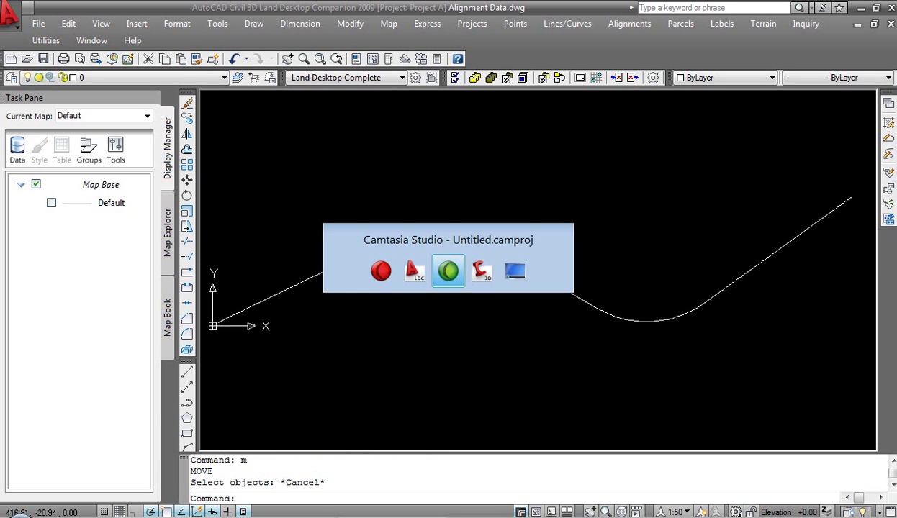
# Switch to Civil 3D 2010 and open the Home tab's Alignment dropdown for Drawing8
pyautogui.hotkey('alt', 'Tab')
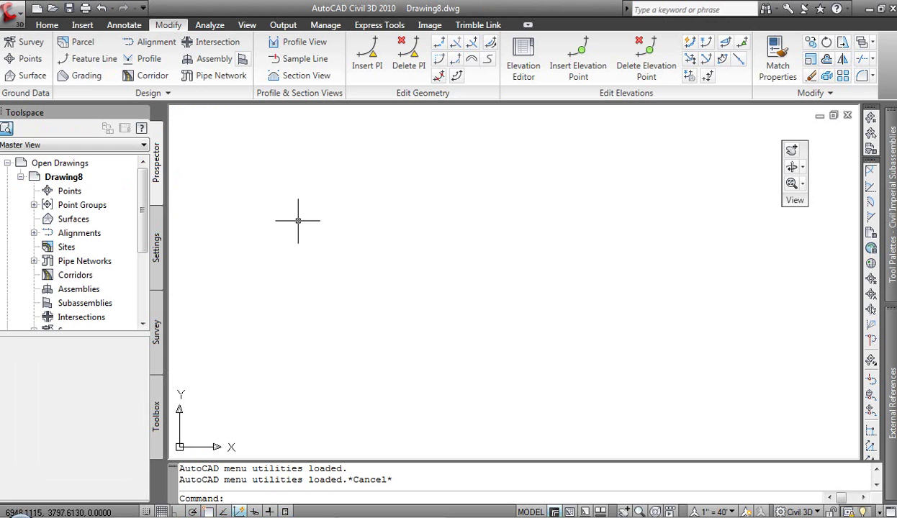
pyautogui.click(46, 25)
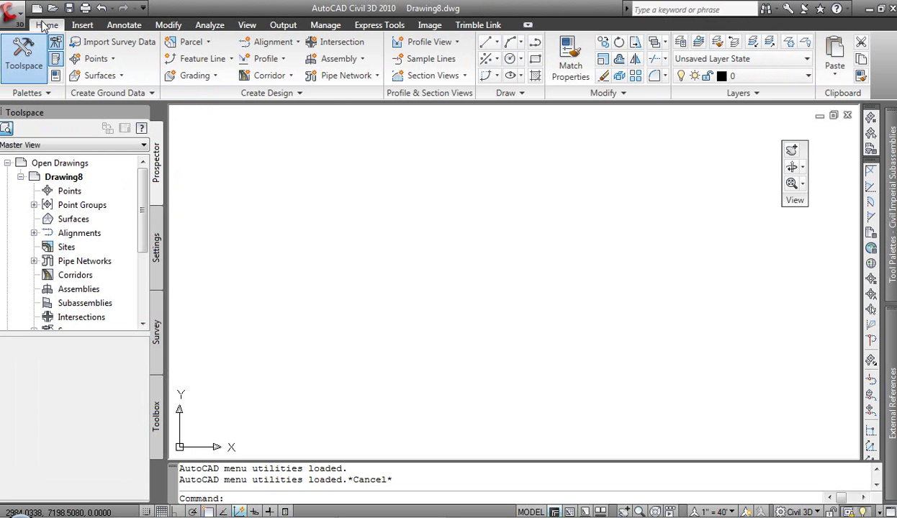
pyautogui.click(295, 44)
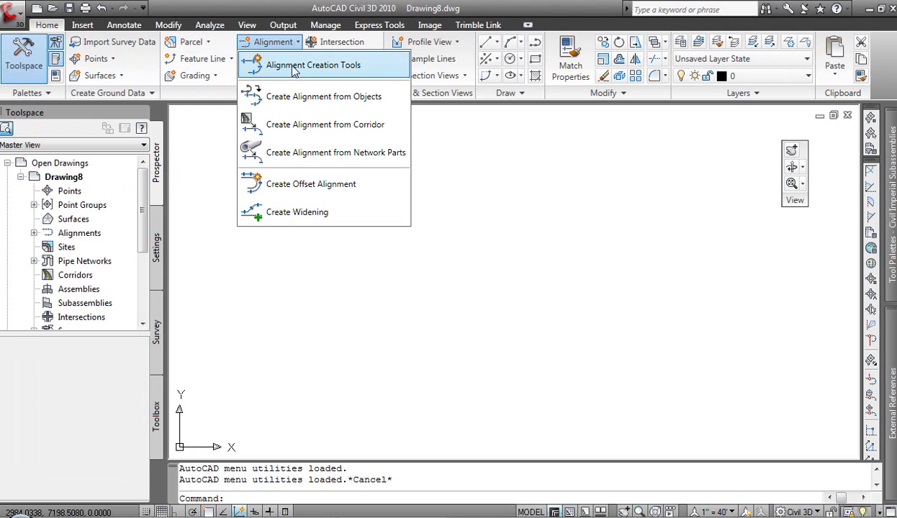
# Create alignment 'Main Street - Civil 3D' at station 10+00 with the Major Minor and Geometry Points label set
pyautogui.click(291, 67)
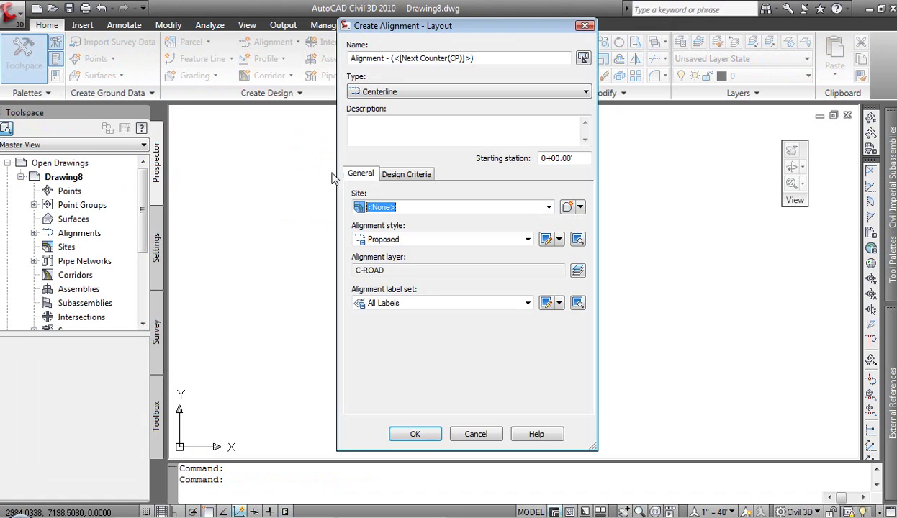
pyautogui.moveTo(472, 59); pyautogui.dragTo(346, 69)
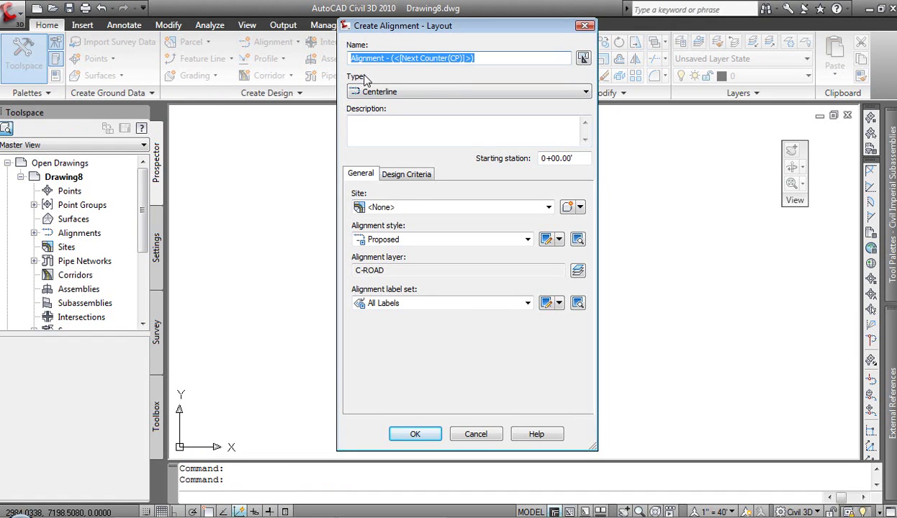
pyautogui.write('Main ')
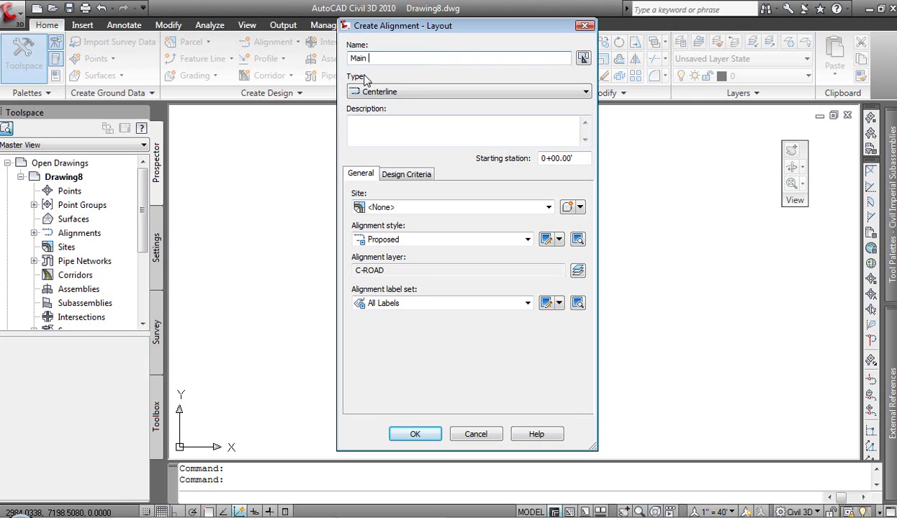
pyautogui.write('Street')
pyautogui.click(543, 158)
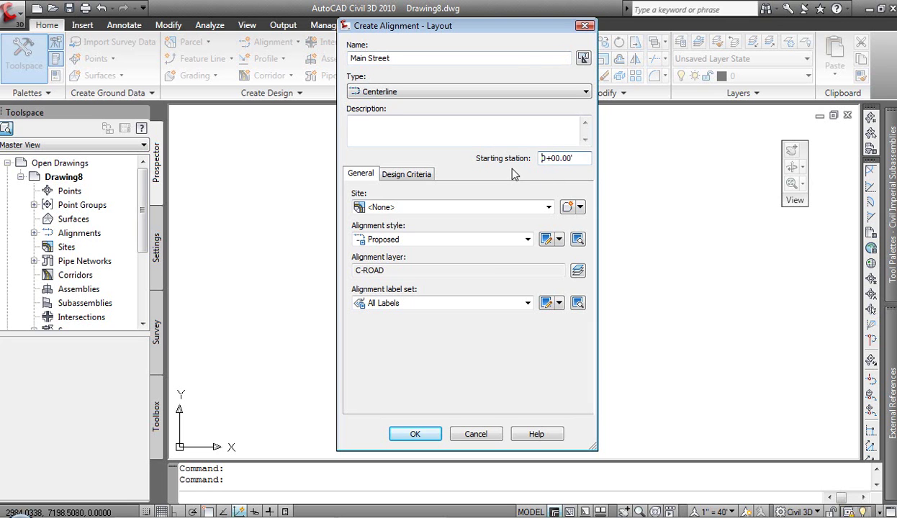
pyautogui.write('1')
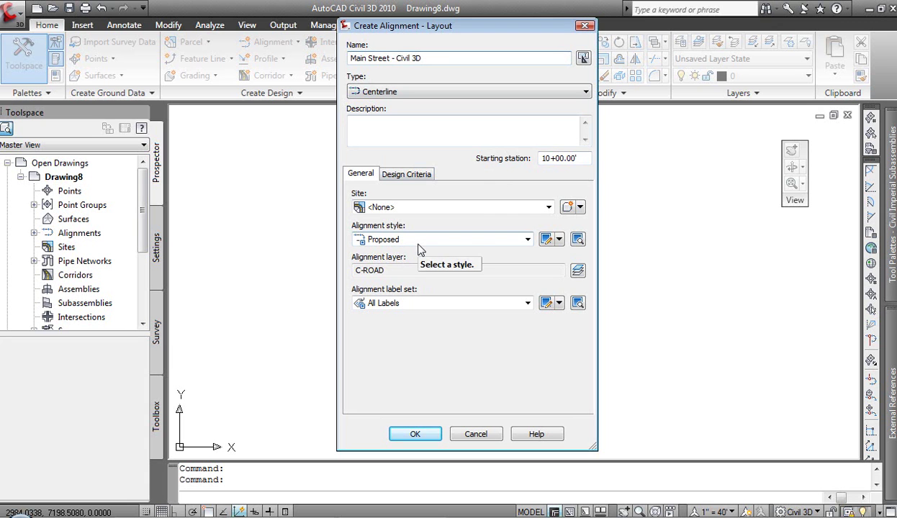
pyautogui.click(529, 304)
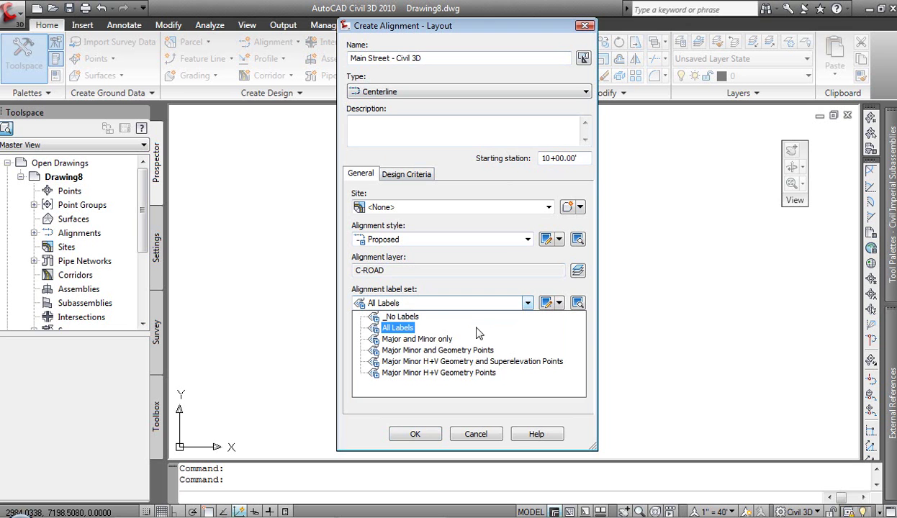
pyautogui.click(429, 351)
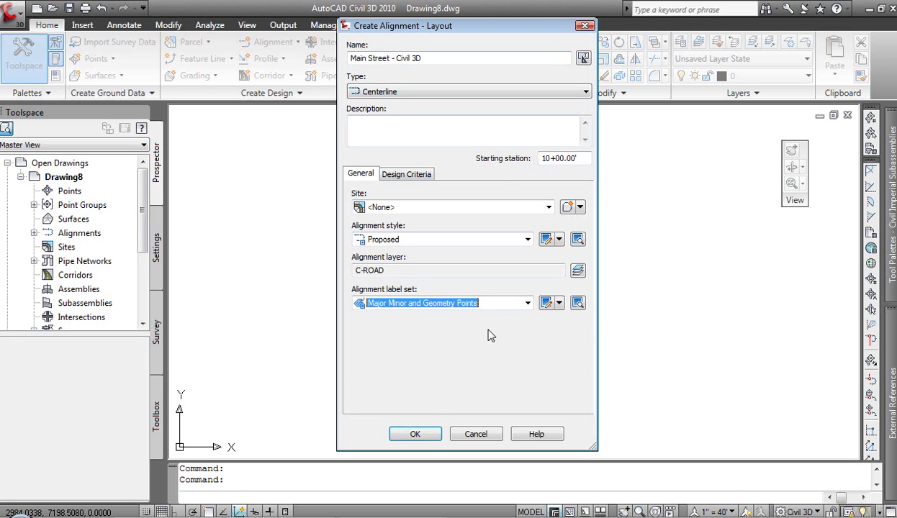
pyautogui.click(425, 434)
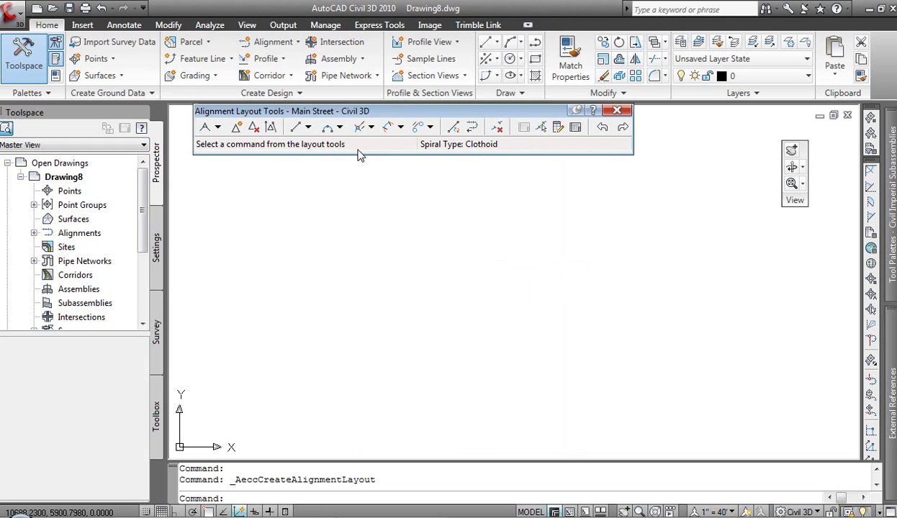
# In Curve and Spiral Settings, keep the 200' default radius and Clothoid spiral type
pyautogui.click(218, 128)
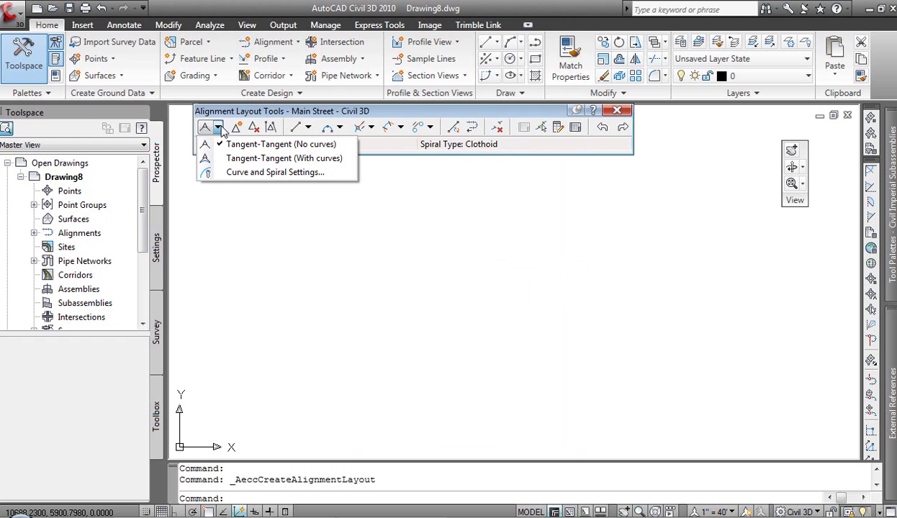
pyautogui.click(242, 173)
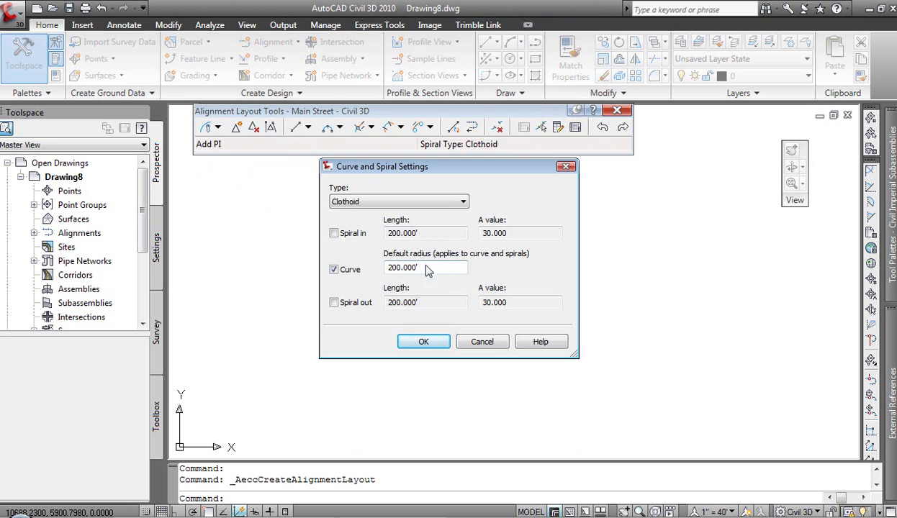
pyautogui.click(465, 203)
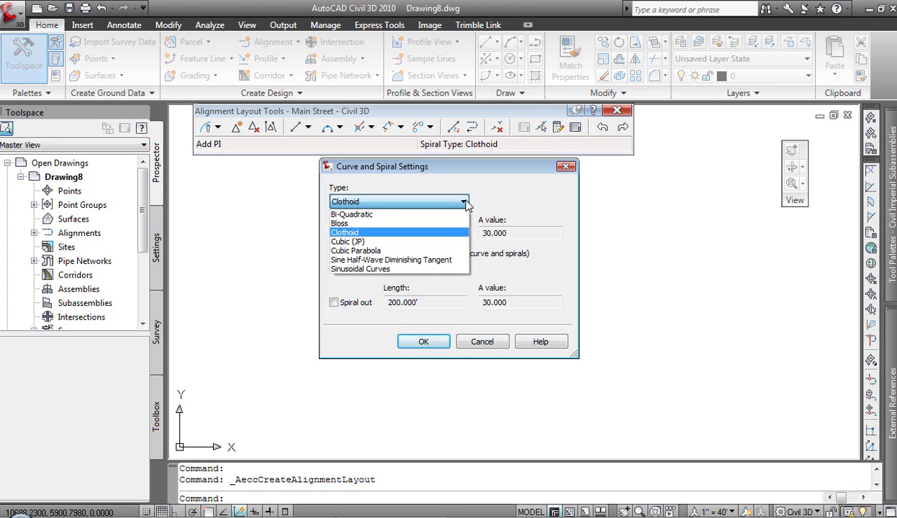
pyautogui.click(369, 339)
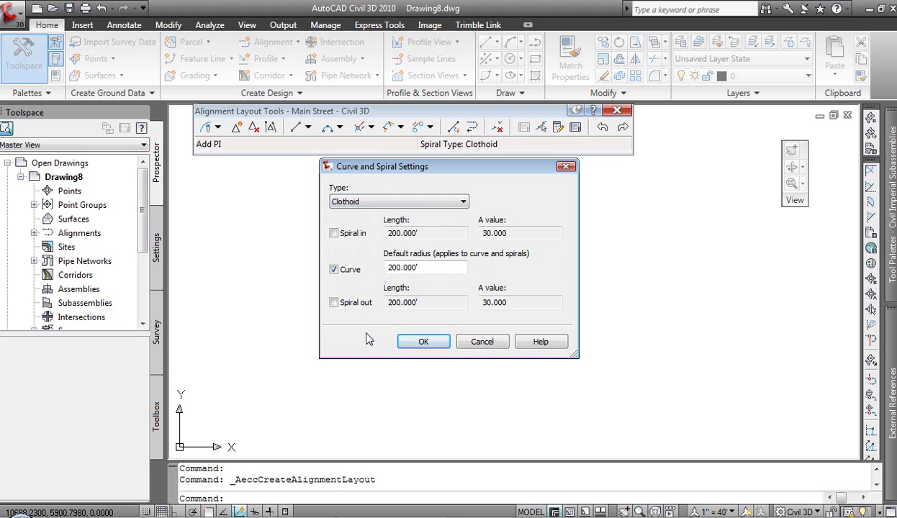
# Start Main Street as tangents with automatic curves from a lower-left point, placing two 500-long tangents
pyautogui.click(422, 342)
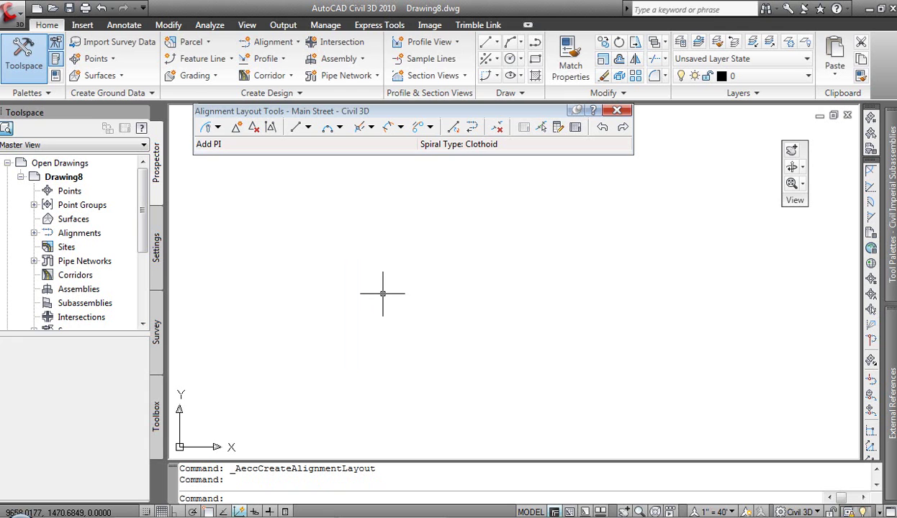
pyautogui.click(218, 128)
pyautogui.click(234, 159)
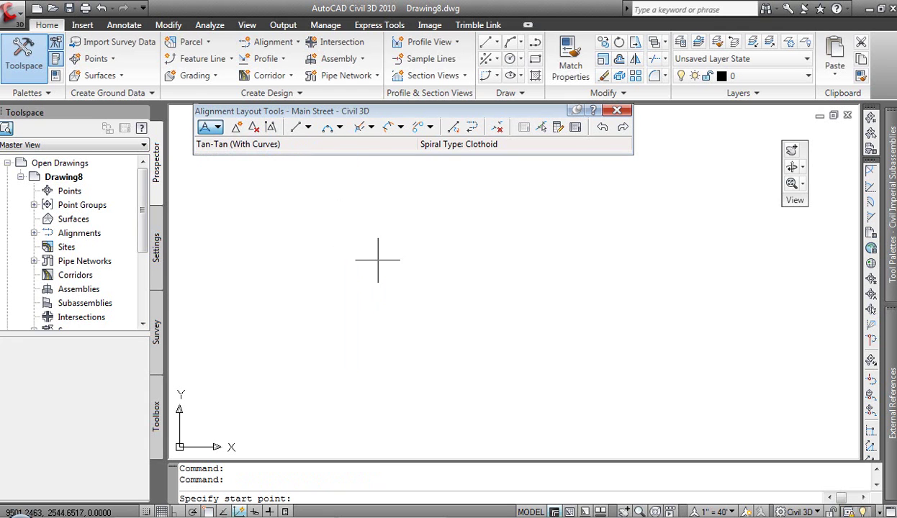
pyautogui.click(245, 343)
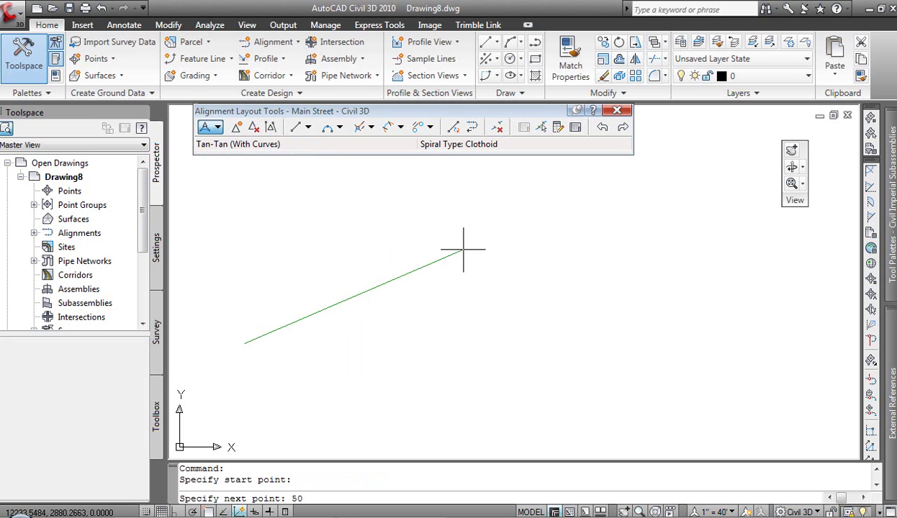
pyautogui.press('Return')
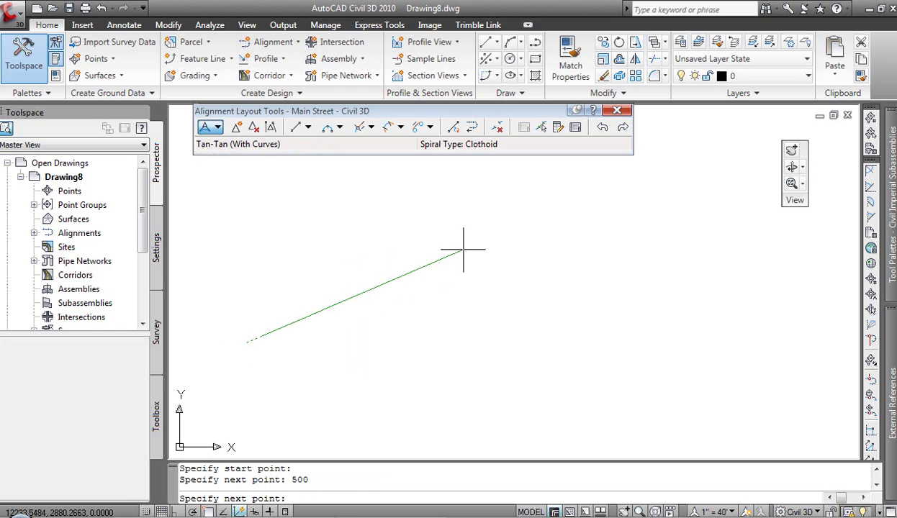
pyautogui.moveTo(250, 301)
pyautogui.mouseDown(button='middle')
pyautogui.moveTo(368, 284)
pyautogui.moveTo(429, 295)
pyautogui.mouseUp(button='middle')
pyautogui.scroll(3, 429, 294)
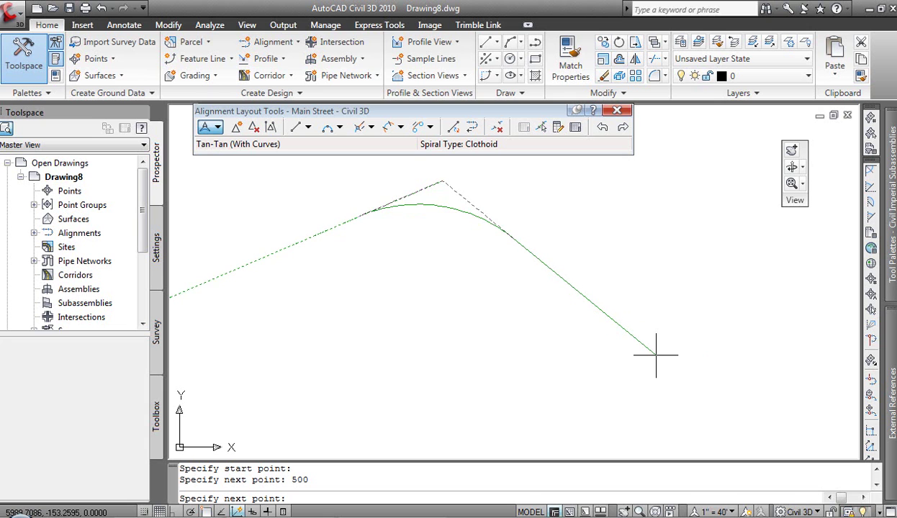
pyautogui.press('Return')
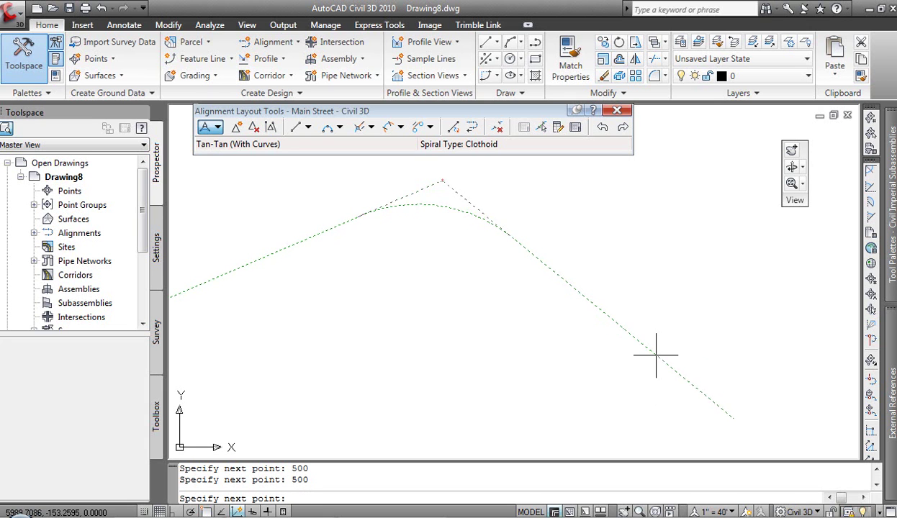
# Add the third 500-long tangent and finish the Main Street alignment
pyautogui.scroll(-2, 749, 351)
pyautogui.moveTo(749, 350); pyautogui.dragTo(558, 330, button='middle')
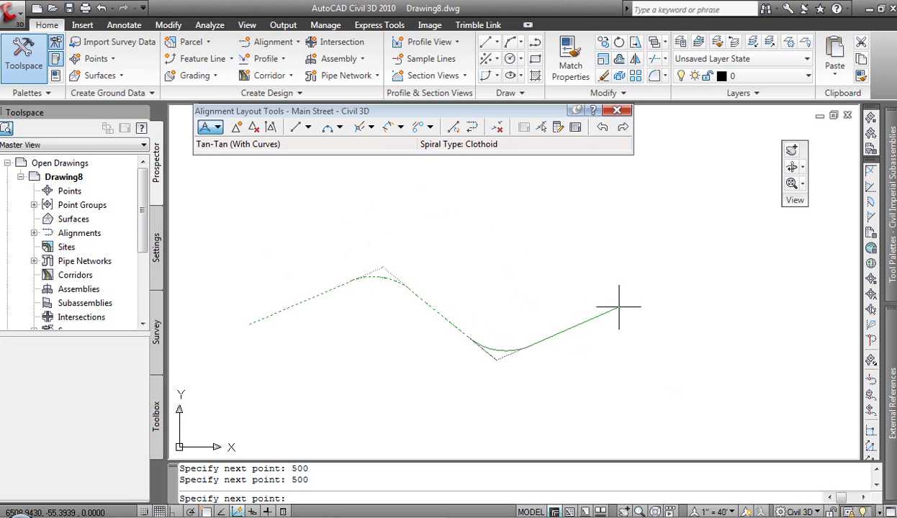
pyautogui.write('500')
pyautogui.press('Return')
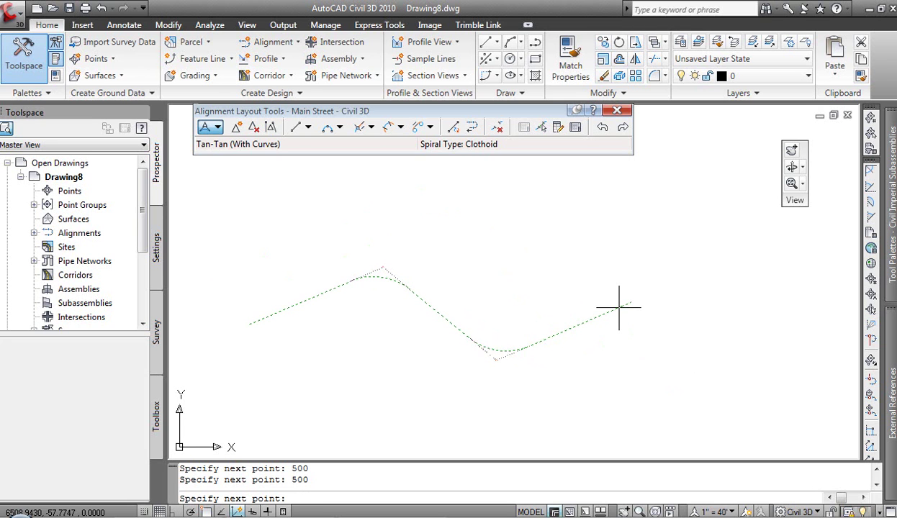
pyautogui.press('Return')
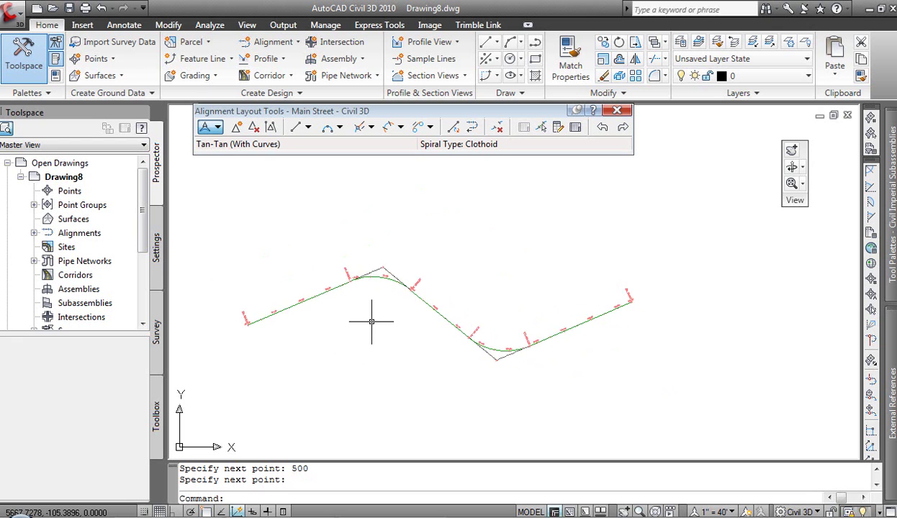
pyautogui.scroll(3, 363, 316)
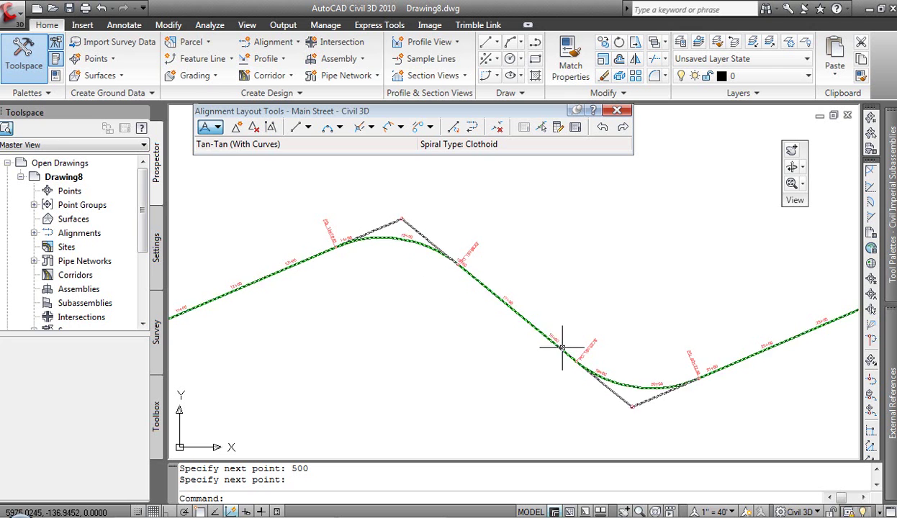
pyautogui.scroll(5, 401, 238)
pyautogui.scroll(-3, 401, 241)
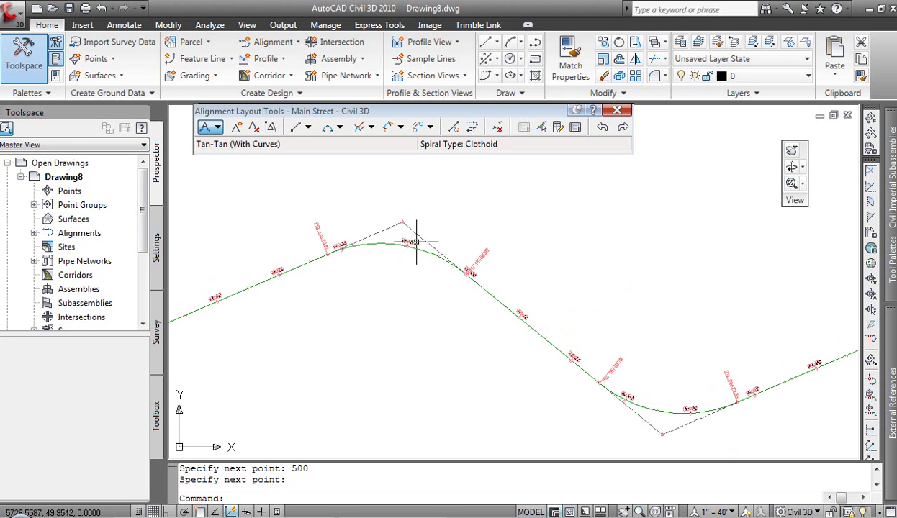
pyautogui.scroll(-2, 441, 296)
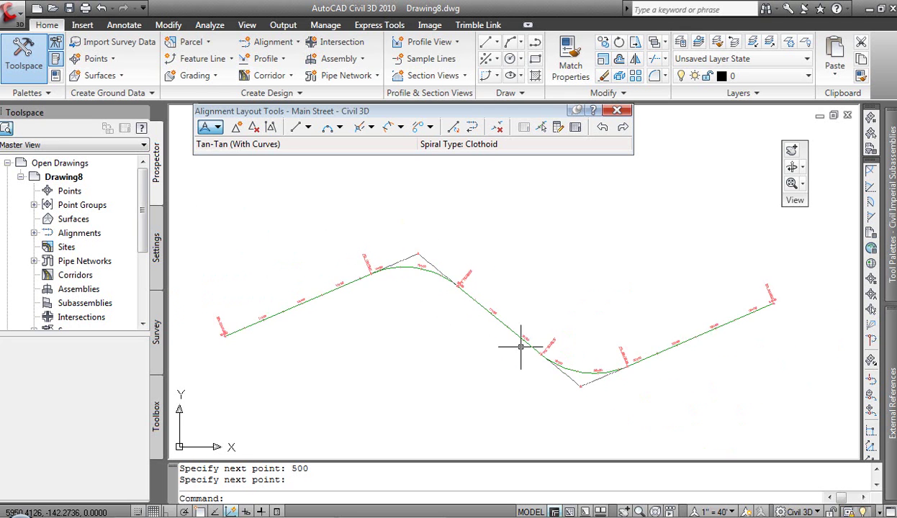
# Drag Main Street's end-point grip and middle tangent grip to reshape the alignment
pyautogui.click(741, 314)
pyautogui.click(774, 303)
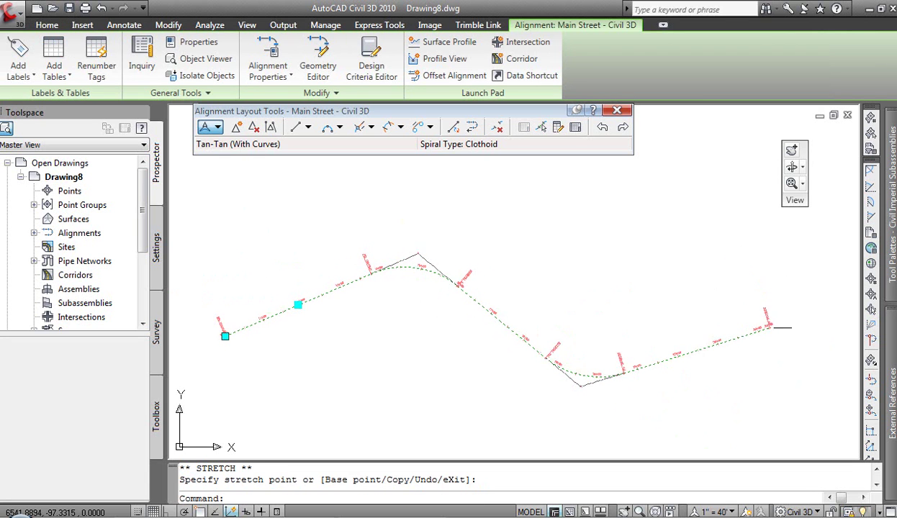
pyautogui.click(769, 326)
pyautogui.click(740, 289)
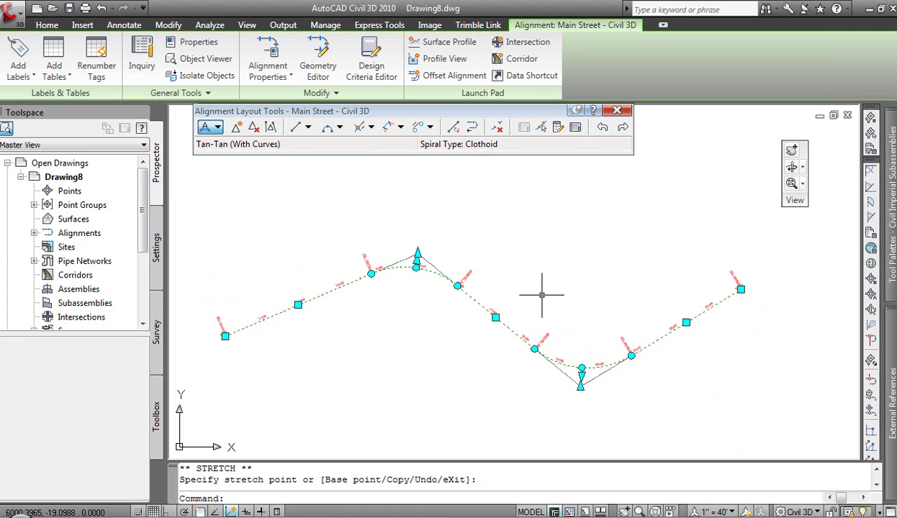
pyautogui.click(496, 317)
pyautogui.click(510, 306)
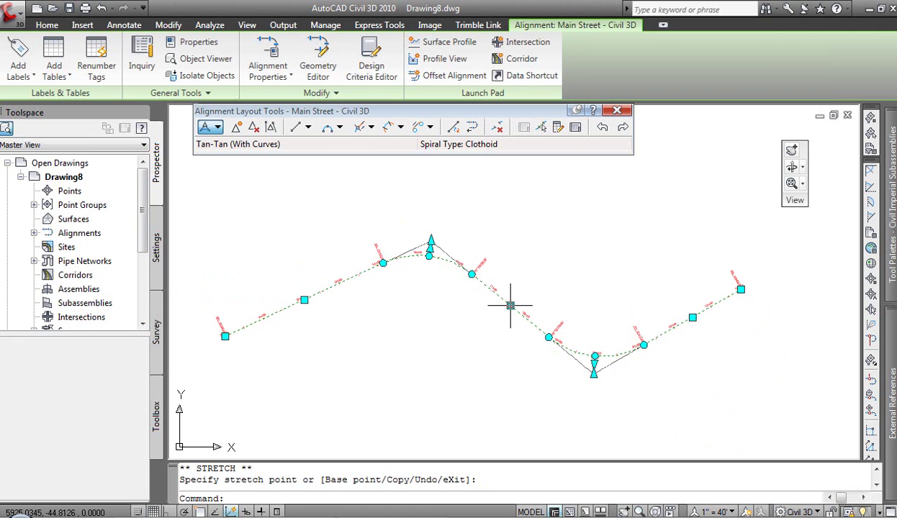
pyautogui.click(510, 306)
pyautogui.click(476, 325)
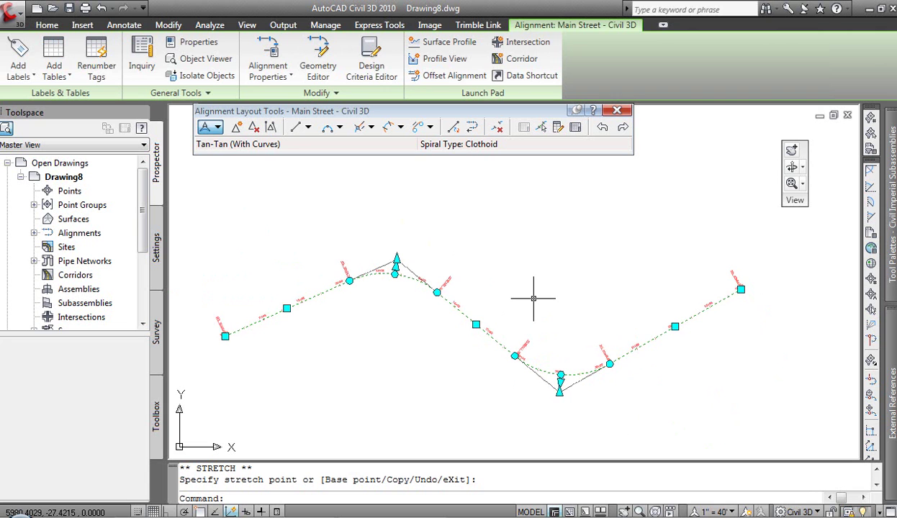
# Use MOVE to shift the whole alignment up and to the right
pyautogui.write('m')
pyautogui.press('Return')
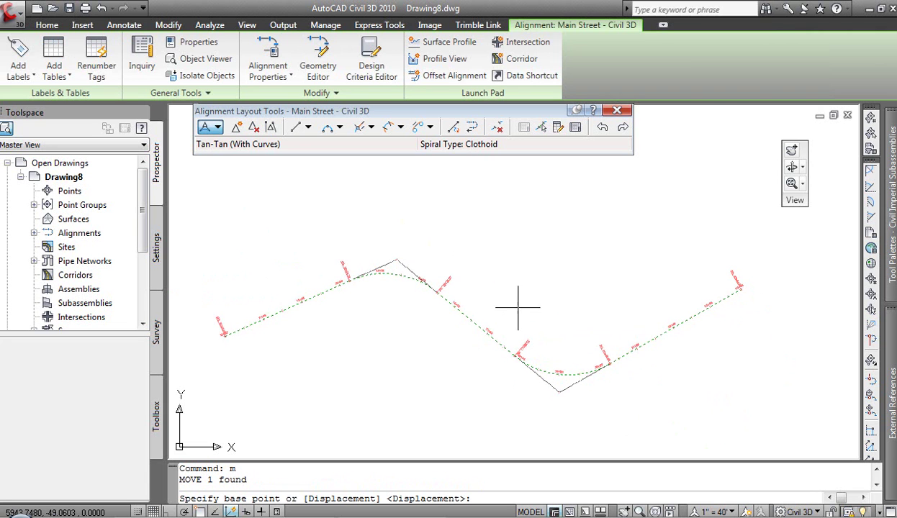
pyautogui.click(518, 308)
pyautogui.click(547, 247)
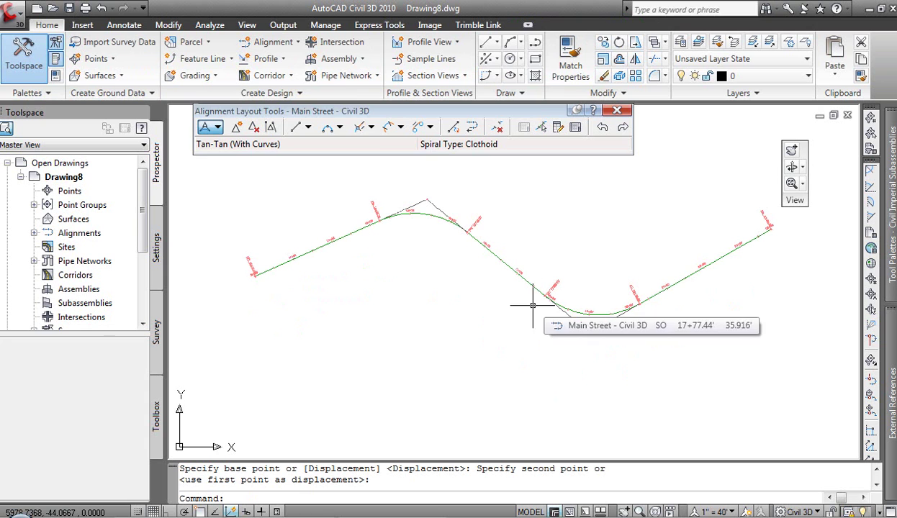
pyautogui.click(339, 128)
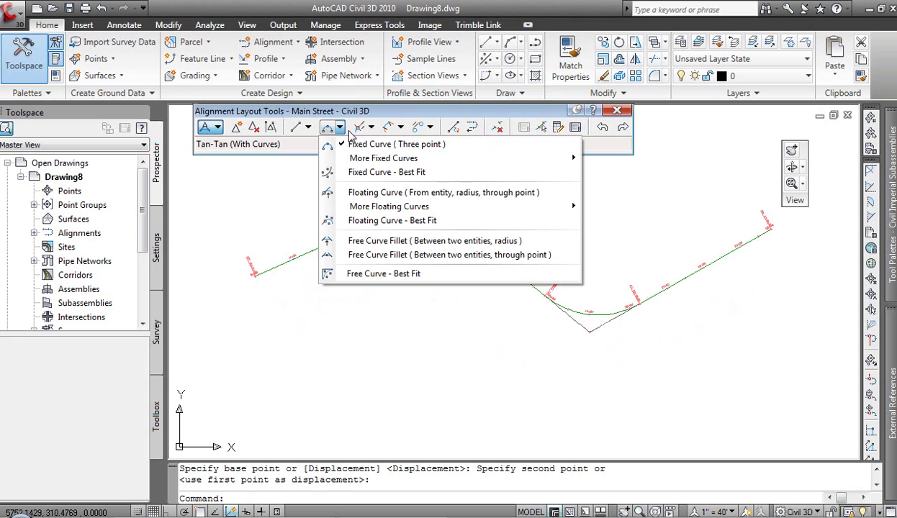
pyautogui.click(430, 128)
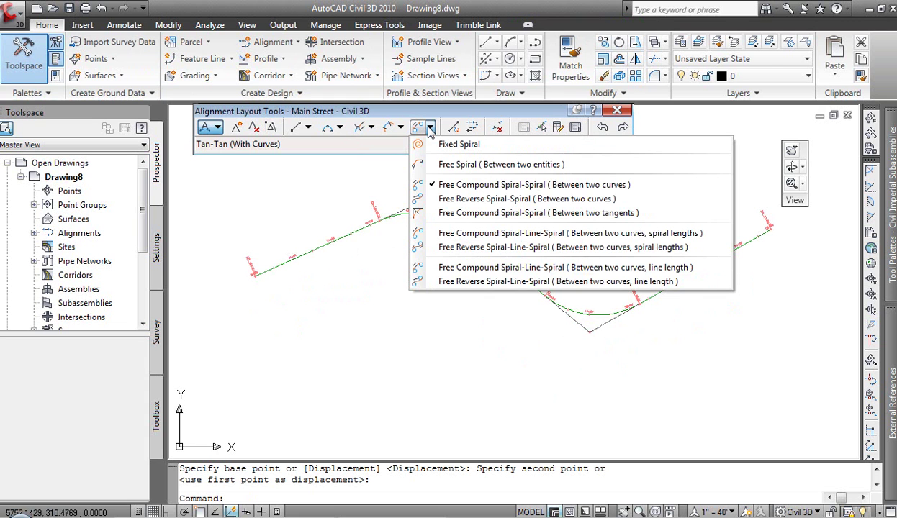
pyautogui.click(401, 128)
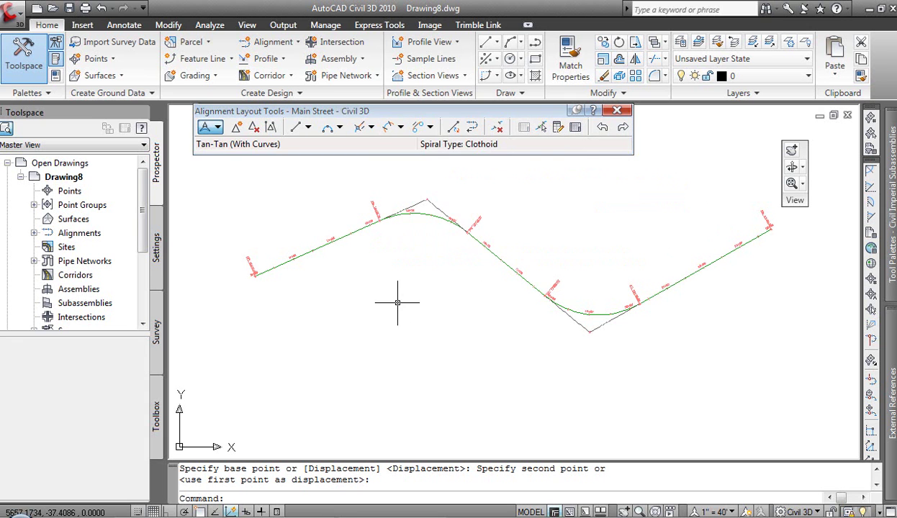
# Close the Alignment Layout Tools and recentre the Main Street alignment in view
pyautogui.click(621, 111)
pyautogui.scroll(3, 526, 274)
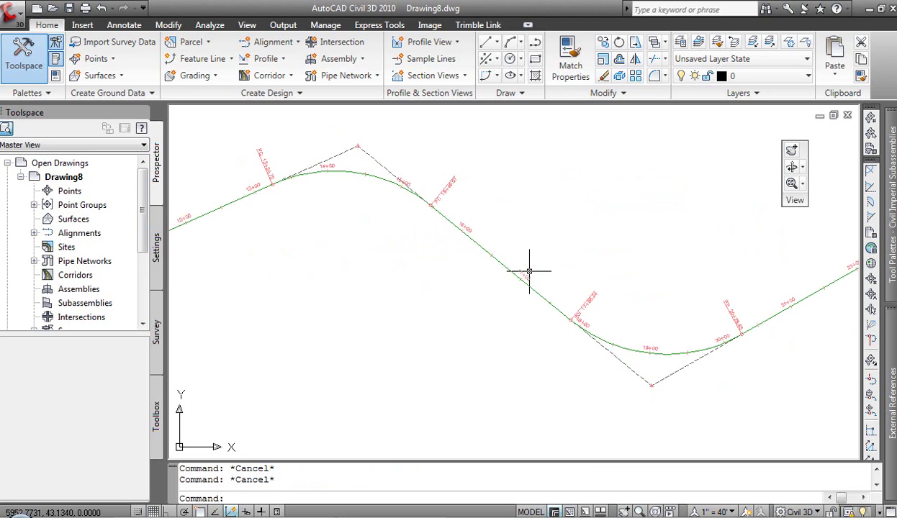
pyautogui.scroll(-2, 560, 262)
pyautogui.moveTo(582, 274); pyautogui.dragTo(540, 281, button='middle')
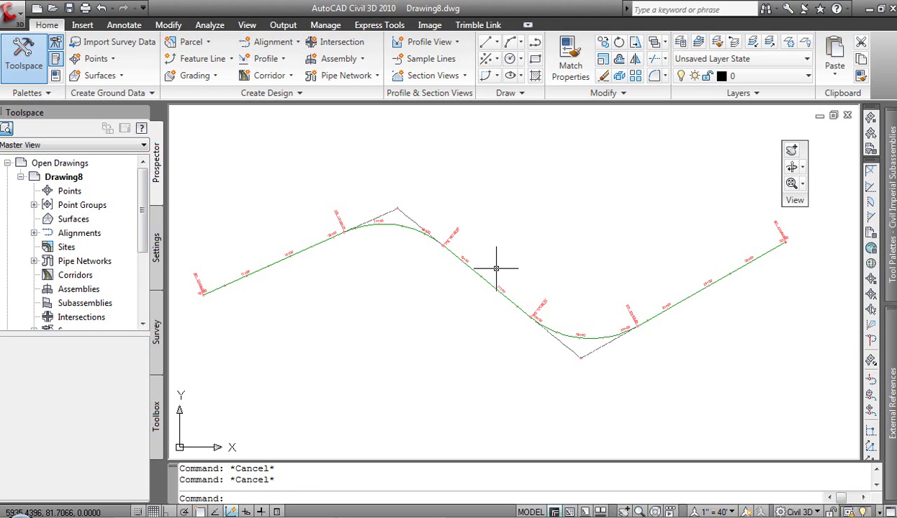
# Apply Reverse Direction to Main Street, accepting the warning, and recentre on the curve
pyautogui.click(475, 270)
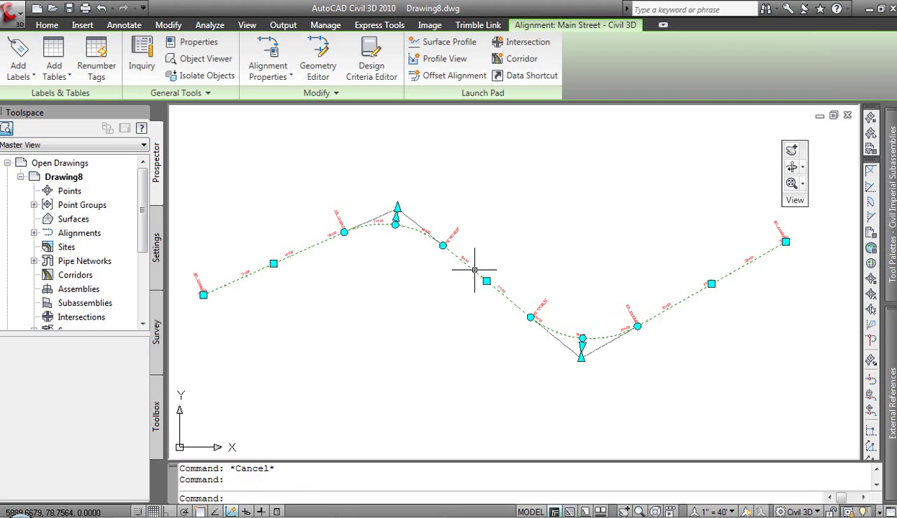
pyautogui.click(336, 95)
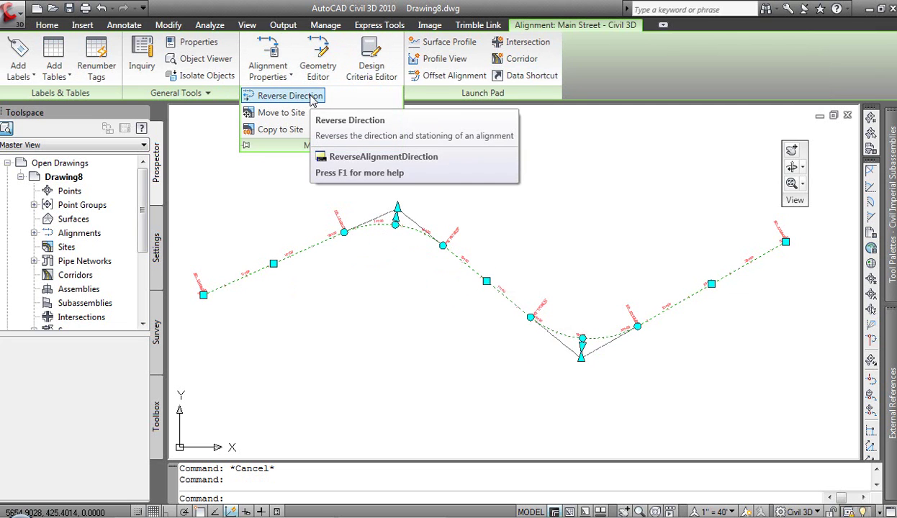
pyautogui.click(312, 100)
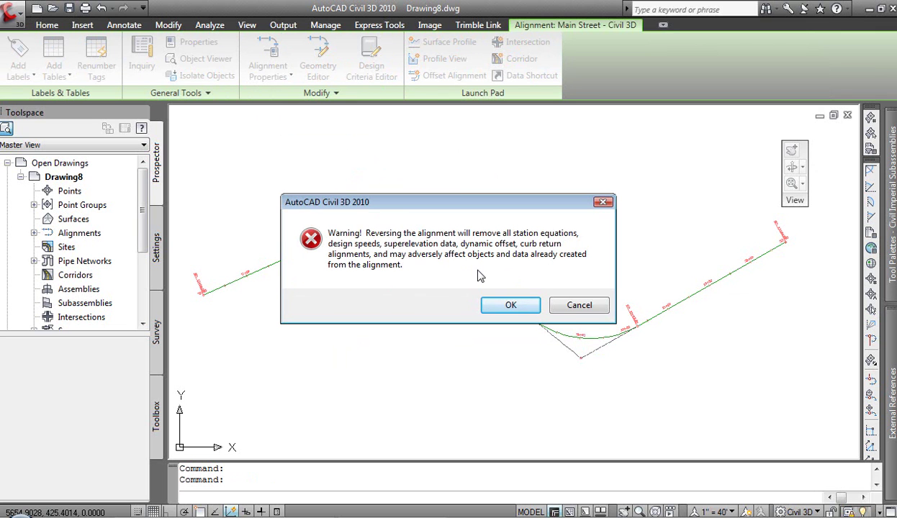
pyautogui.click(509, 307)
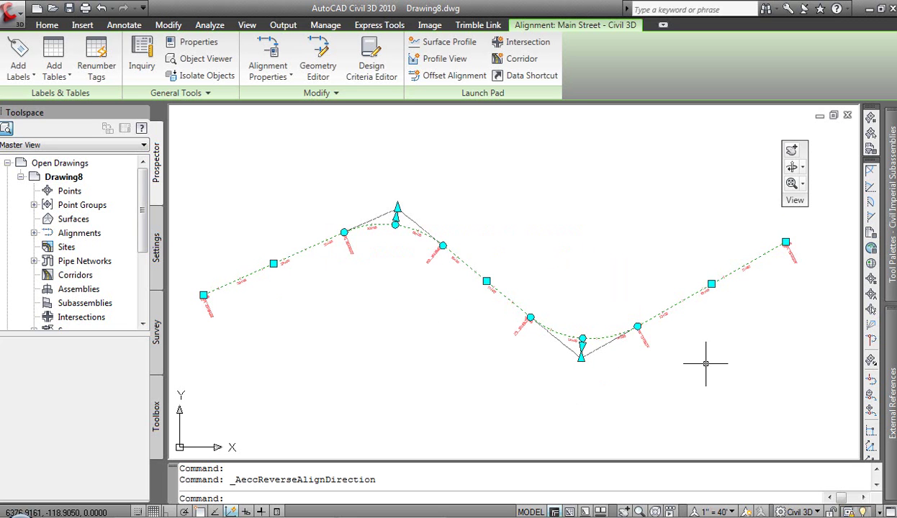
pyautogui.scroll(8, 529, 325)
pyautogui.scroll(-5, 527, 329)
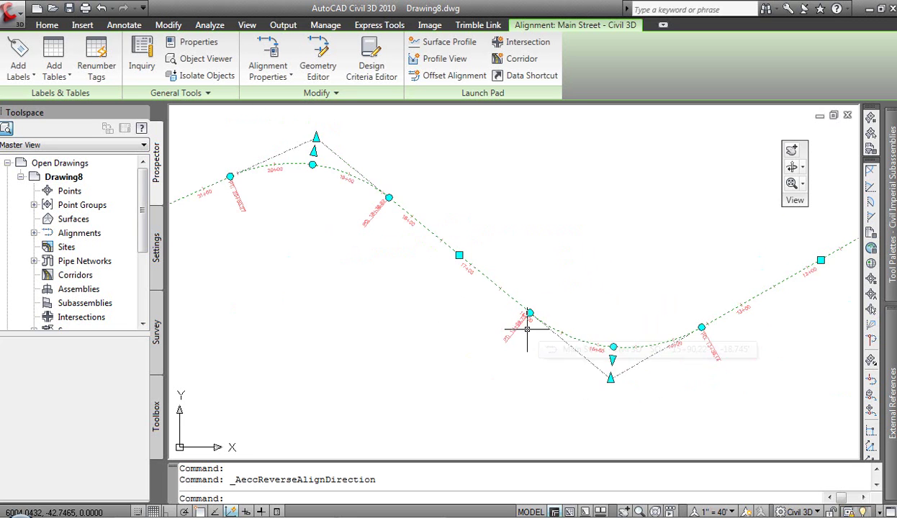
pyautogui.moveTo(661, 305); pyautogui.dragTo(409, 319, button='middle')
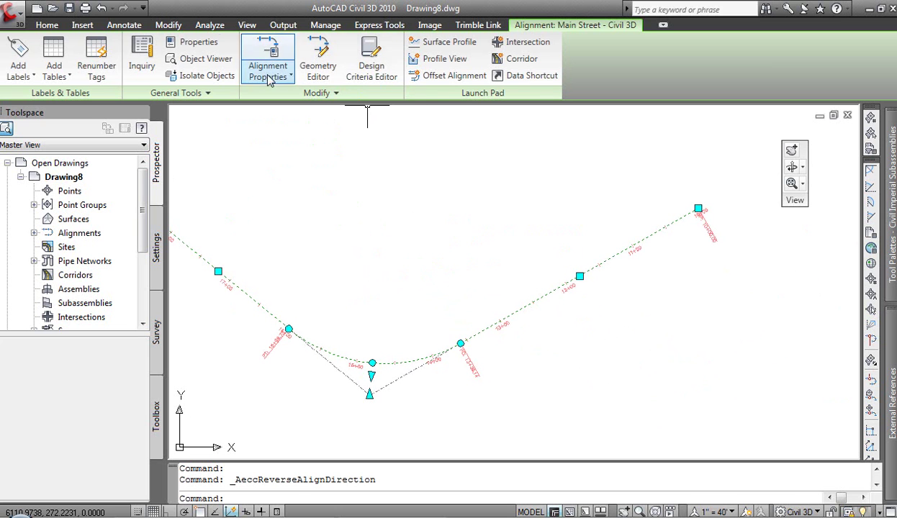
# Undo the zoom changes and Main Street's Reverse Direction, then recentre the alignment
pyautogui.click(102, 8)
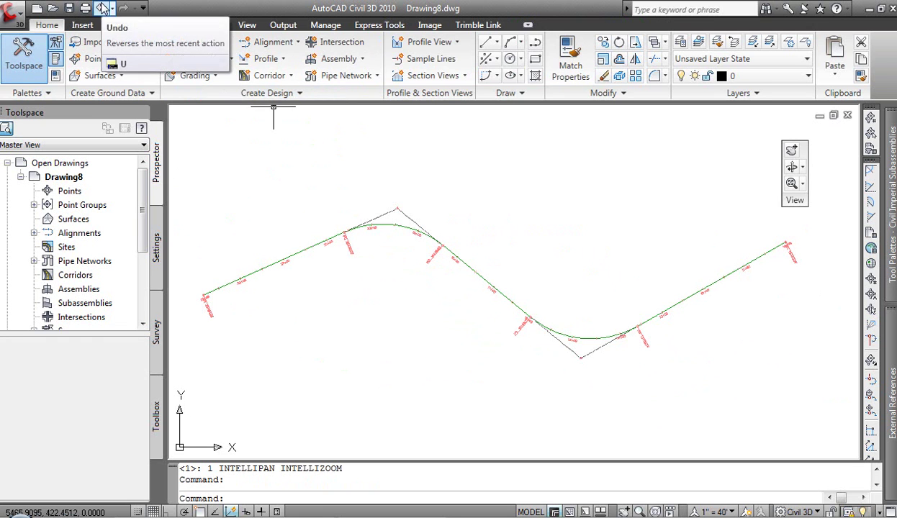
pyautogui.scroll(5, 198, 299)
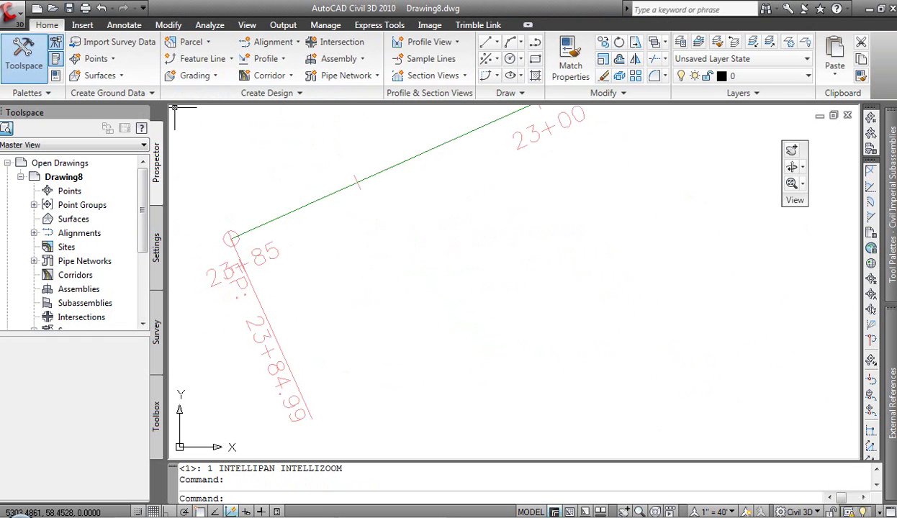
pyautogui.click(101, 8)
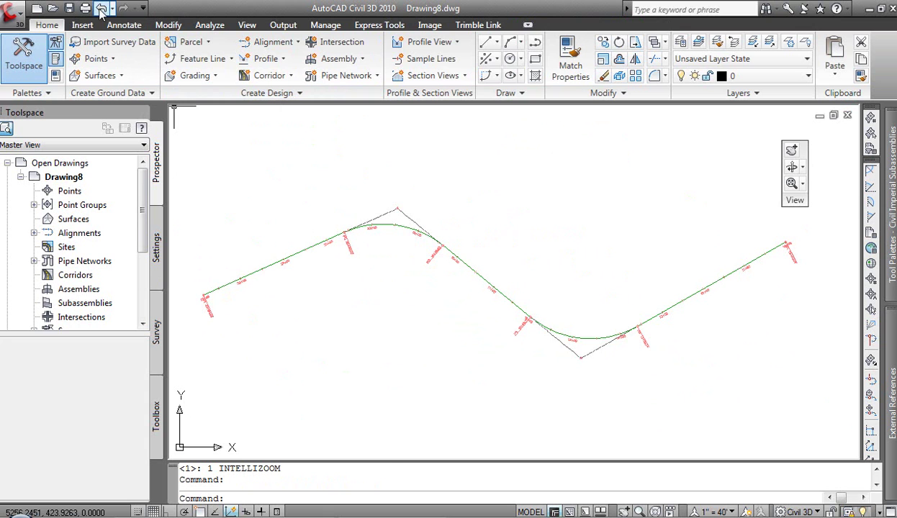
pyautogui.click(101, 8)
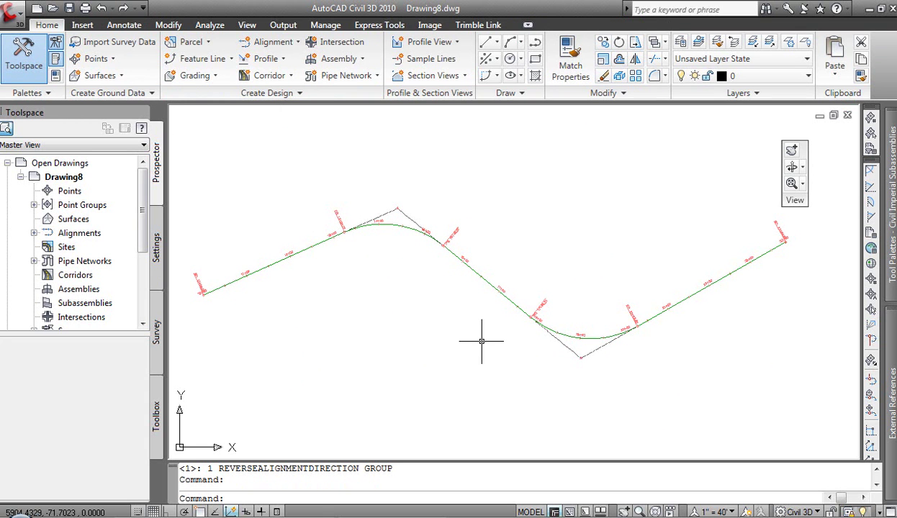
pyautogui.moveTo(482, 342)
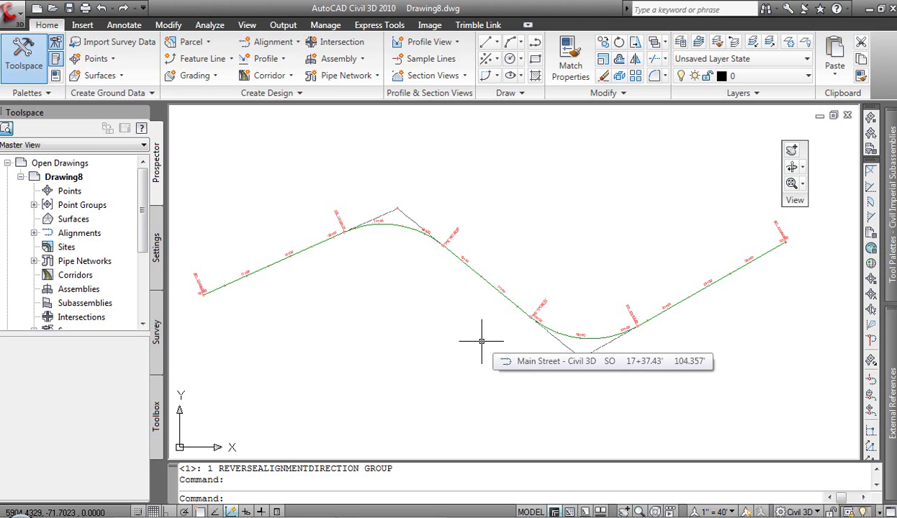
pyautogui.scroll(-2, 436, 310)
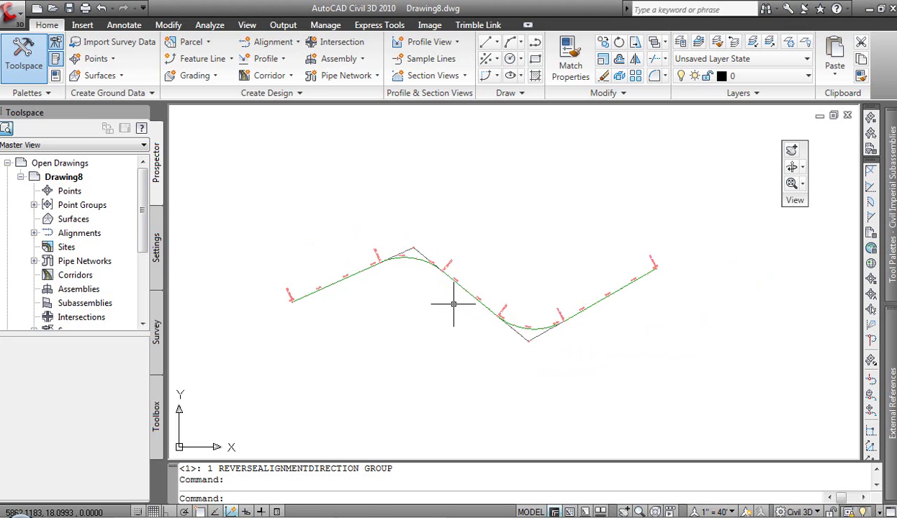
pyautogui.moveTo(456, 306); pyautogui.dragTo(474, 200, button='middle')
pyautogui.moveTo(463, 223)
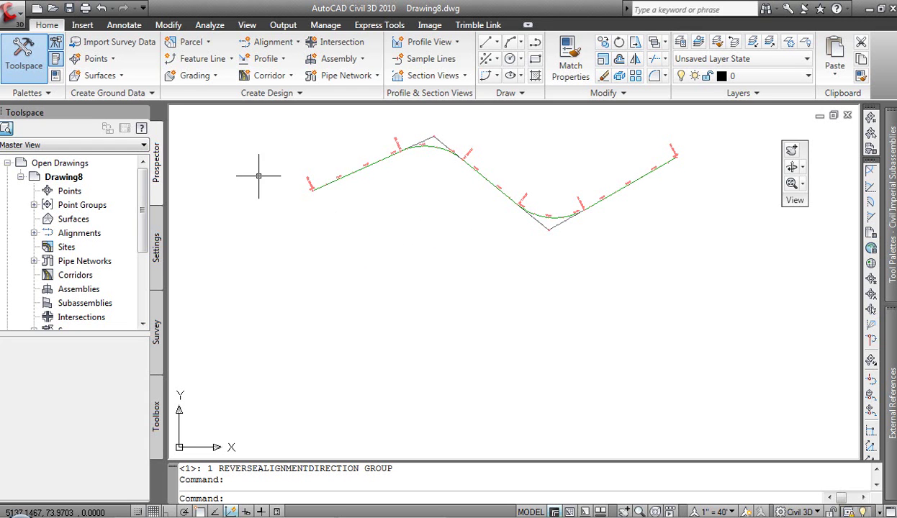
# Import the Road-01 alignment from Land Desktop Project A, excluding Description Keys
pyautogui.click(82, 26)
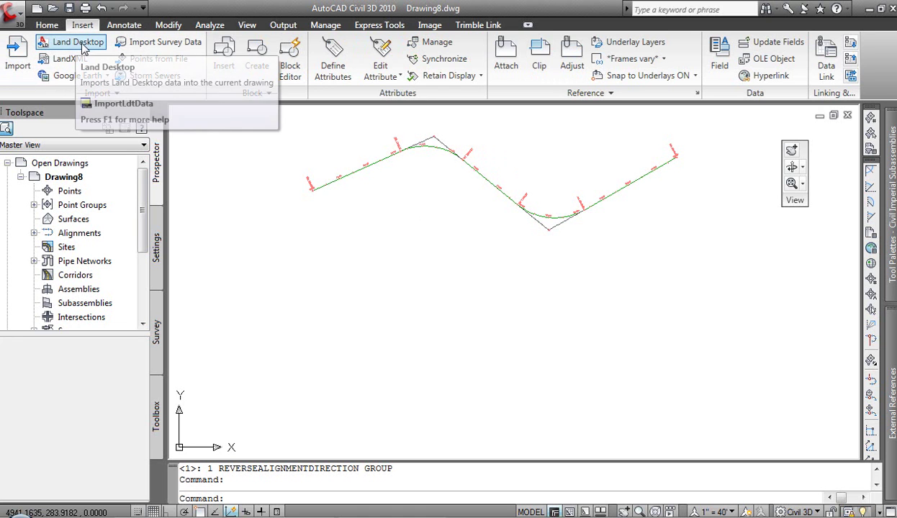
pyautogui.click(85, 45)
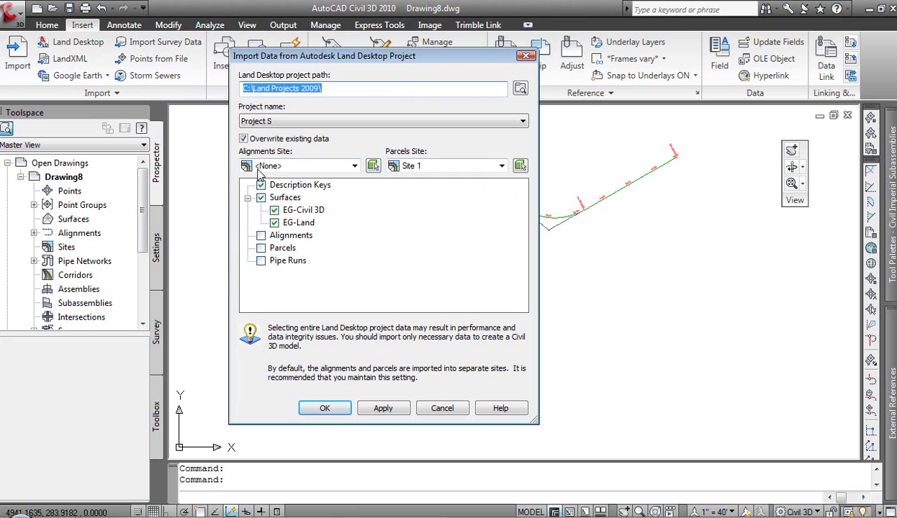
pyautogui.click(523, 121)
pyautogui.click(288, 157)
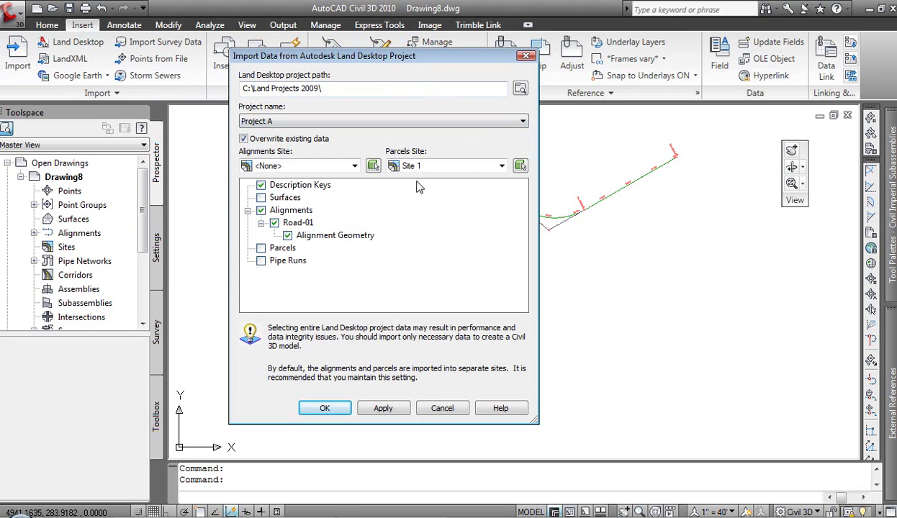
pyautogui.click(261, 185)
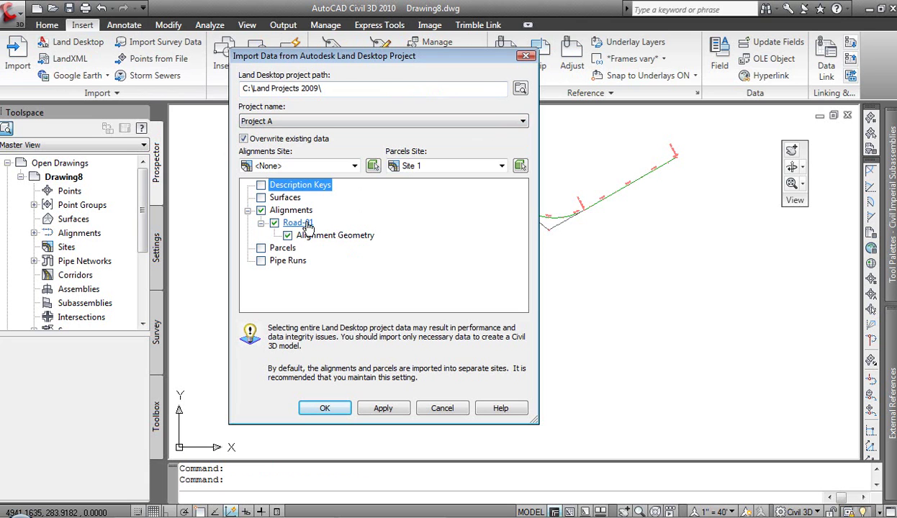
pyautogui.click(326, 409)
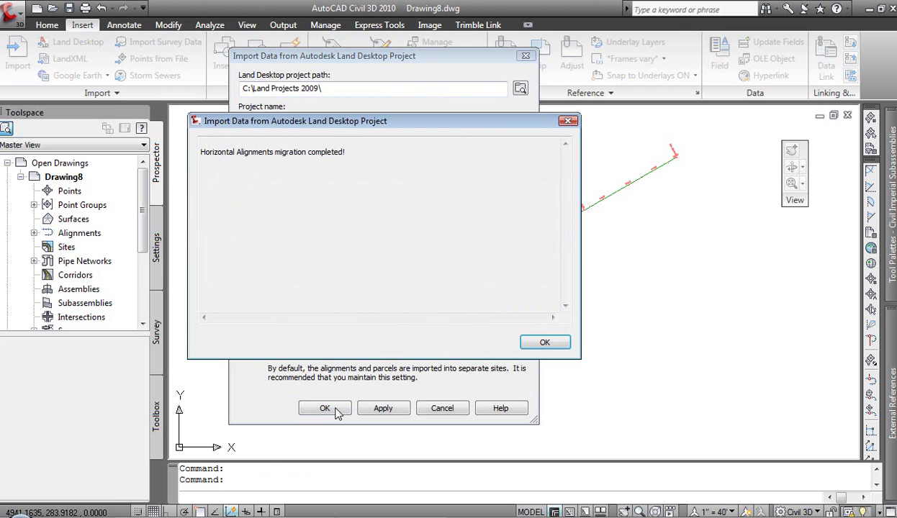
pyautogui.click(529, 343)
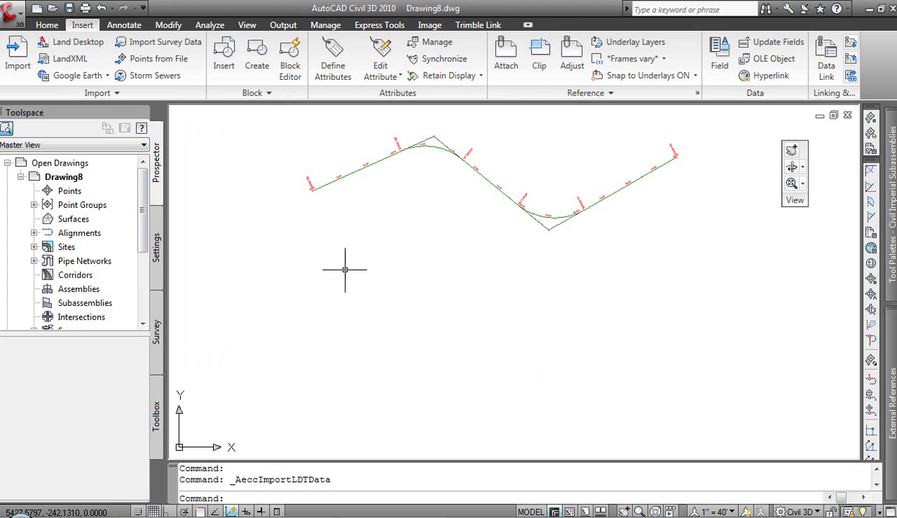
# Expand Prospector's Centerline Alignments and zoom to Road-01
pyautogui.scroll(-5, 535, 277)
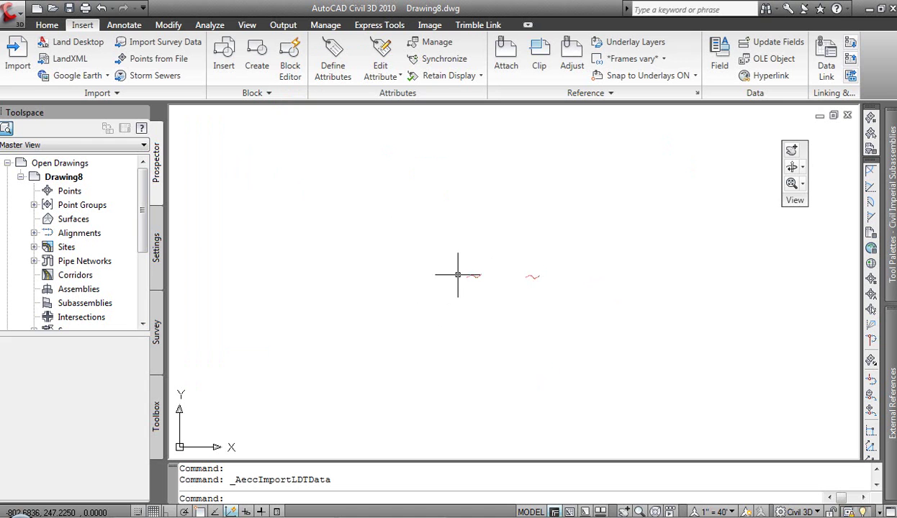
pyautogui.scroll(5, 496, 287)
pyautogui.scroll(-6, 741, 310)
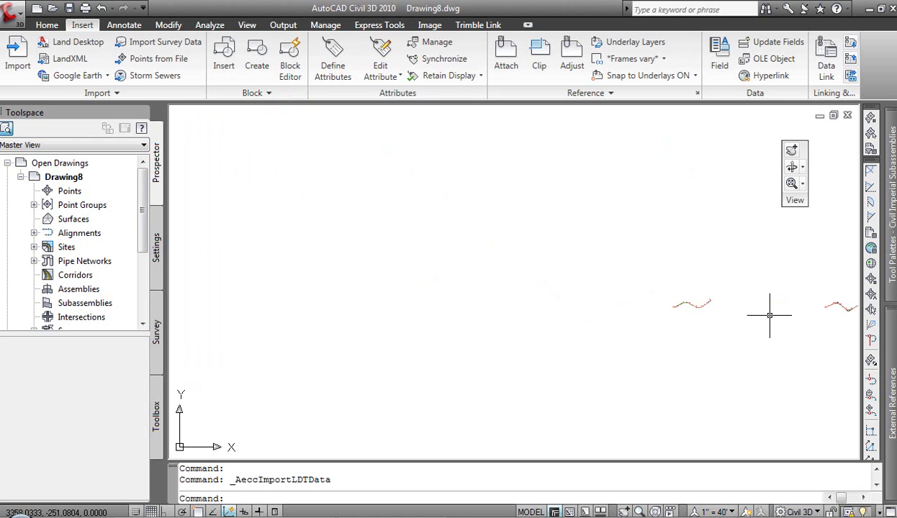
pyautogui.moveTo(771, 314); pyautogui.dragTo(576, 255, button='middle')
pyautogui.scroll(5, 636, 251)
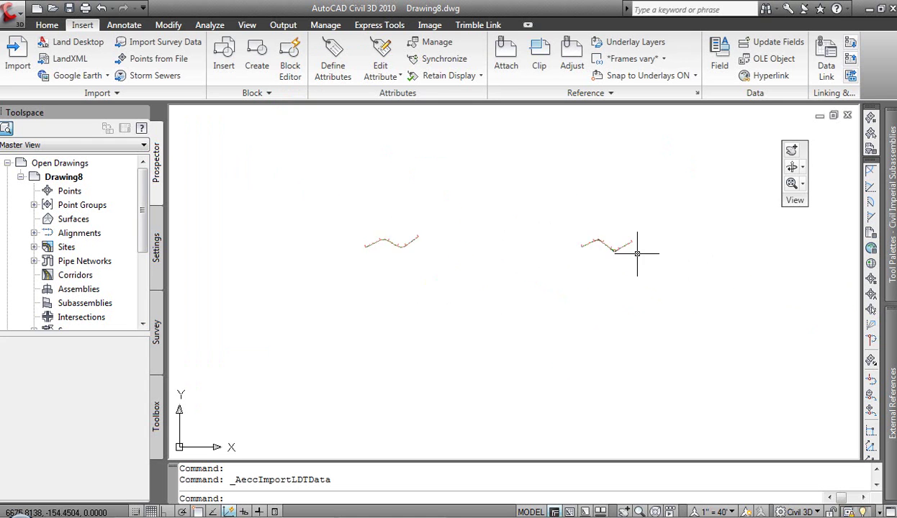
pyautogui.moveTo(311, 136); pyautogui.dragTo(640, 287, button='middle')
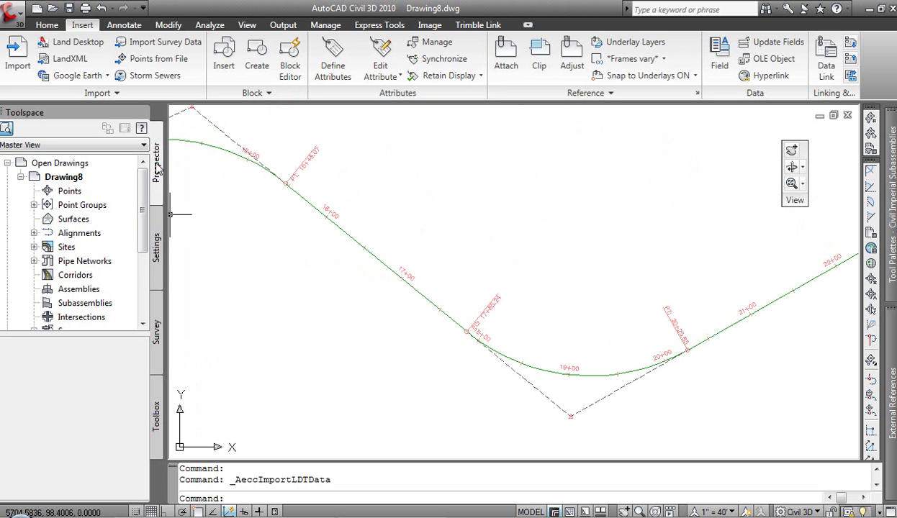
pyautogui.click(34, 233)
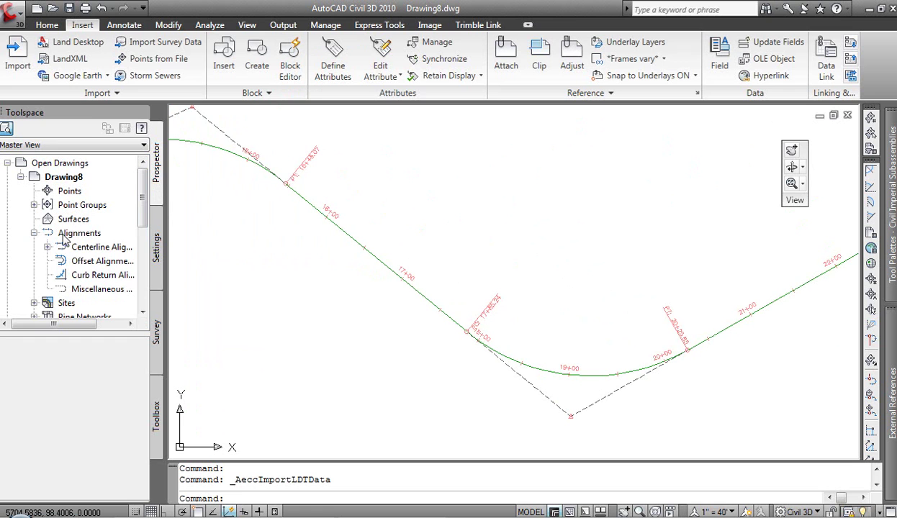
pyautogui.click(47, 247)
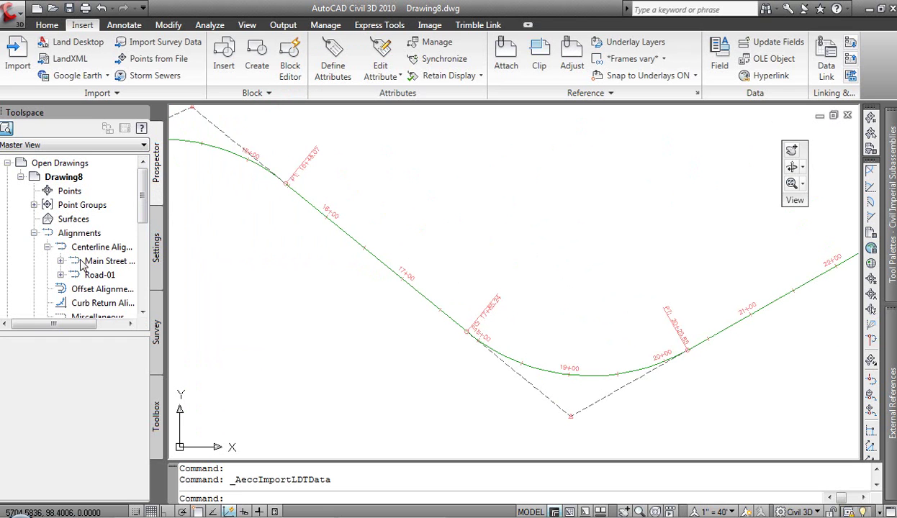
pyautogui.rightClick(92, 277)
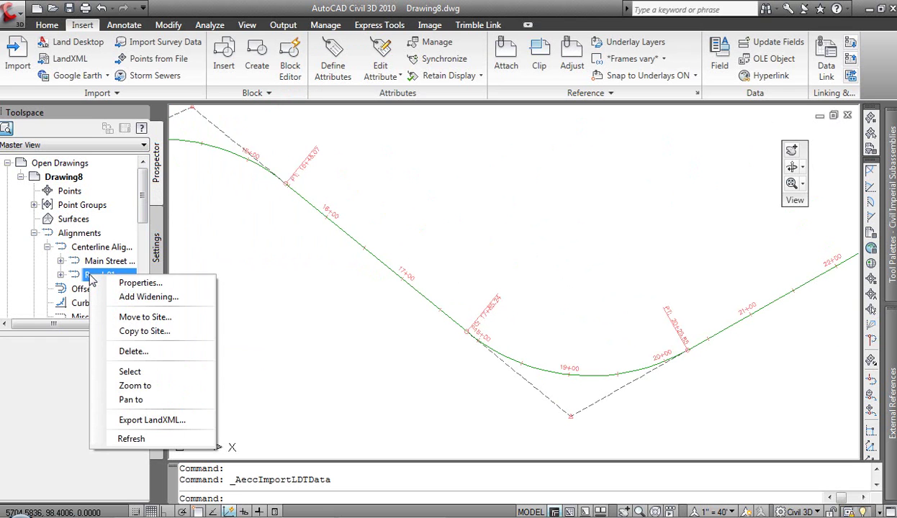
pyautogui.click(148, 386)
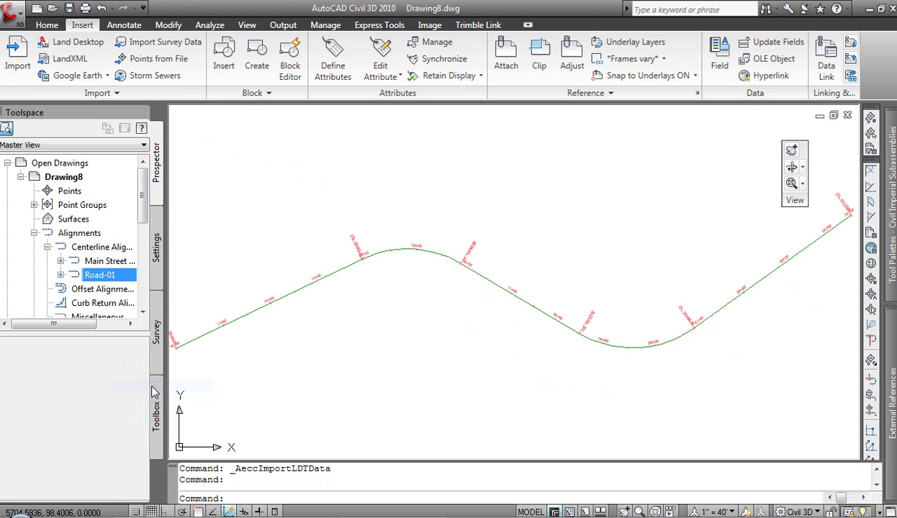
# Select the Main Street alignment from Prospector and bring it into view
pyautogui.click(97, 262)
pyautogui.rightClick(95, 263)
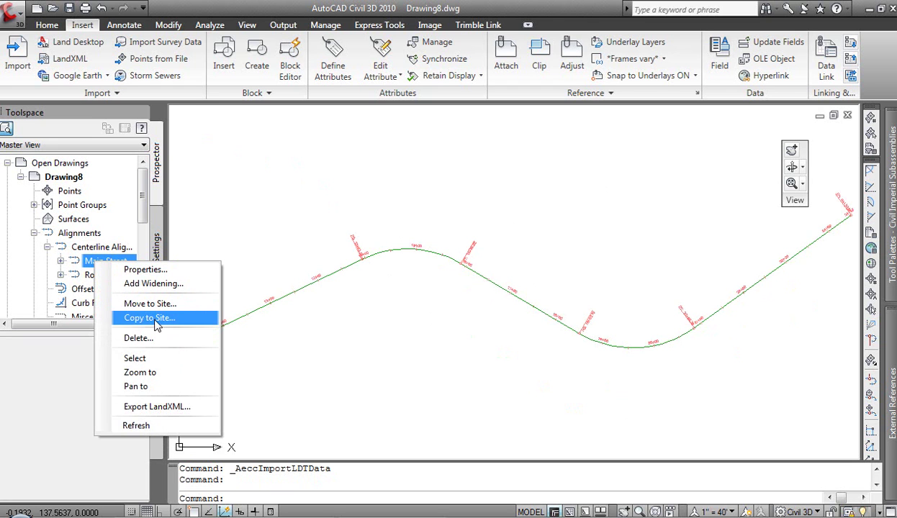
pyautogui.click(147, 358)
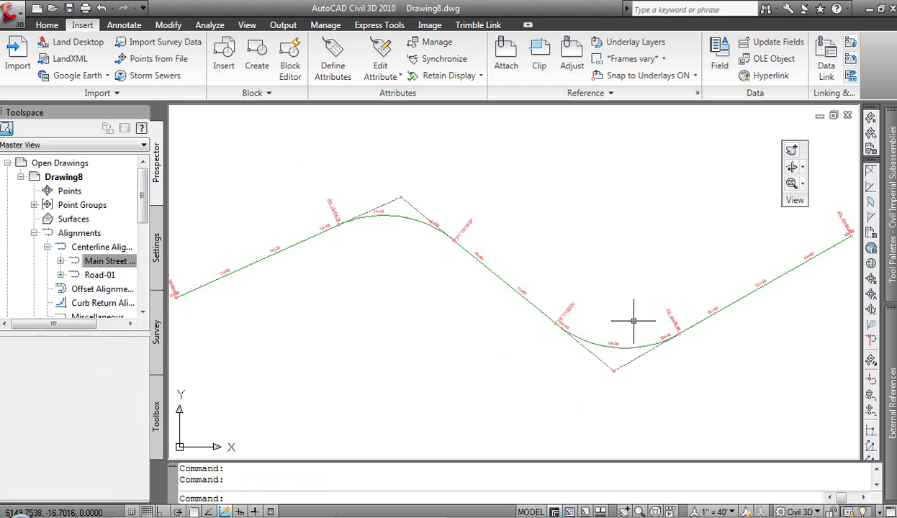
pyautogui.scroll(-10, 342, 332)
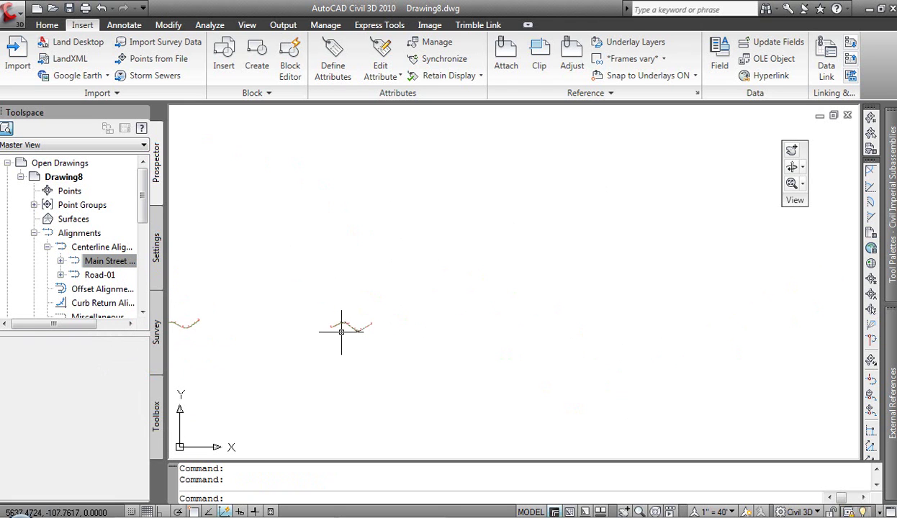
pyautogui.moveTo(291, 343); pyautogui.dragTo(513, 302, button='middle')
pyautogui.scroll(5, 379, 285)
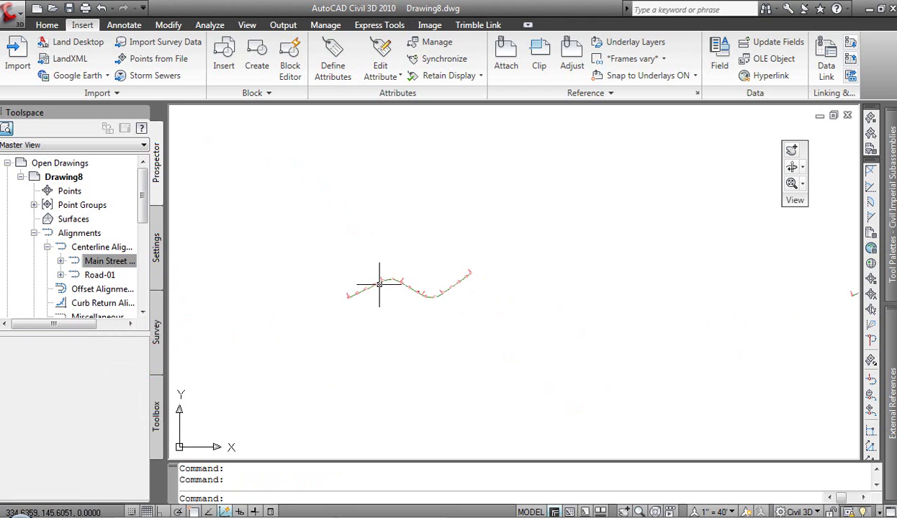
pyautogui.scroll(4, 400, 290)
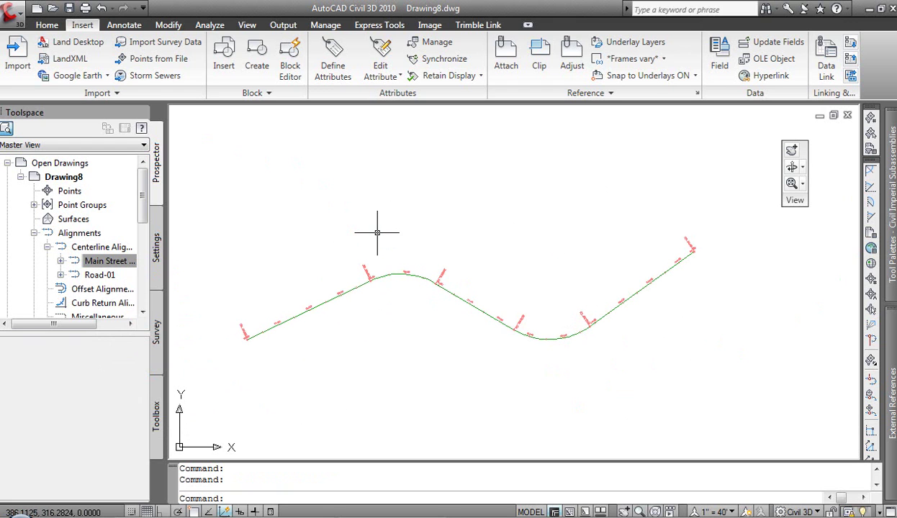
# Rotate the alignment upright about its start point with ROTATE
pyautogui.write('roat')
pyautogui.write('te')
pyautogui.press('Return')
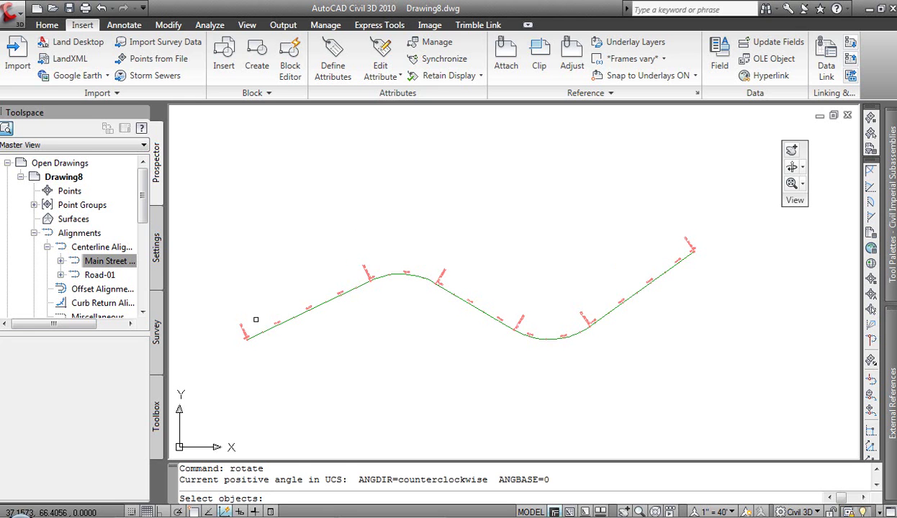
pyautogui.click(246, 337)
pyautogui.press('Return')
pyautogui.click(250, 344)
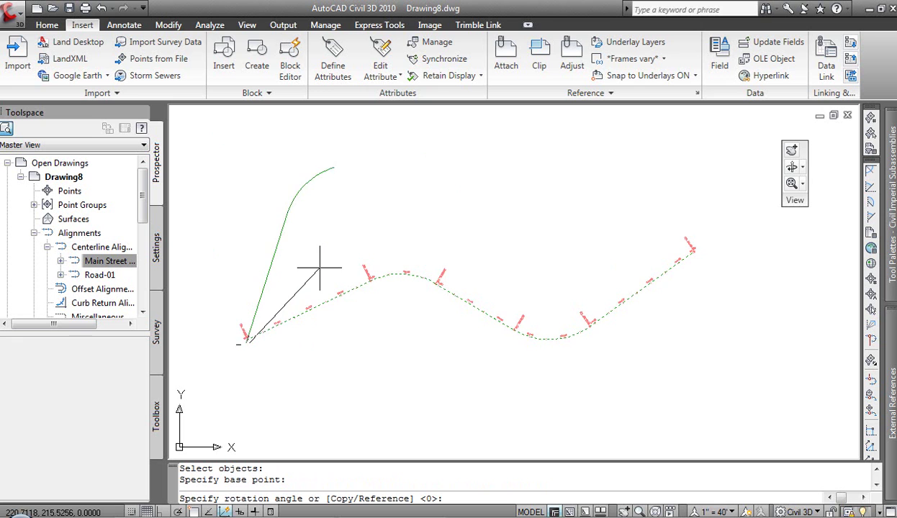
pyautogui.click(326, 242)
pyautogui.moveTo(336, 208); pyautogui.dragTo(387, 382, button='middle')
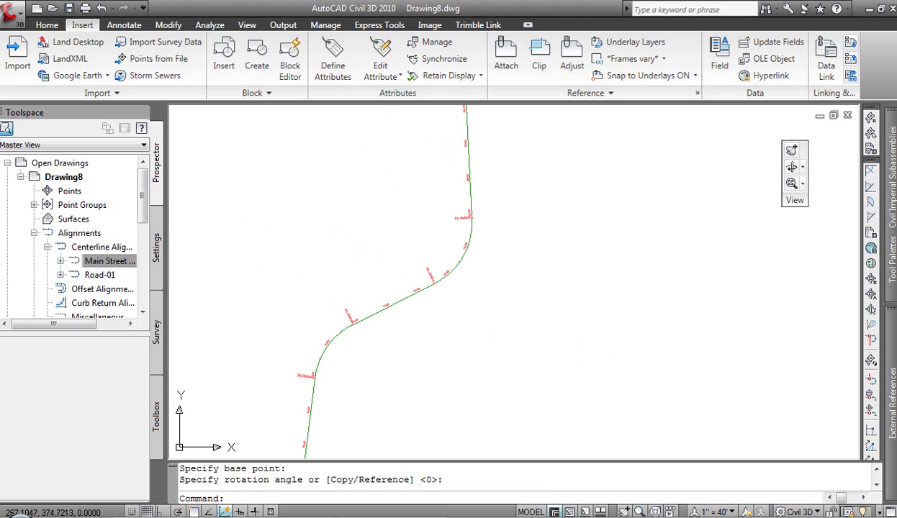
# Reverse Road-01's direction, confirm the warning, and frame the whole alignment
pyautogui.click(470, 166)
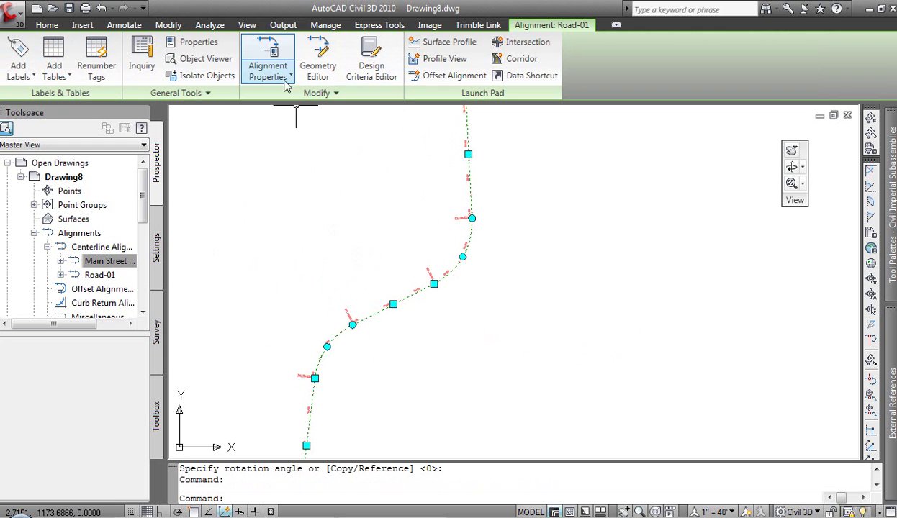
pyautogui.click(316, 93)
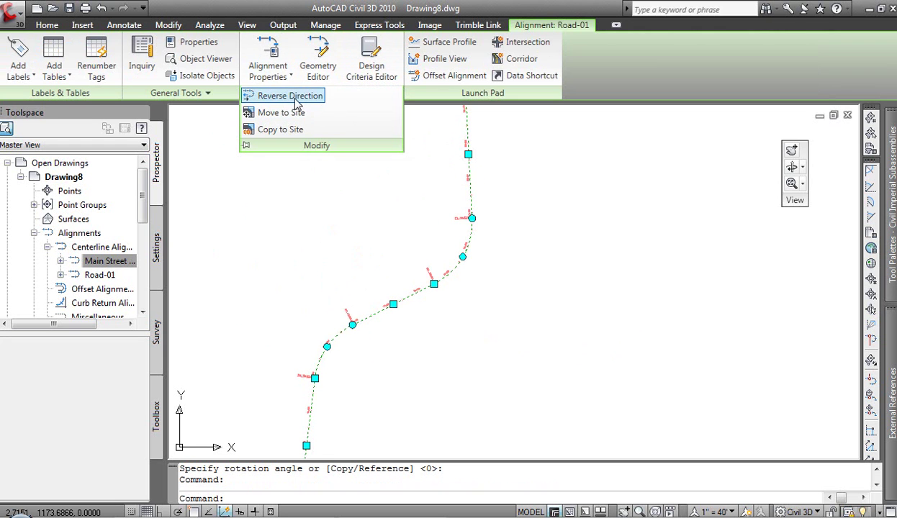
pyautogui.click(290, 97)
pyautogui.click(504, 305)
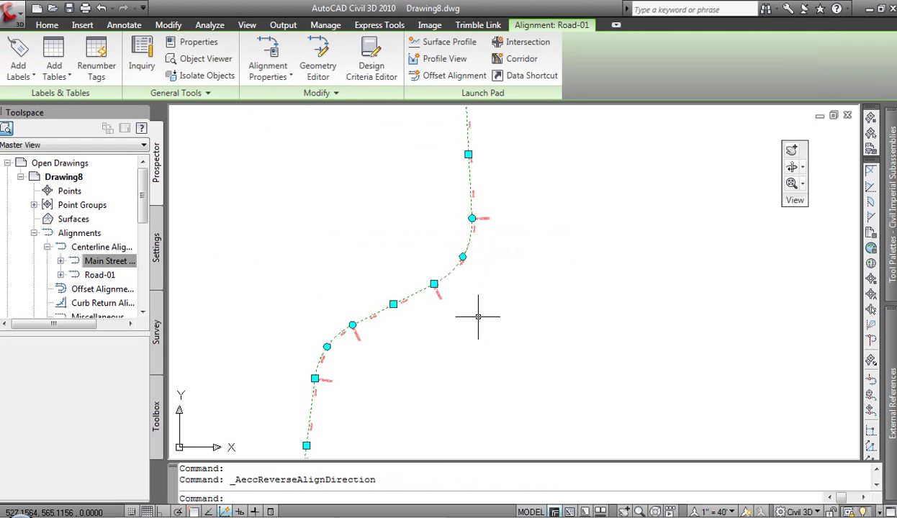
pyautogui.press('Escape')
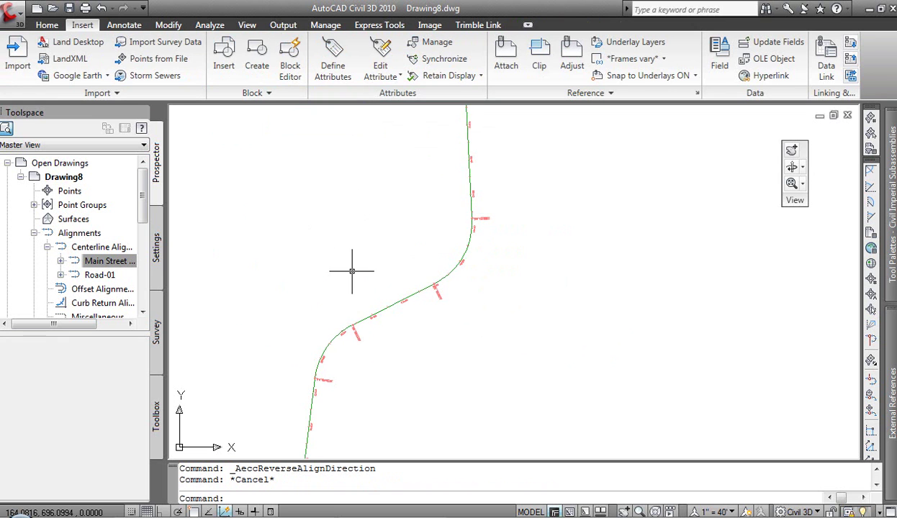
pyautogui.scroll(-3, 352, 272)
pyautogui.moveTo(374, 306); pyautogui.dragTo(401, 296, button='middle')
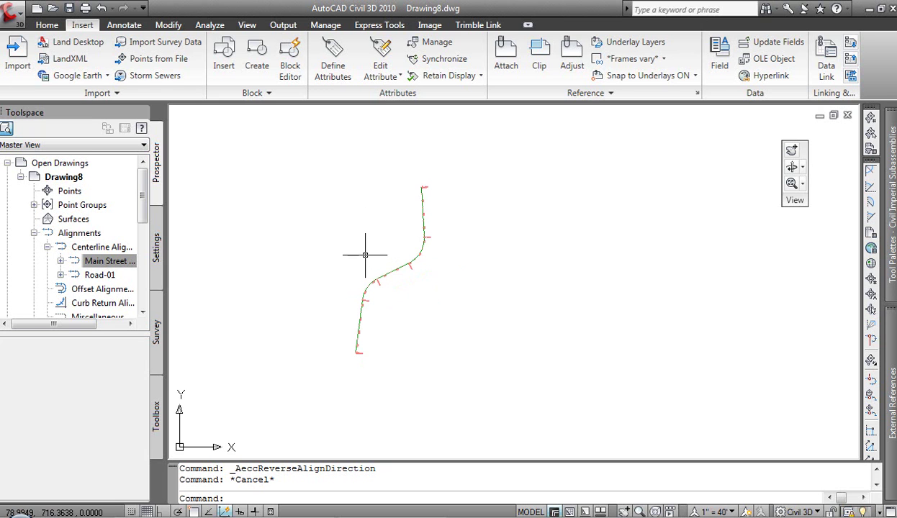
# Start Export LandXML for all alignments from Prospector's Alignments node
pyautogui.moveTo(366, 255)
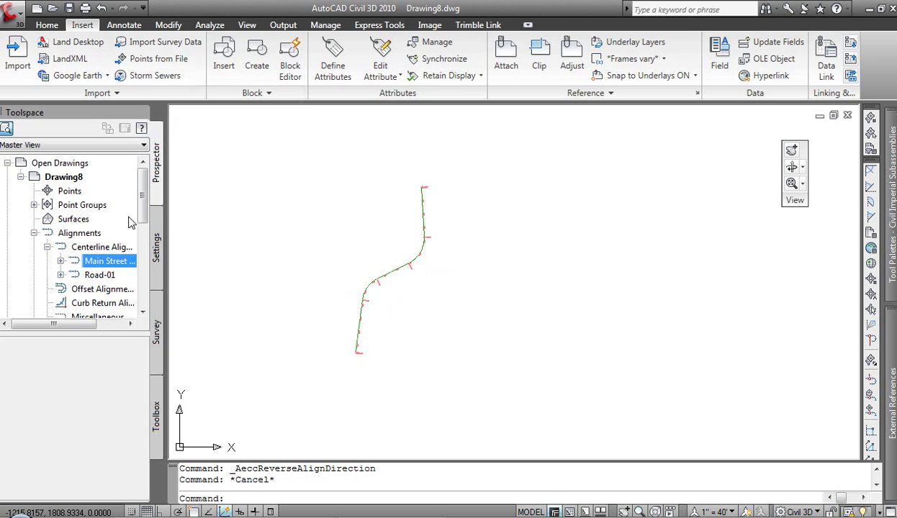
pyautogui.click(112, 260)
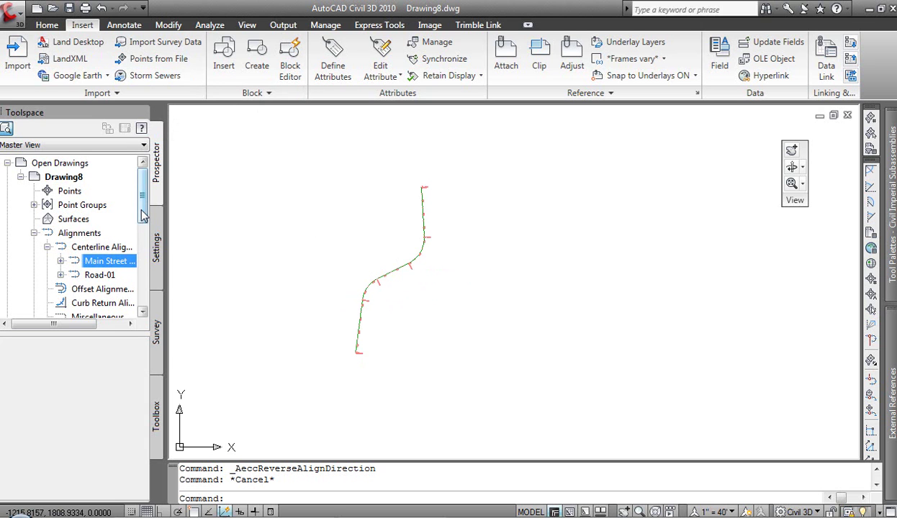
pyautogui.scroll(-1, 138, 217)
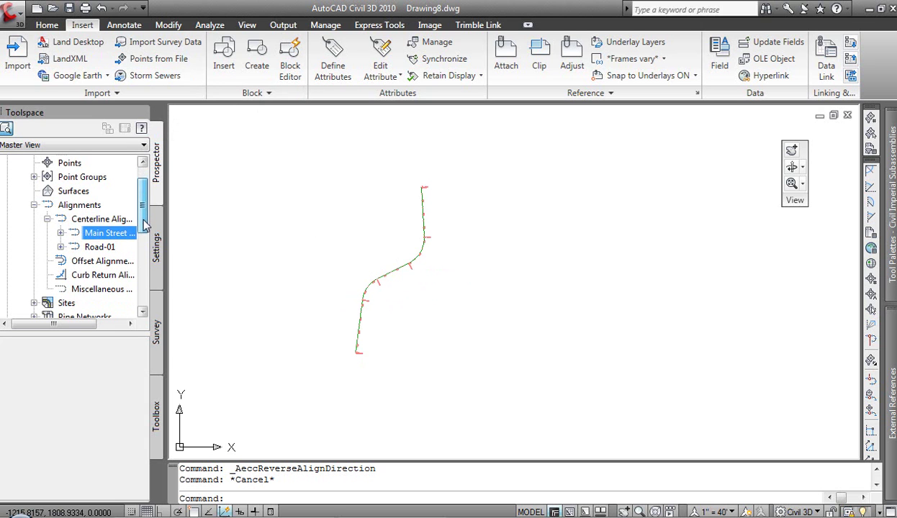
pyautogui.rightClick(86, 207)
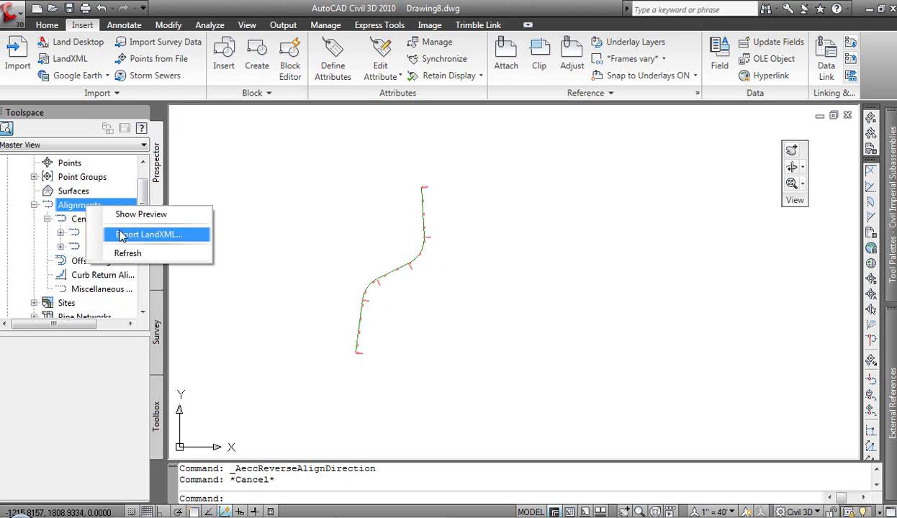
pyautogui.click(141, 234)
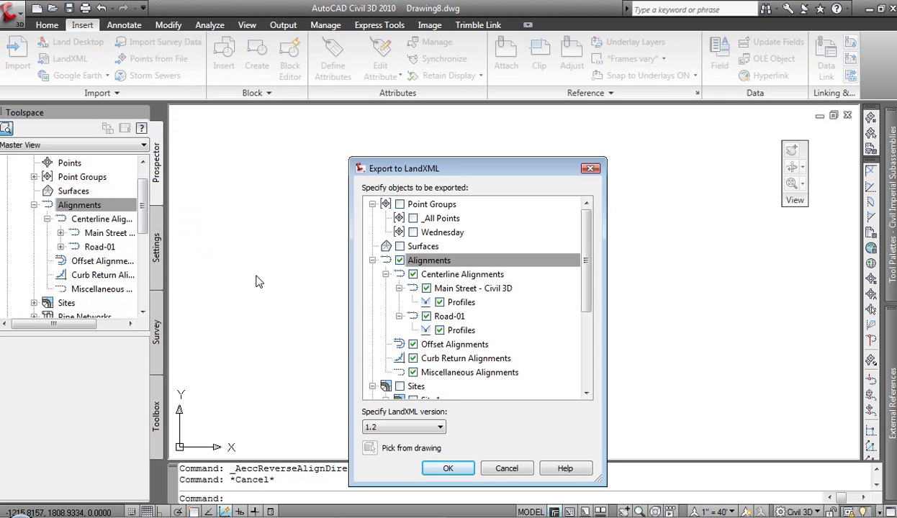
# Include Main Street and Road-01 with their profiles, set LandXML version 1.1, and accept
pyautogui.click(440, 302)
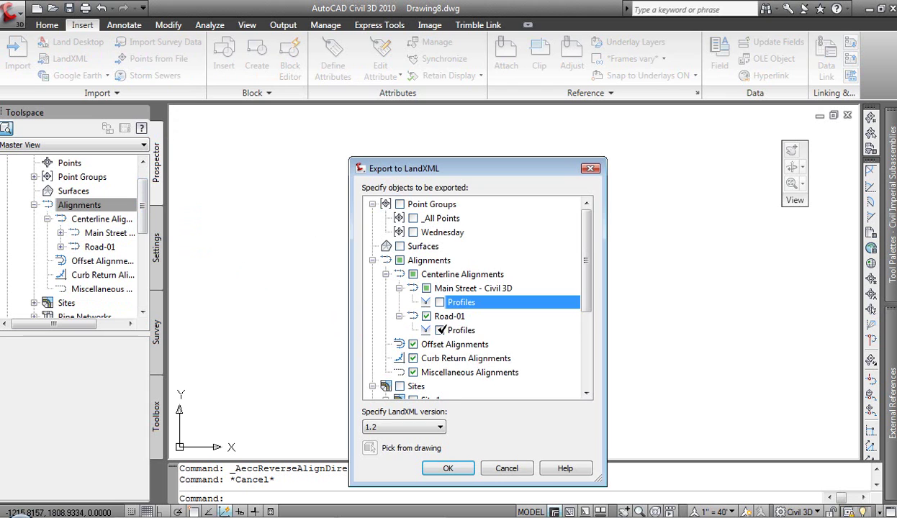
pyautogui.click(440, 330)
pyautogui.click(426, 316)
pyautogui.click(426, 288)
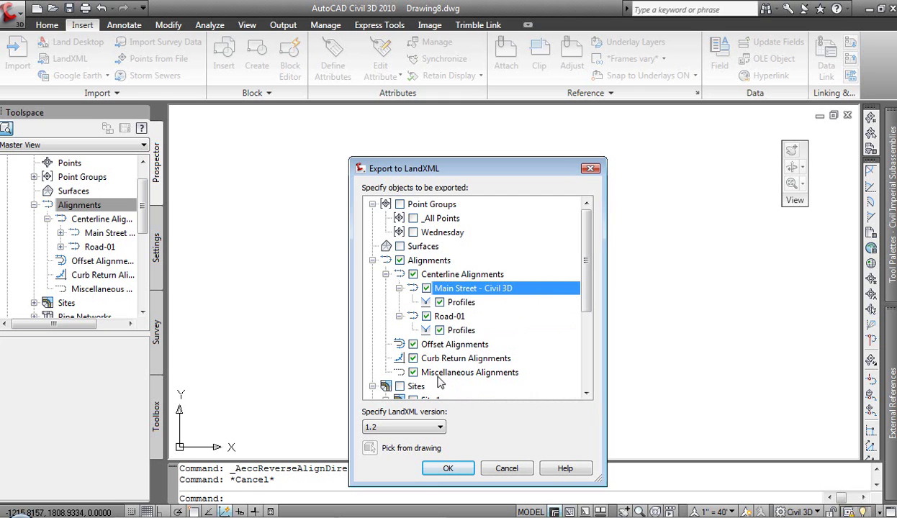
pyautogui.click(428, 428)
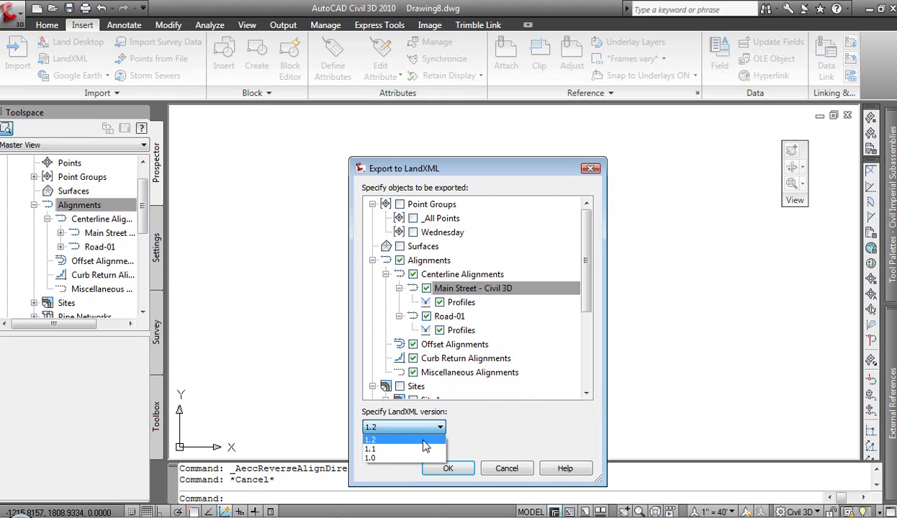
pyautogui.click(424, 452)
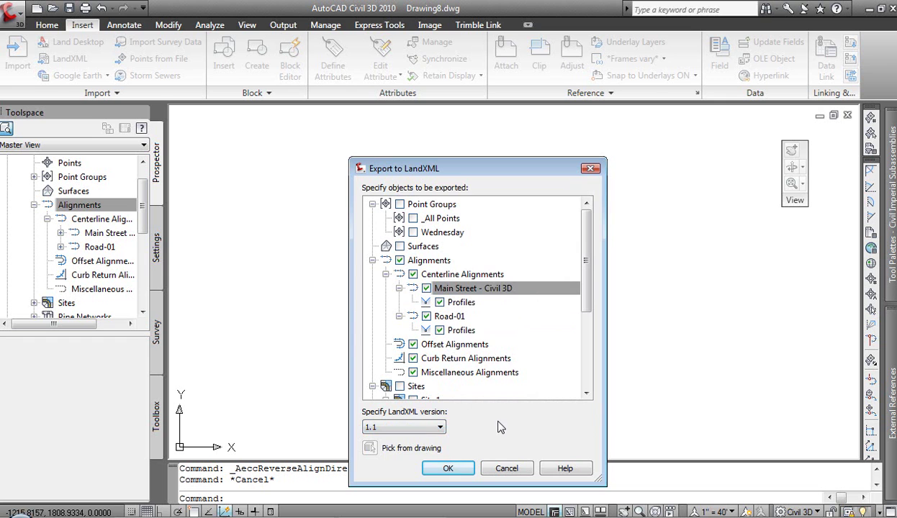
pyautogui.click(449, 469)
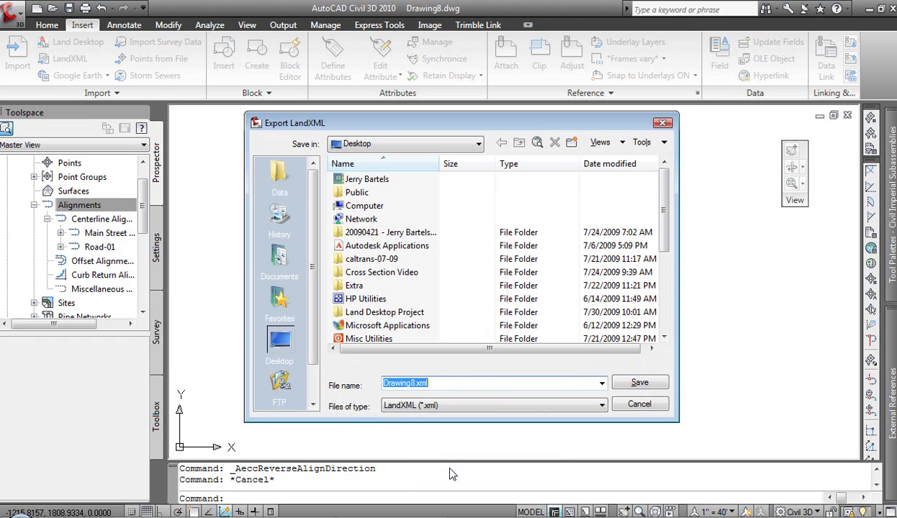
# Name the LandXML file 'Align' and save it to the Desktop
pyautogui.click(413, 383)
pyautogui.moveTo(412, 383); pyautogui.dragTo(349, 387)
pyautogui.write('Alignments')
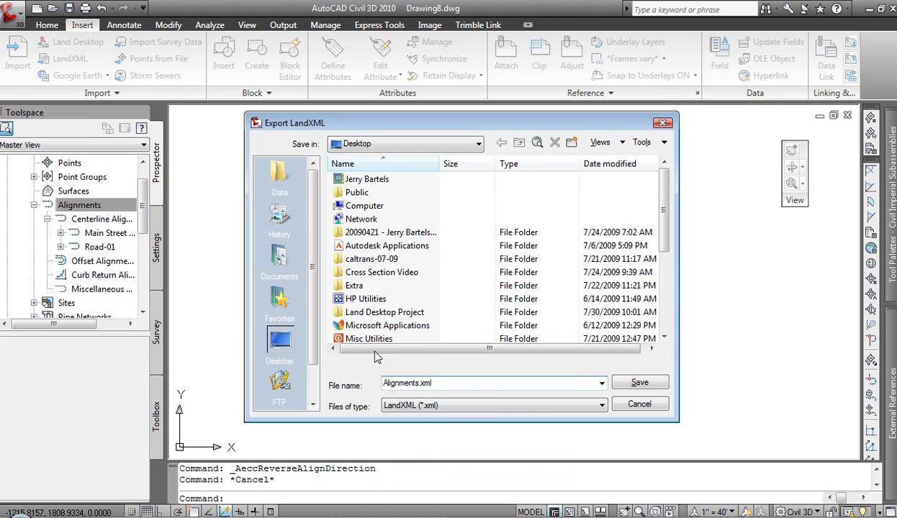
pyautogui.click(627, 383)
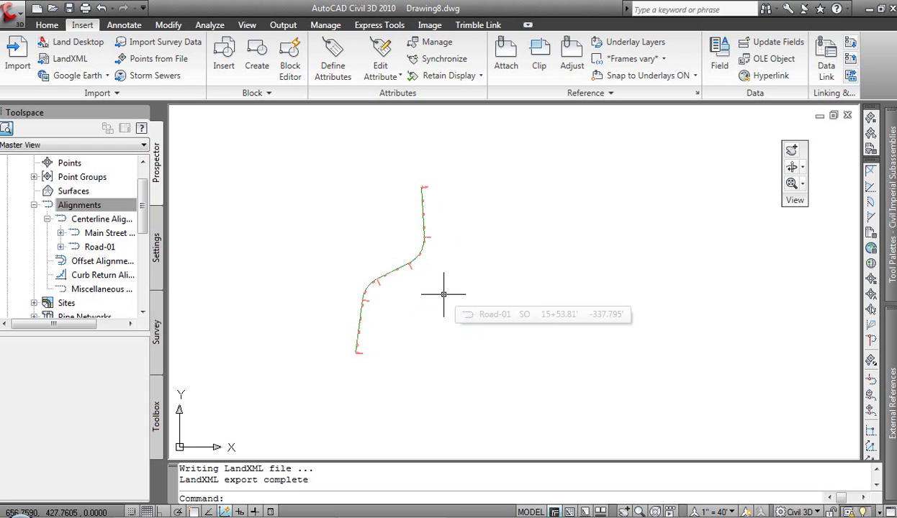
# Switch to Land Desktop Companion, REGEN Alignment Data.dwg, and centre its alignment
pyautogui.hotkey('alt', 'Tab')
pyautogui.press('Tab')
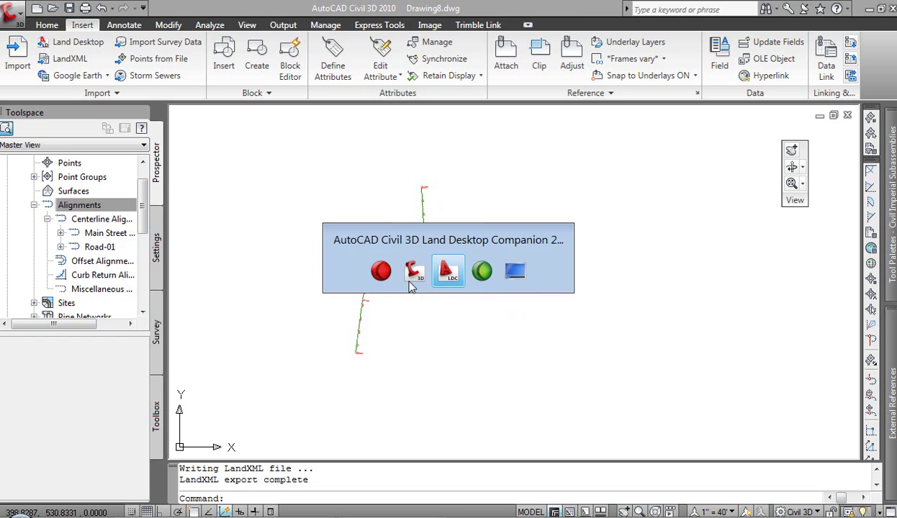
pyautogui.press('Tab')
pyautogui.press('Tab')
pyautogui.press('Tab')
pyautogui.press('Tab')
pyautogui.press('Tab')
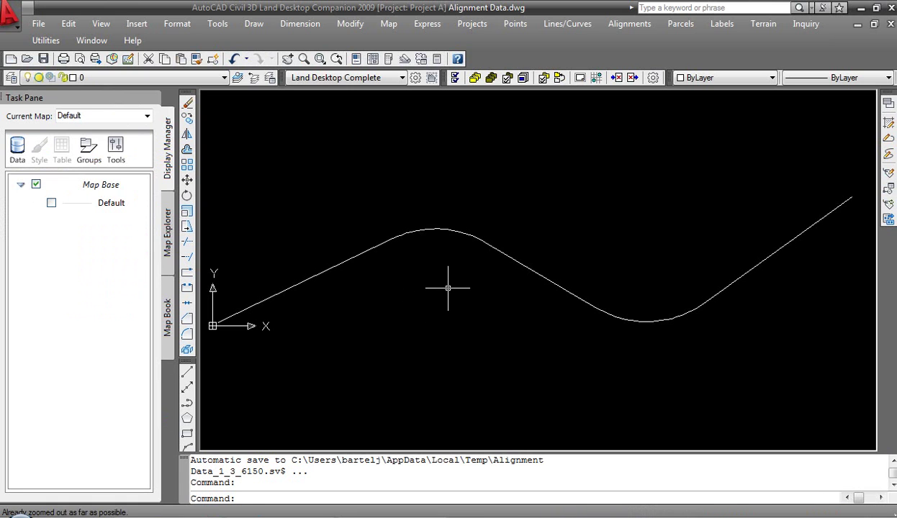
pyautogui.write('rege')
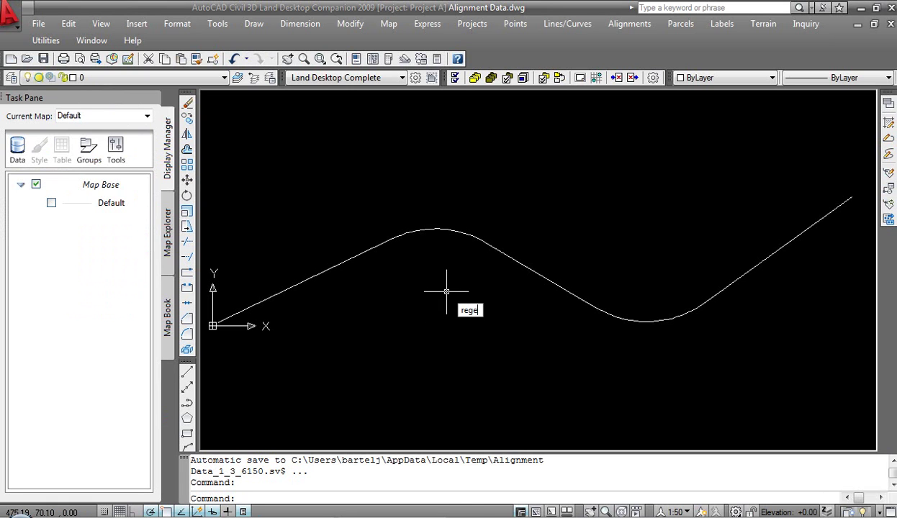
pyautogui.write('n')
pyautogui.press('Return')
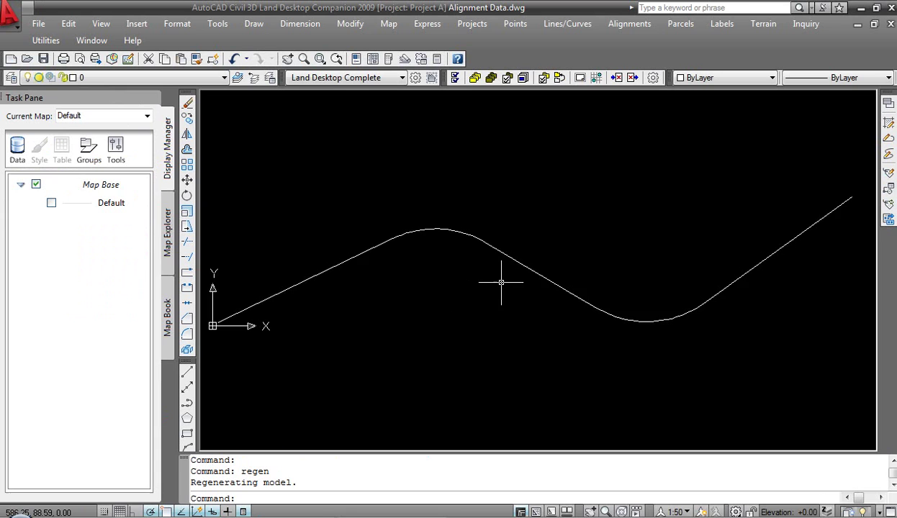
pyautogui.scroll(-4, 488, 281)
pyautogui.scroll(-2, 487, 281)
pyautogui.moveTo(466, 300)
pyautogui.mouseDown(button='middle')
pyautogui.moveTo(569, 247)
pyautogui.moveTo(507, 287)
pyautogui.moveTo(504, 302)
pyautogui.mouseUp(button='middle')
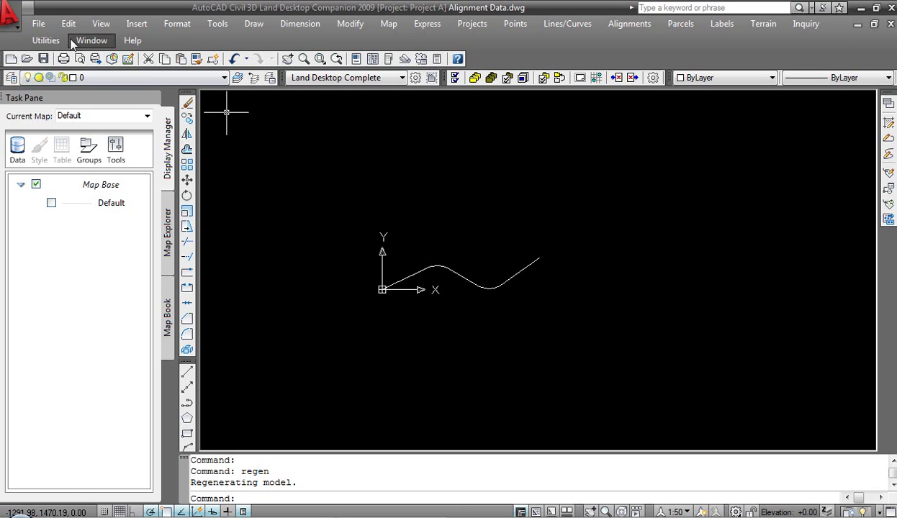
# Start a LandXML import and open Alignments.xml from the Desktop
pyautogui.click(472, 24)
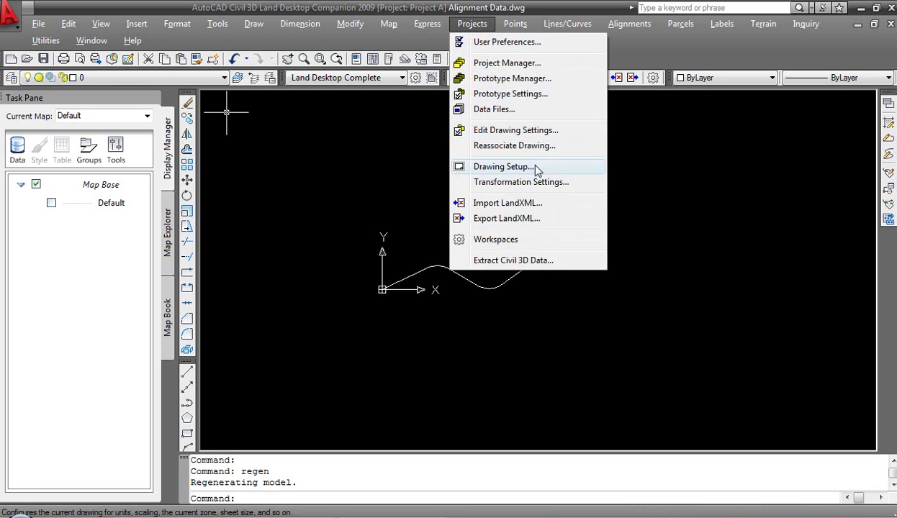
pyautogui.click(508, 203)
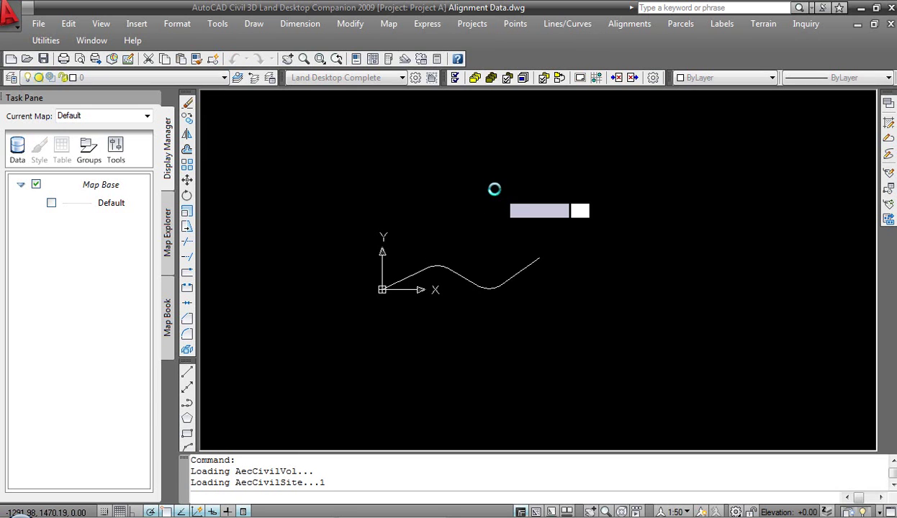
pyautogui.click(533, 292)
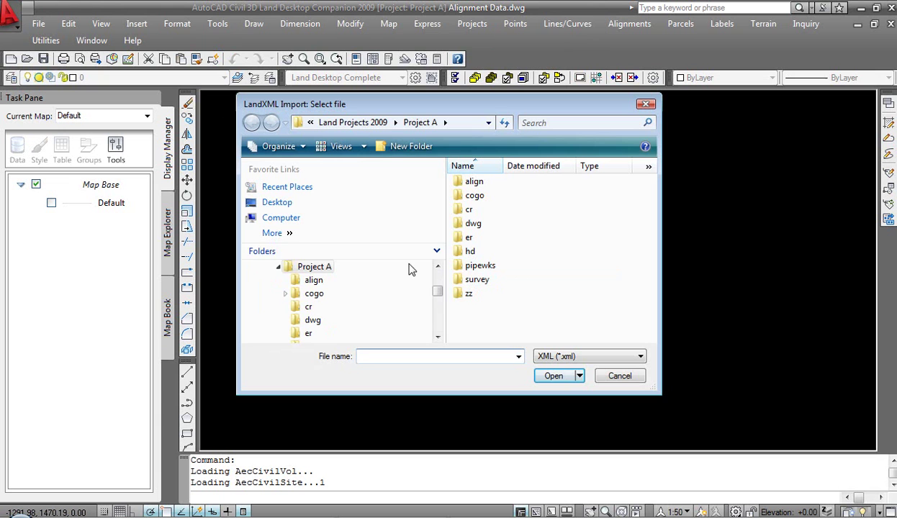
pyautogui.click(274, 205)
pyautogui.moveTo(646, 191); pyautogui.dragTo(651, 287)
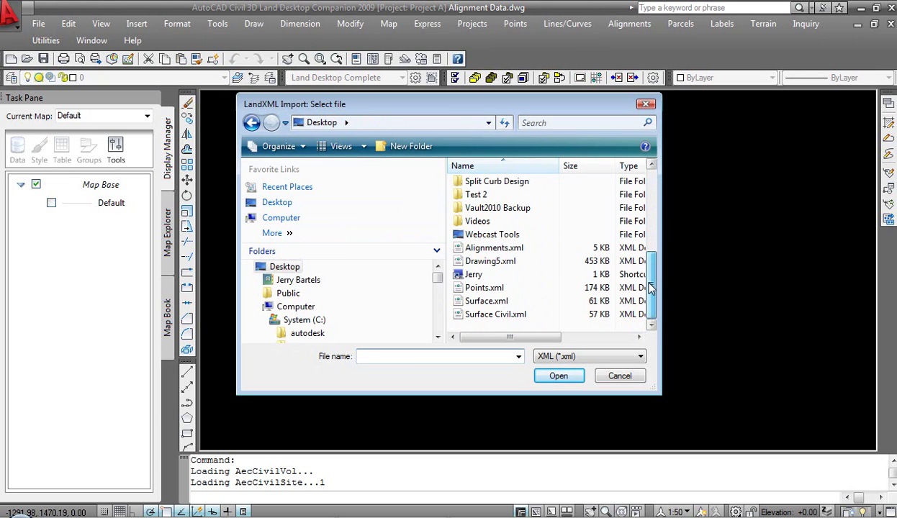
pyautogui.click(500, 249)
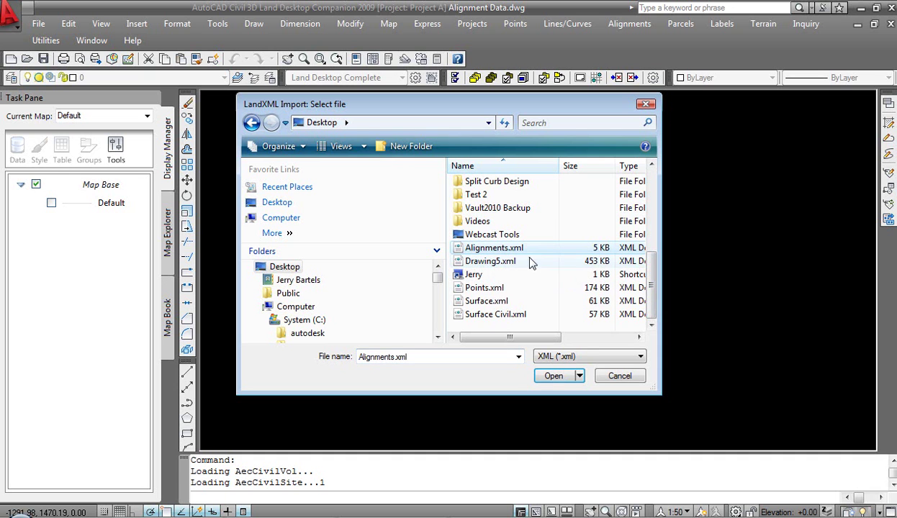
pyautogui.click(554, 377)
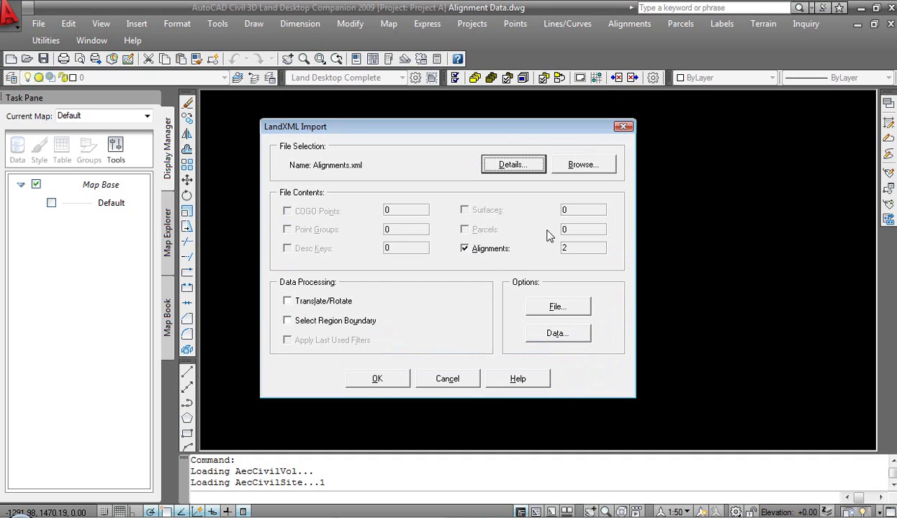
# Accept both alignments and the comparison, set conflicts to Overwrite, and import
pyautogui.click(382, 380)
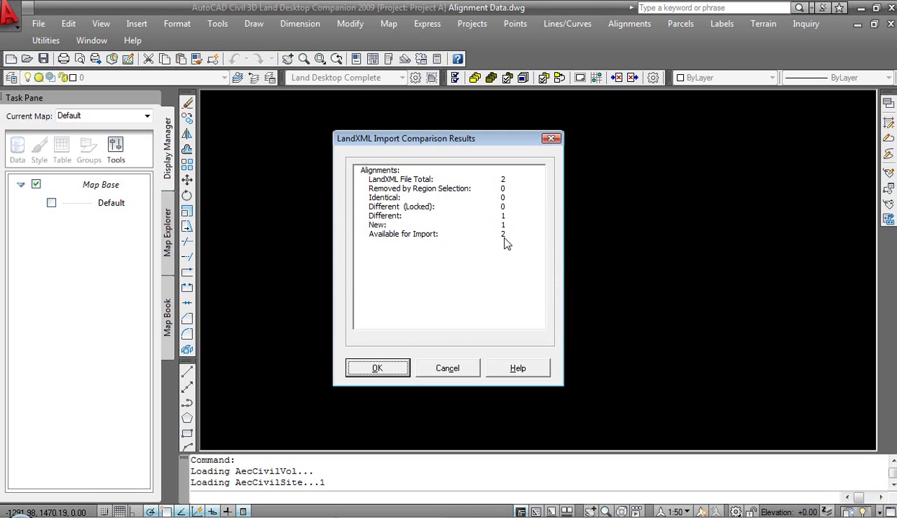
pyautogui.click(378, 365)
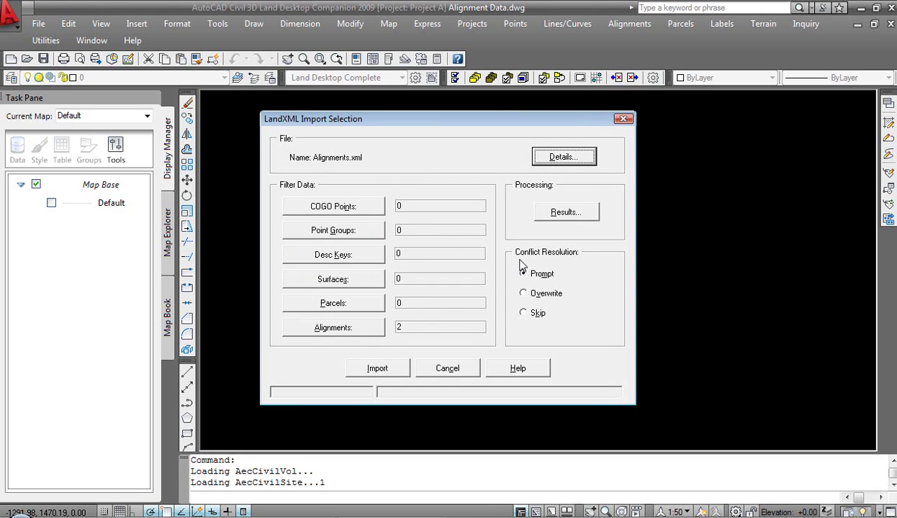
pyautogui.click(525, 293)
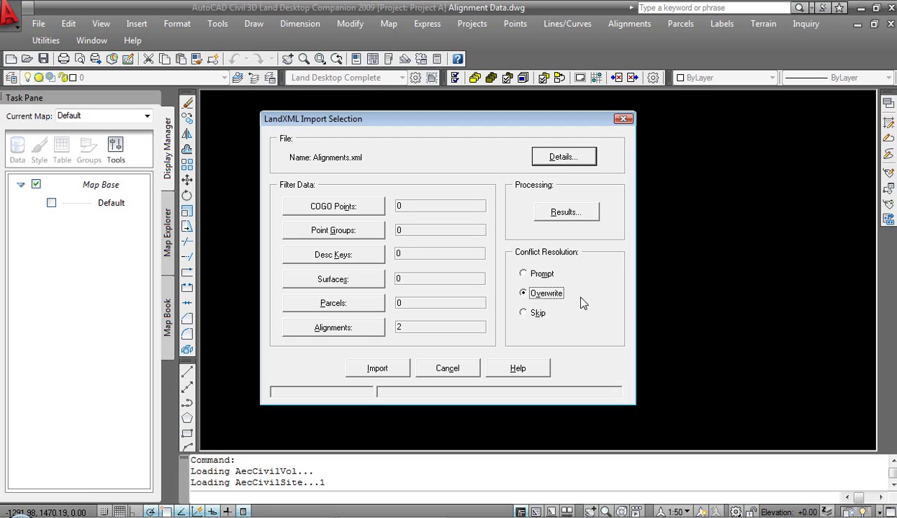
pyautogui.click(378, 368)
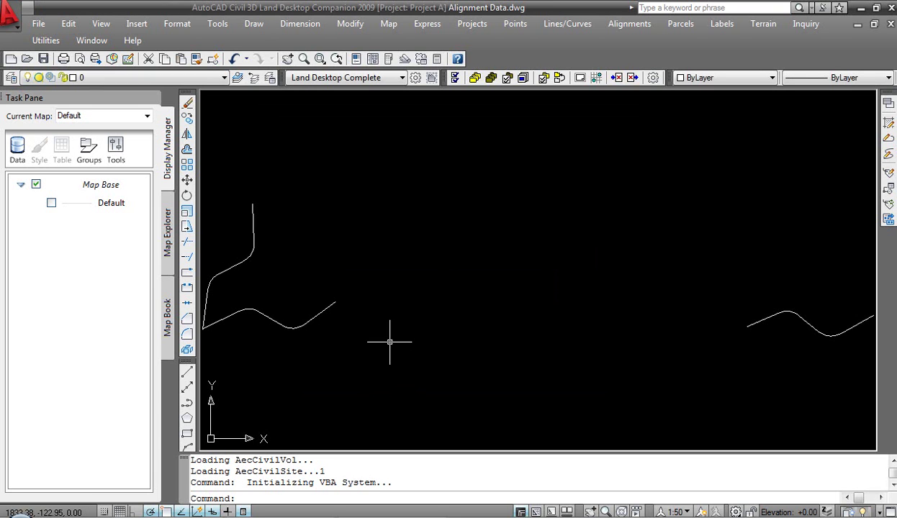
# Erase the leftover wavy polyline and the 10 old linework objects
pyautogui.moveTo(275, 352); pyautogui.dragTo(331, 336, button='middle')
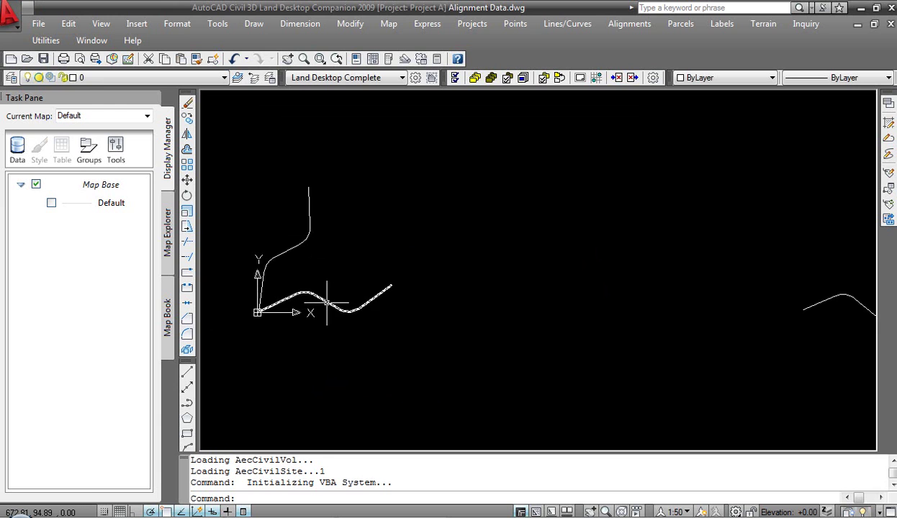
pyautogui.click(329, 302)
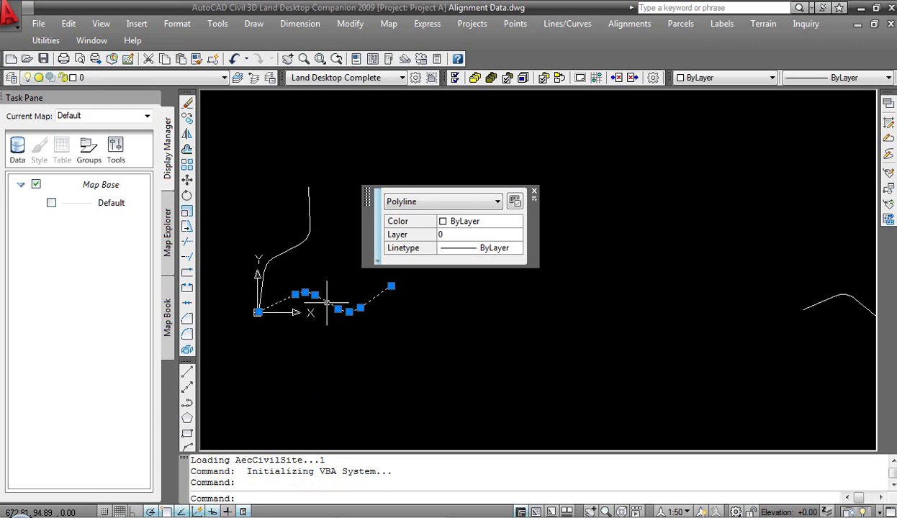
pyautogui.press('Delete')
pyautogui.scroll(-2, 425, 316)
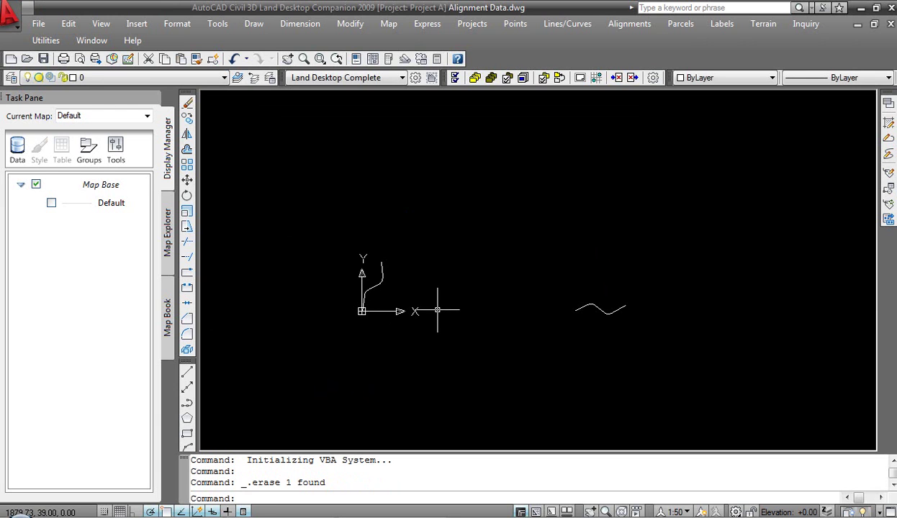
pyautogui.moveTo(438, 310); pyautogui.dragTo(409, 310, button='middle')
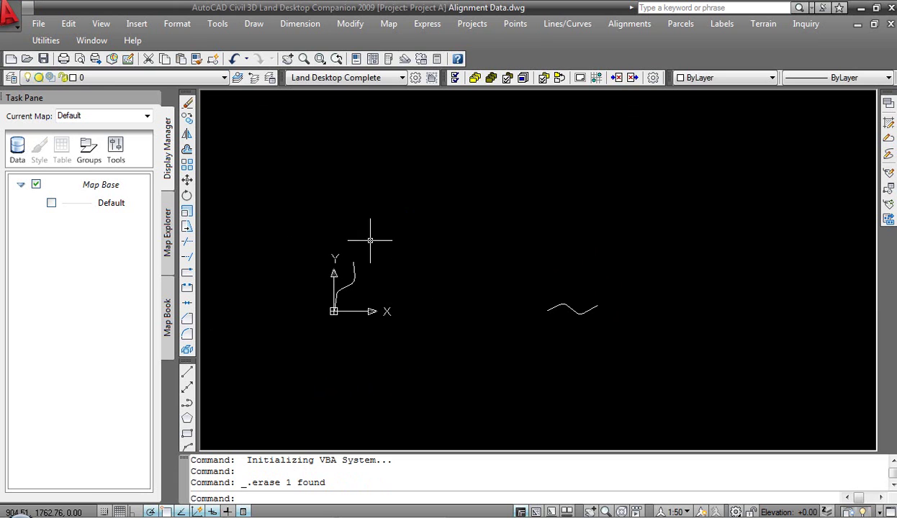
pyautogui.click(187, 105)
pyautogui.click(306, 344)
pyautogui.click(620, 247)
pyautogui.press('Return')
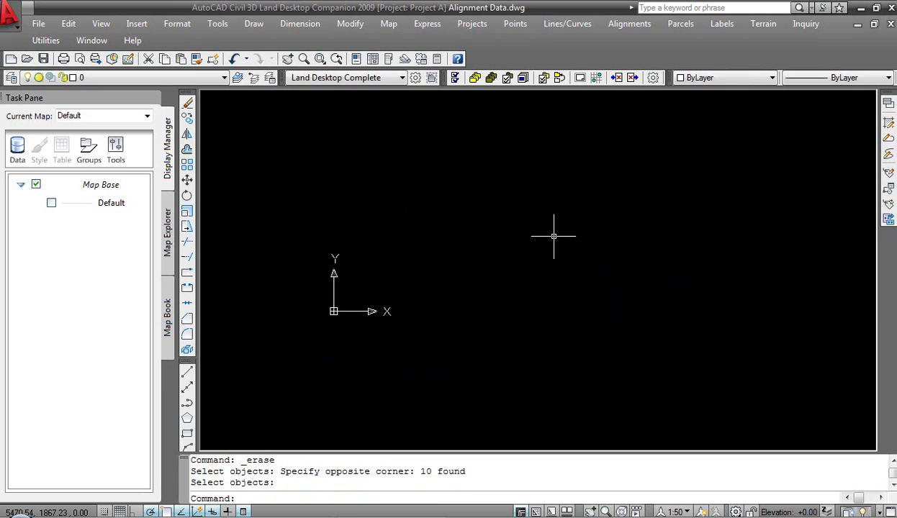
# Import the Road-01 and Main Street - Civil 3D alignments into the drawing
pyautogui.click(623, 24)
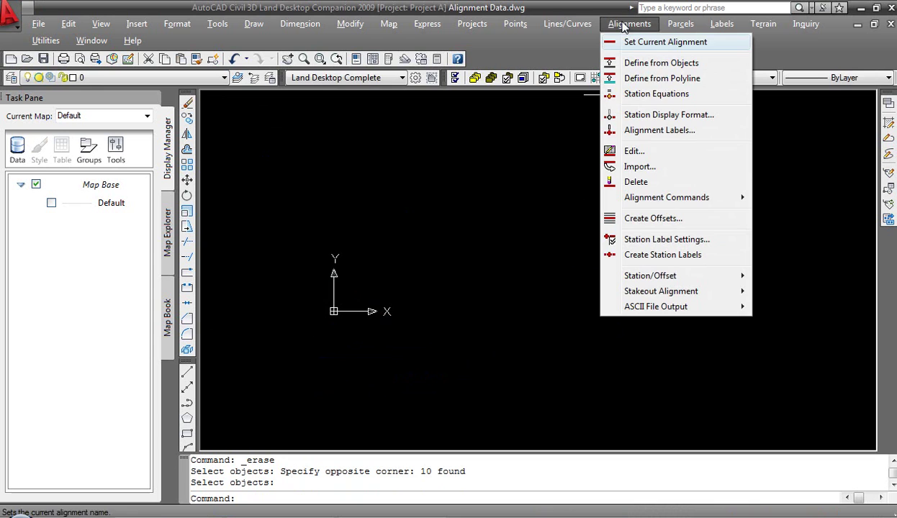
pyautogui.click(632, 168)
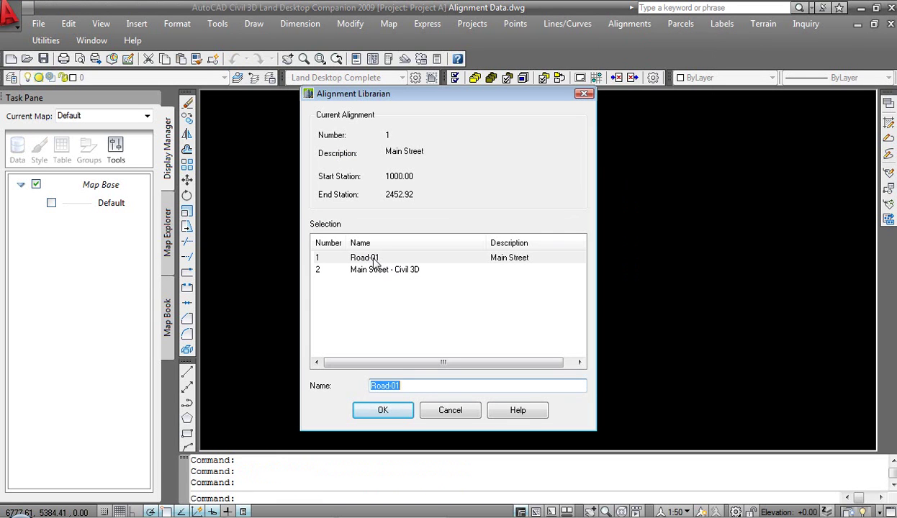
pyautogui.click(384, 409)
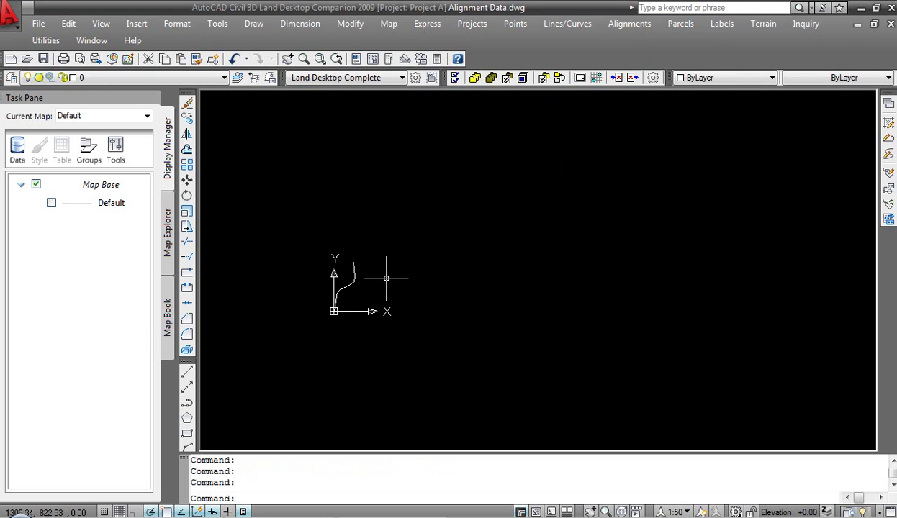
pyautogui.scroll(4, 348, 266)
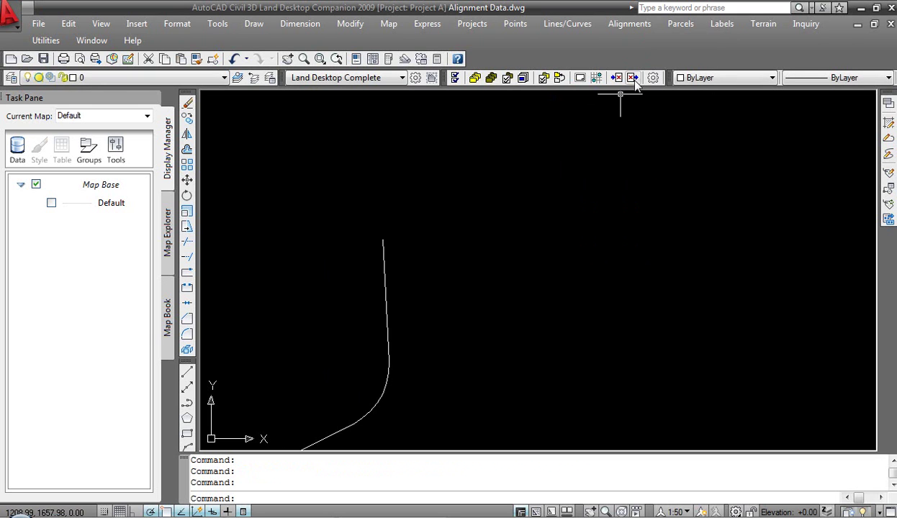
pyautogui.click(637, 24)
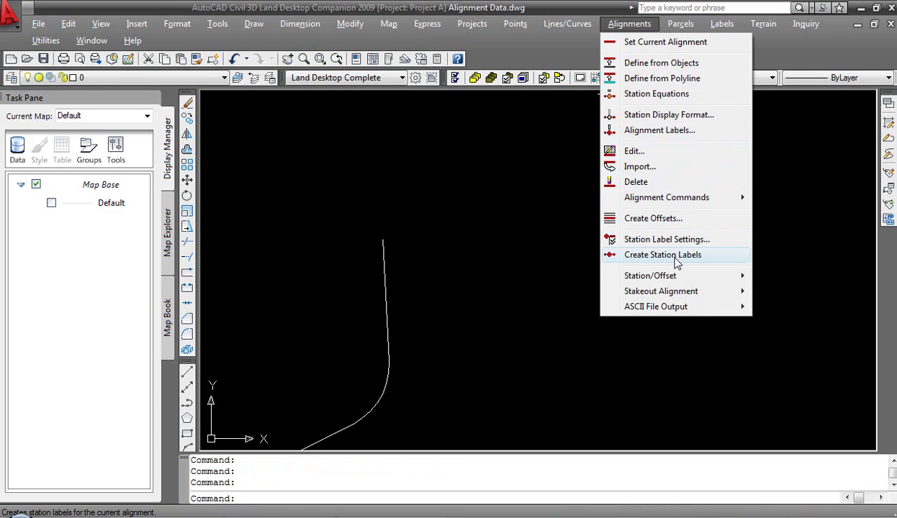
pyautogui.click(656, 169)
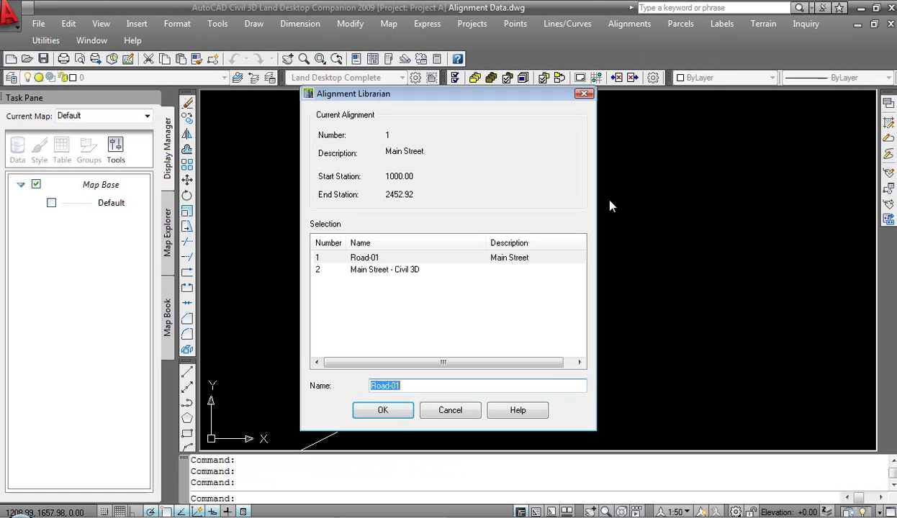
pyautogui.click(419, 270)
pyautogui.click(409, 411)
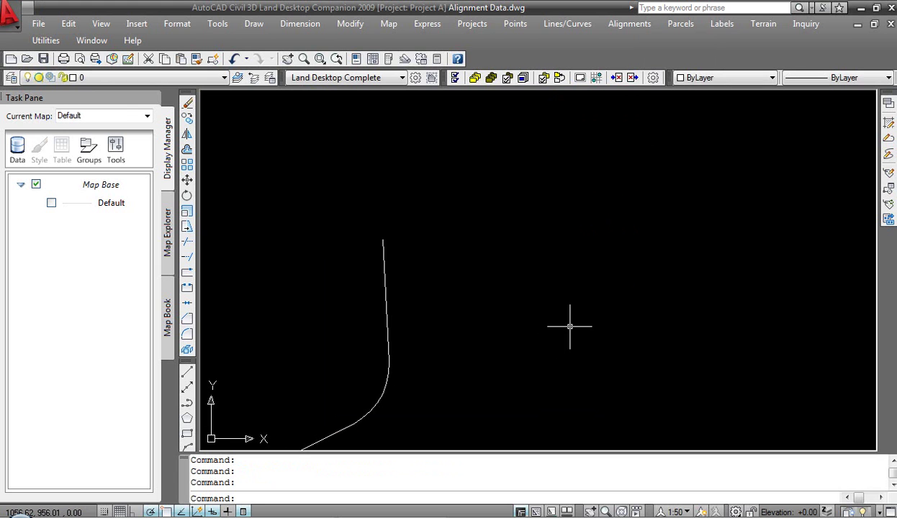
pyautogui.scroll(-3, 567, 346)
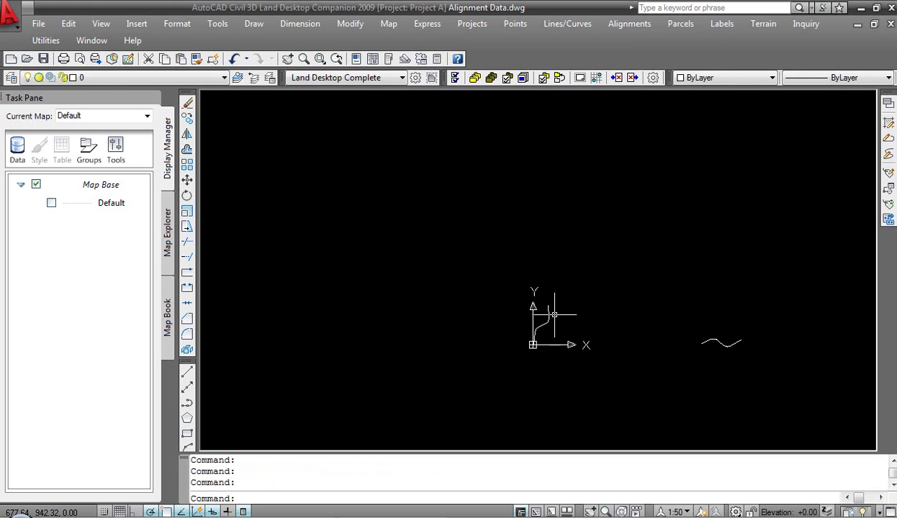
pyautogui.scroll(6, 540, 315)
pyautogui.scroll(4, 513, 296)
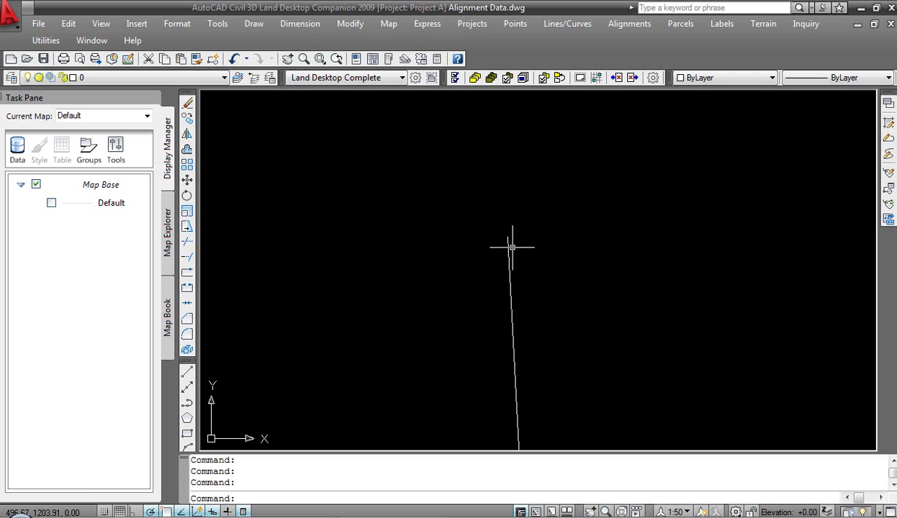
pyautogui.click(630, 24)
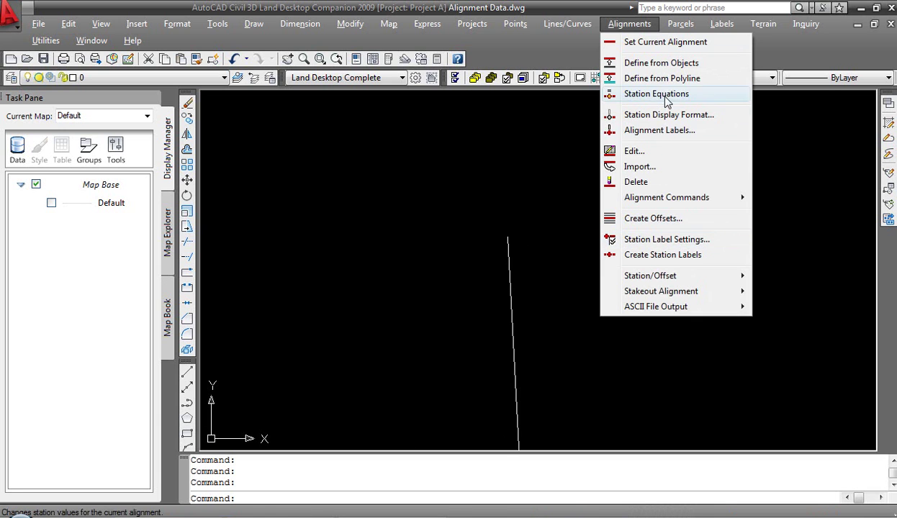
# Make Road-01 current and label its stations from 1000.00, deleting old stationing layers
pyautogui.click(665, 43)
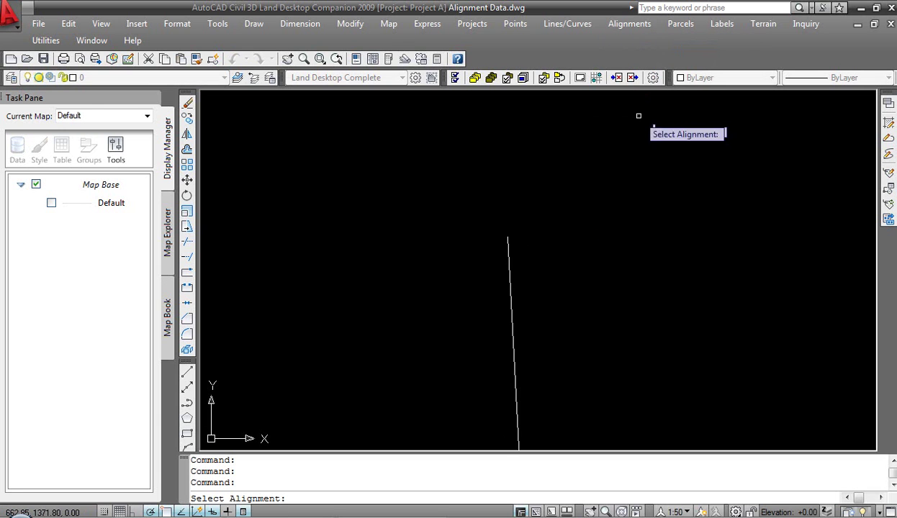
pyautogui.click(507, 256)
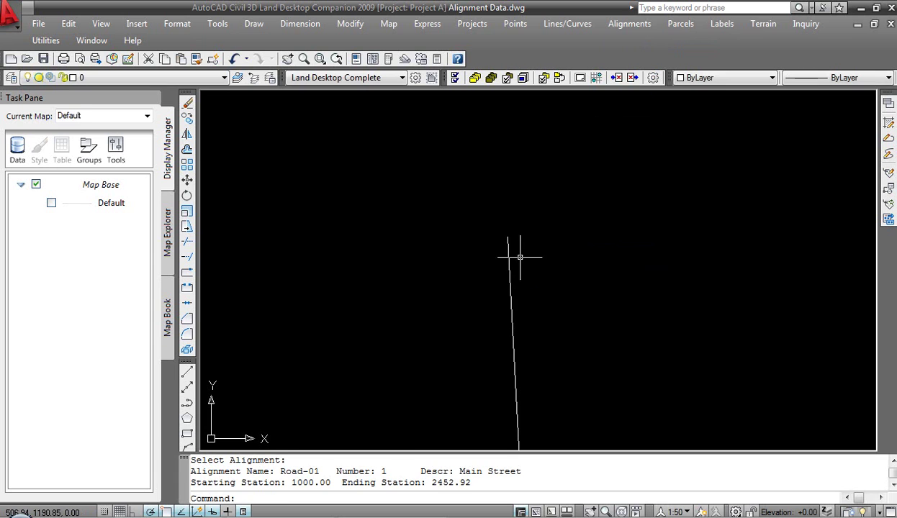
pyautogui.click(628, 26)
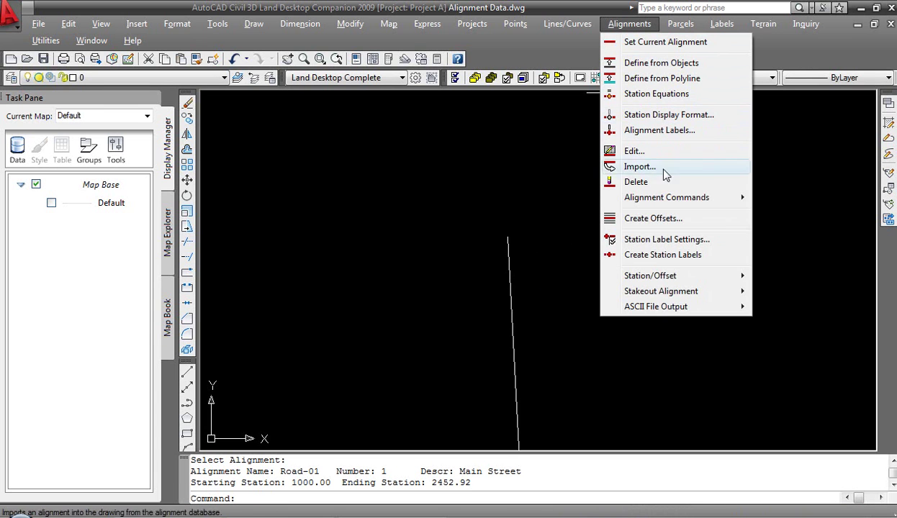
pyautogui.click(659, 254)
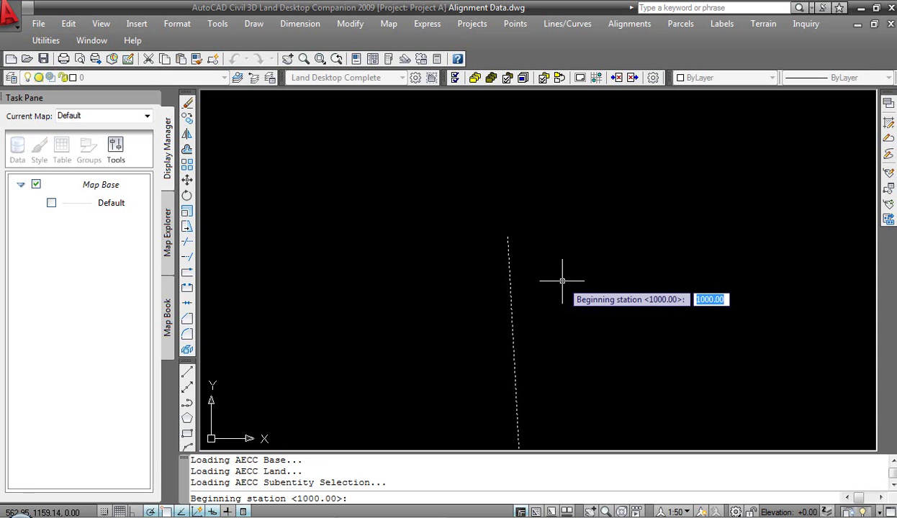
pyautogui.press('Return')
pyautogui.press('Return')
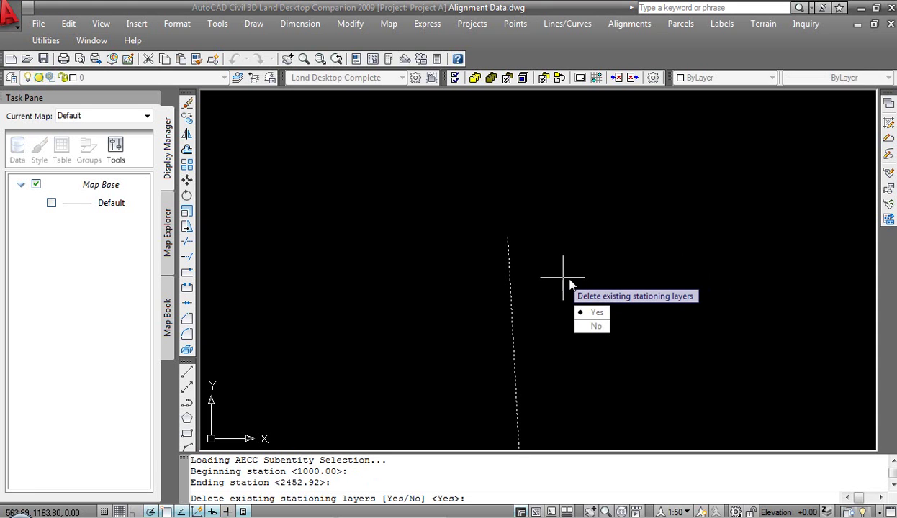
pyautogui.rightClick(563, 289)
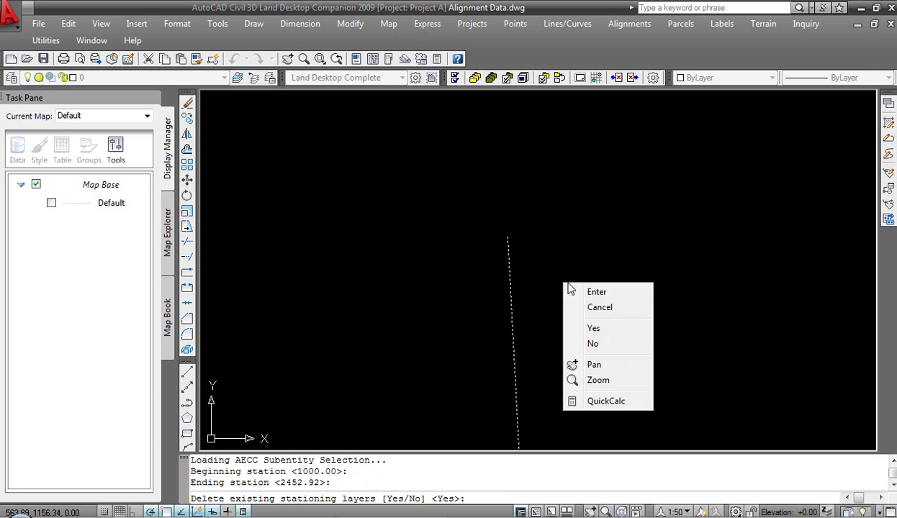
pyautogui.click(604, 331)
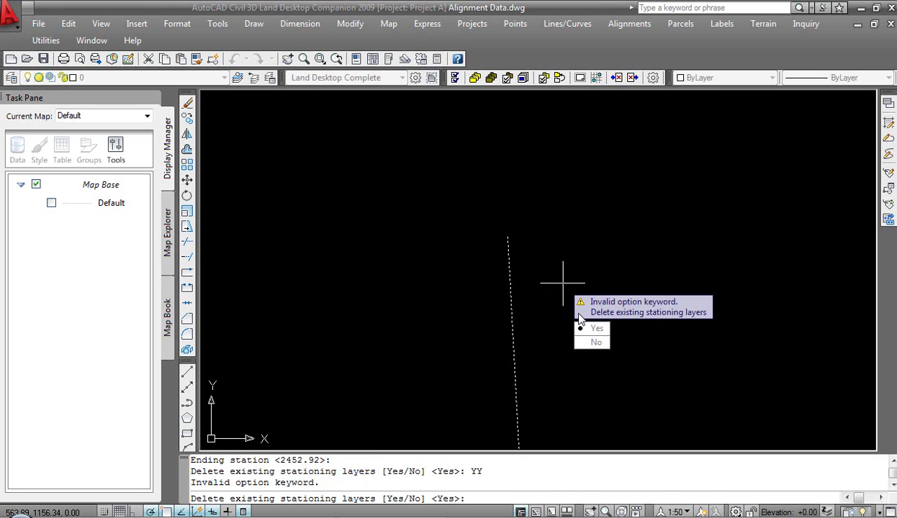
pyautogui.click(597, 330)
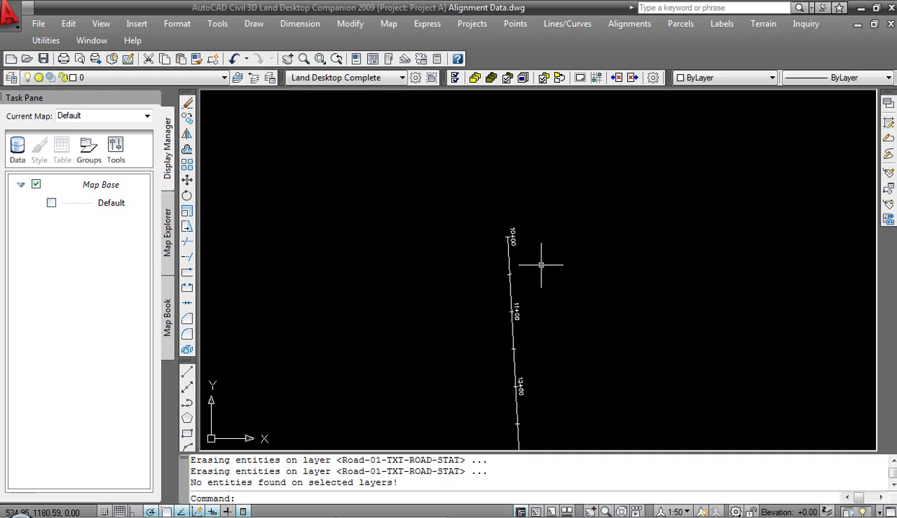
# Center the labeled Road-01 in view, then switch to Civil 3D 2010
pyautogui.scroll(3, 481, 174)
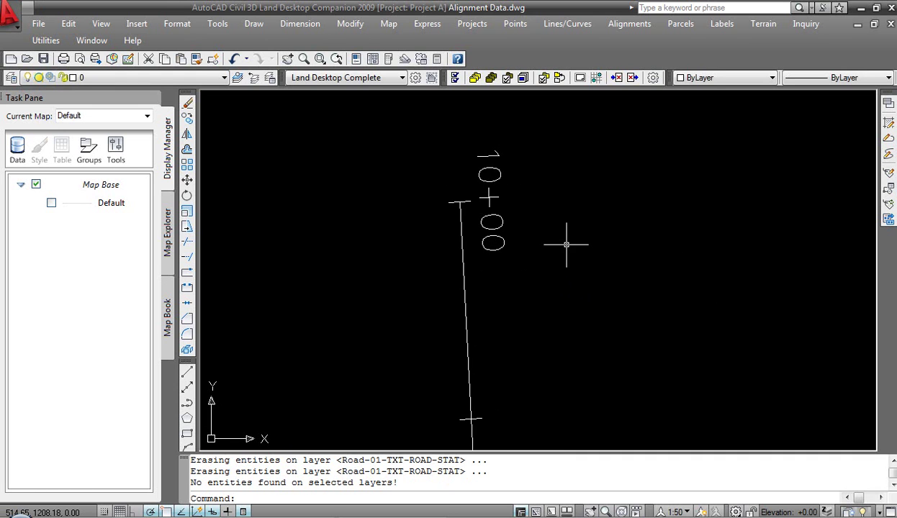
pyautogui.scroll(-4, 569, 248)
pyautogui.moveTo(614, 352)
pyautogui.mouseDown(button='middle')
pyautogui.moveTo(604, 370)
pyautogui.moveTo(553, 275)
pyautogui.mouseUp(button='middle')
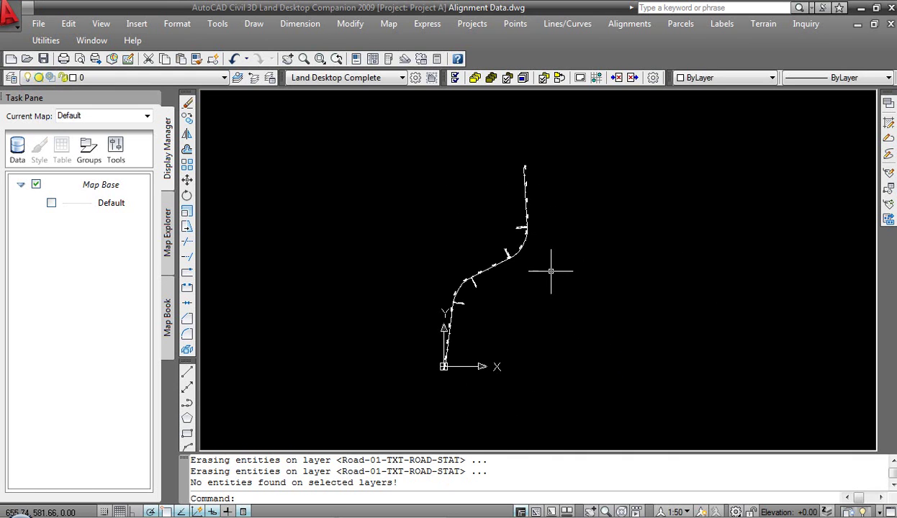
pyautogui.scroll(3, 469, 256)
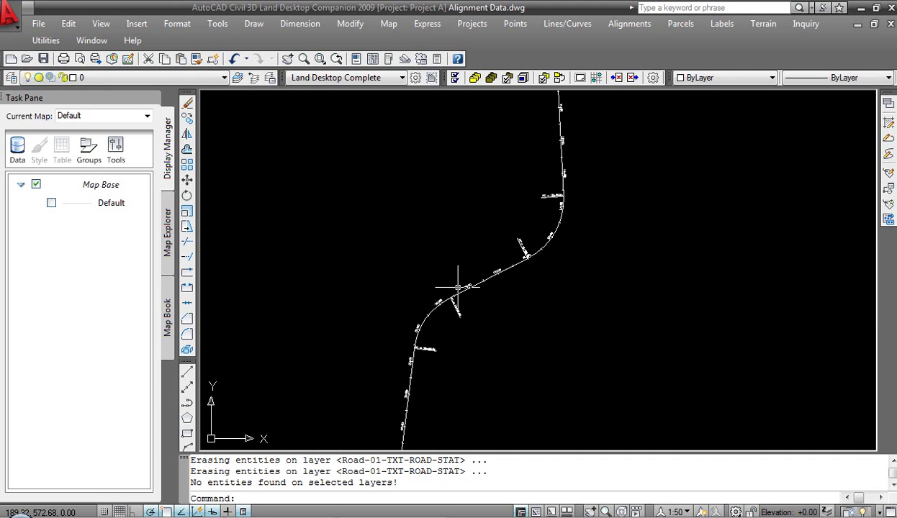
pyautogui.hotkey('alt', 'Tab')
pyautogui.hotkey('alt', 'Tab')
pyautogui.hotkey('alt', 'Tab')
pyautogui.hotkey('alt', 'Tab')
pyautogui.hotkey('alt', 'Tab')
pyautogui.hotkey('alt', 'Tab')
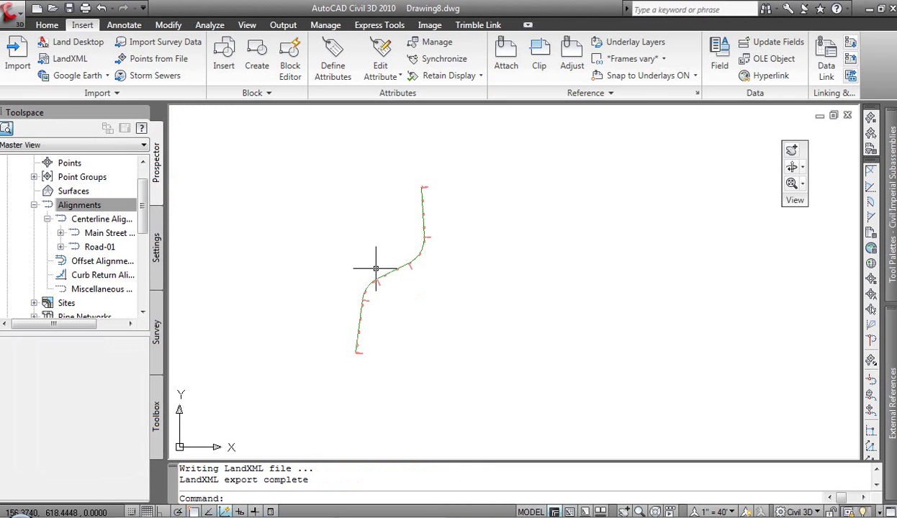
# Change Drawing8's annotation scale to 1" = 20', then to 1" = 50'
pyautogui.scroll(5, 372, 270)
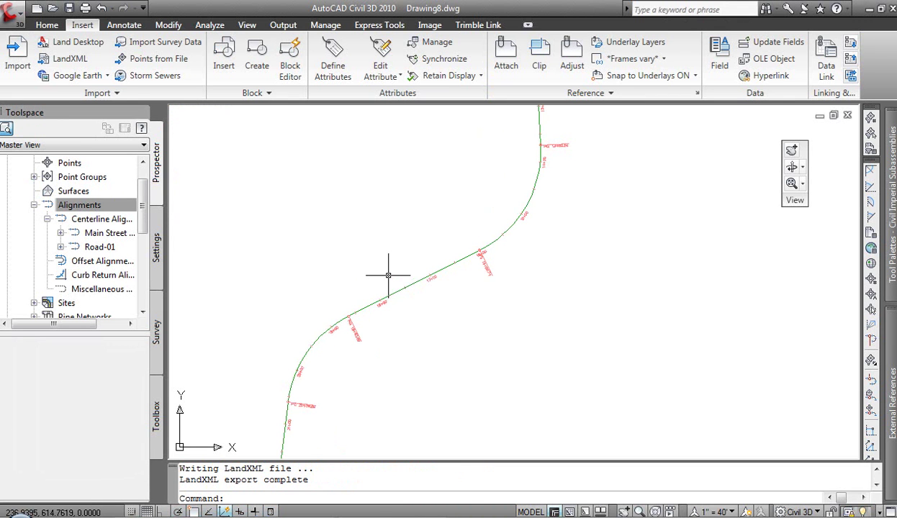
pyautogui.click(715, 512)
pyautogui.click(753, 233)
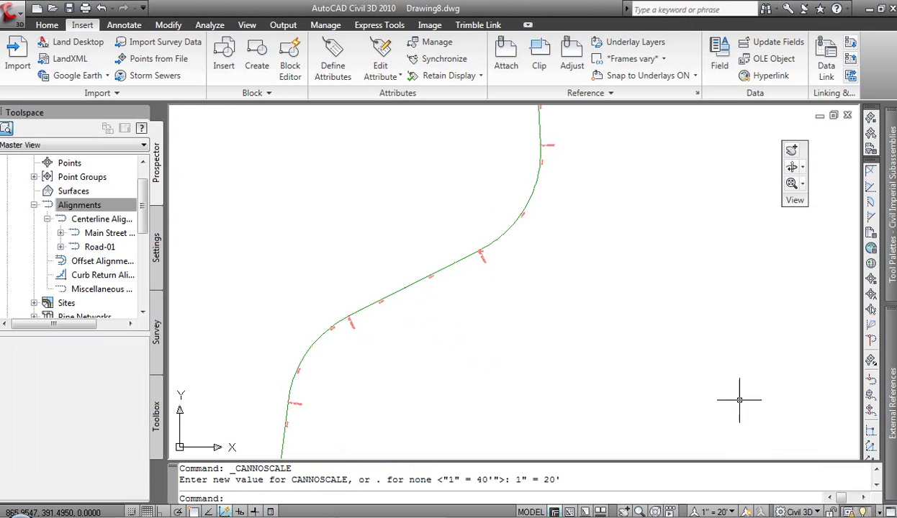
pyautogui.click(715, 512)
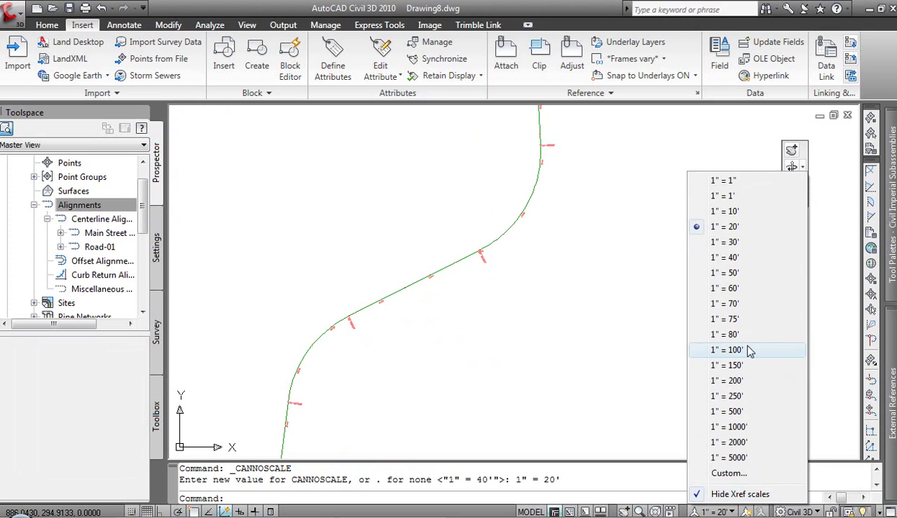
pyautogui.click(749, 273)
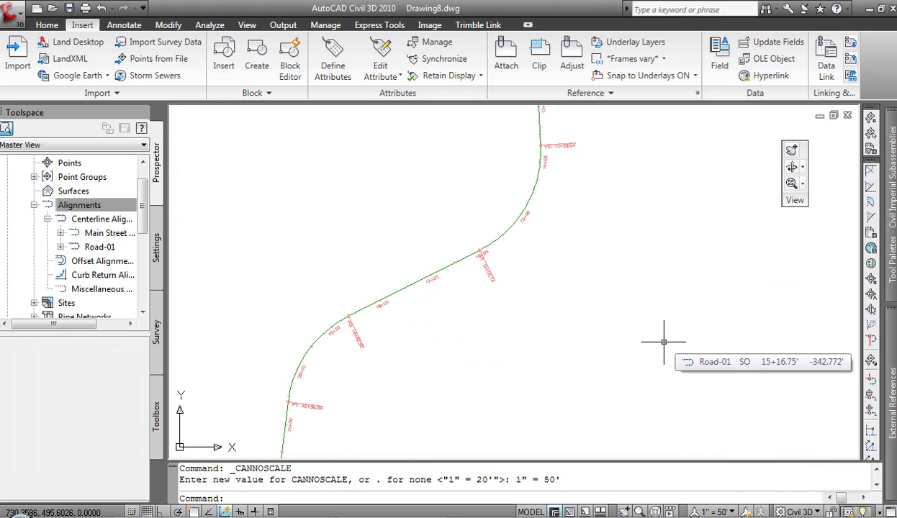